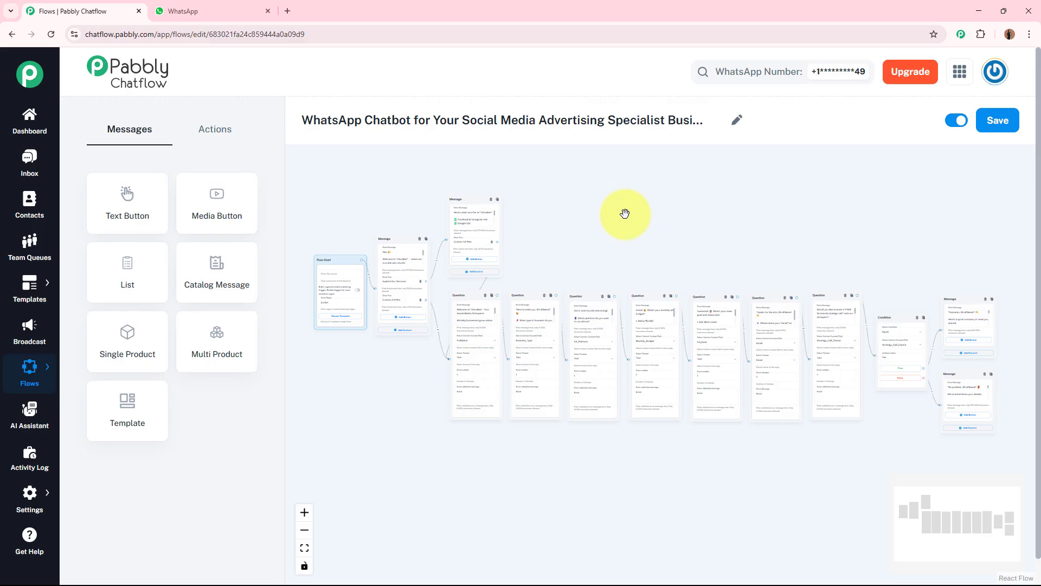
Step: Switch to WhatsApp and send the bot the message "Hey, Can you create ads for my specific business?"
left_click(177, 13)
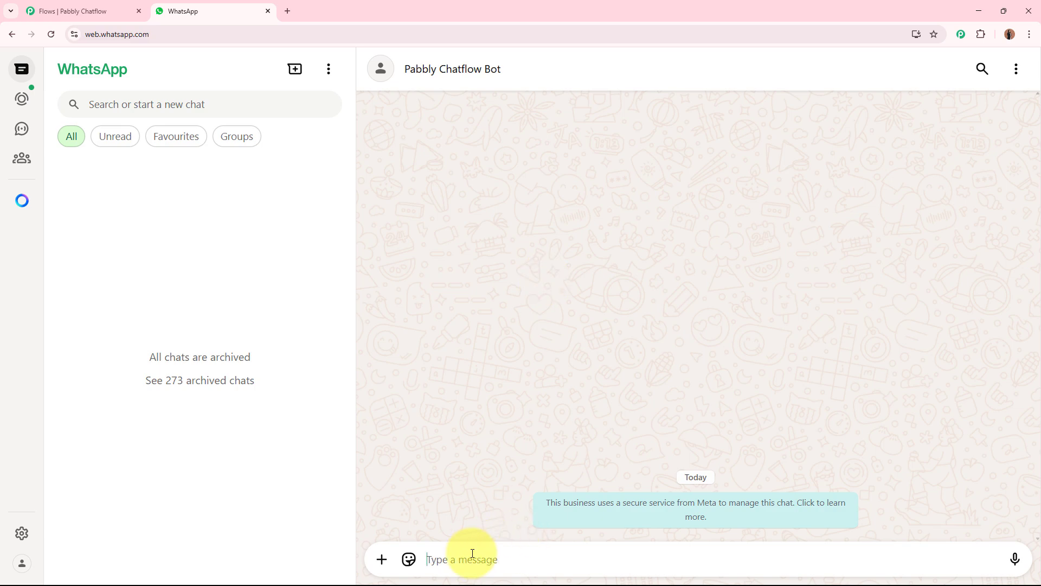
type("Hey, Can you create ads for my specific business?")
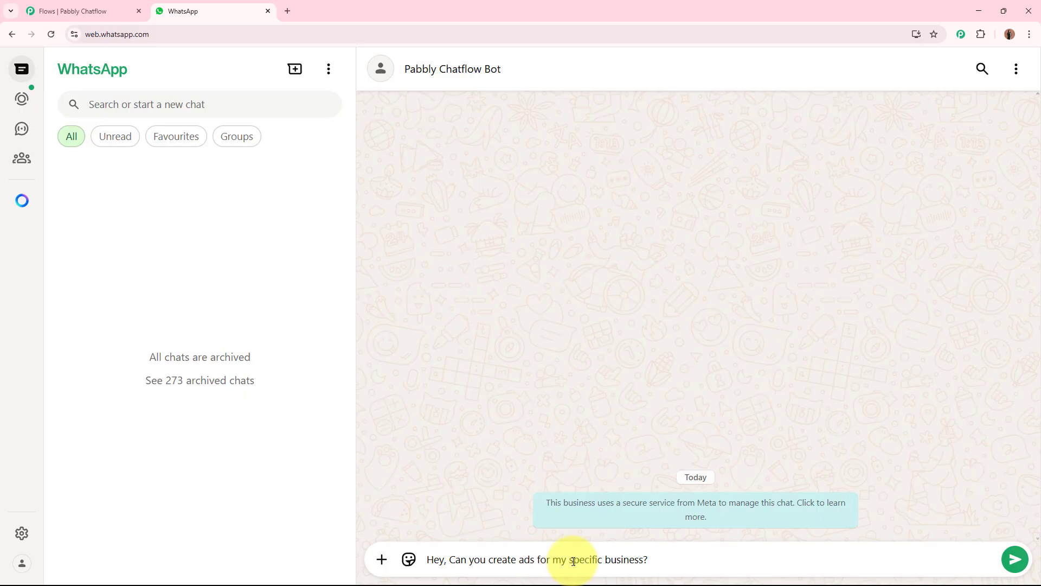
left_click(1014, 560)
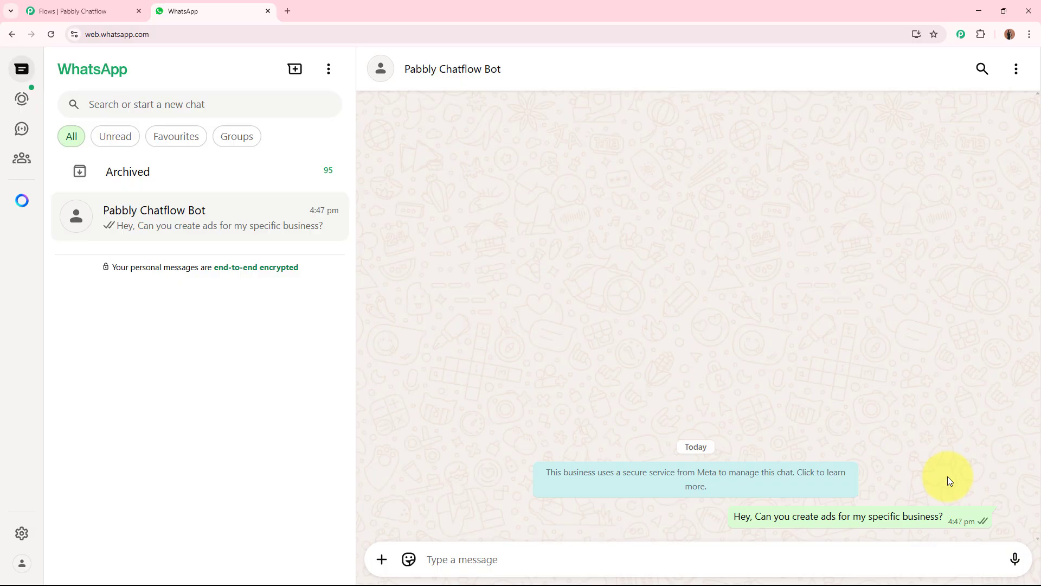
Step: Read the bot's welcome message and choose the Custom Ad Plan option
left_click_drag(412, 367, 595, 371)
left_click(524, 370)
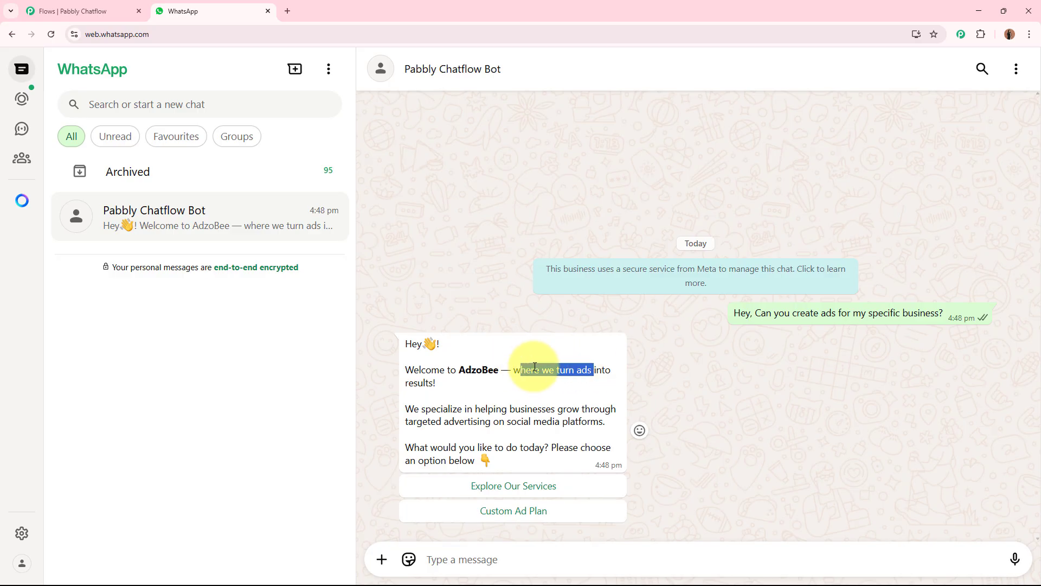
left_click(443, 409)
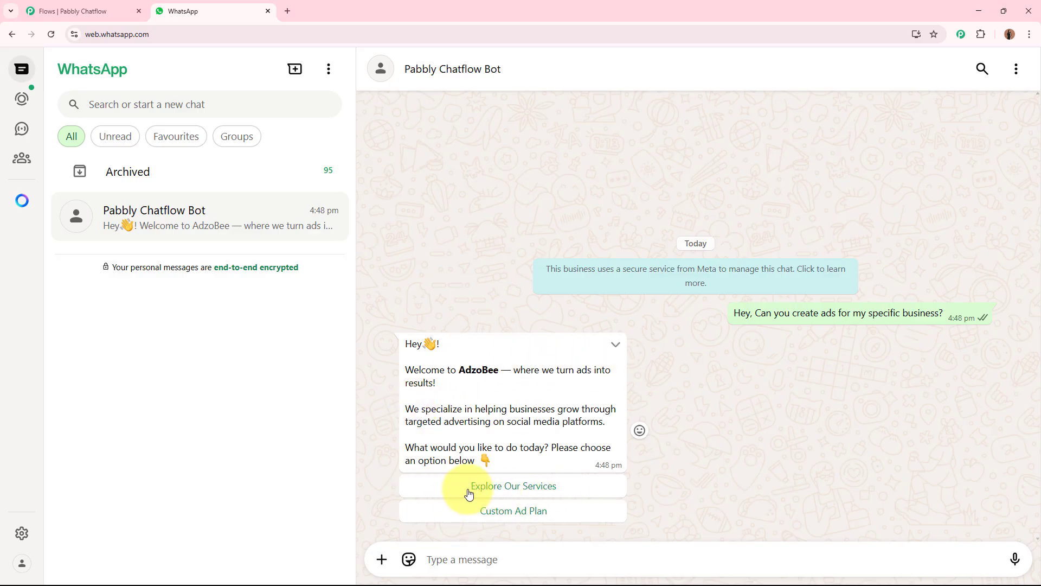
left_click(540, 513)
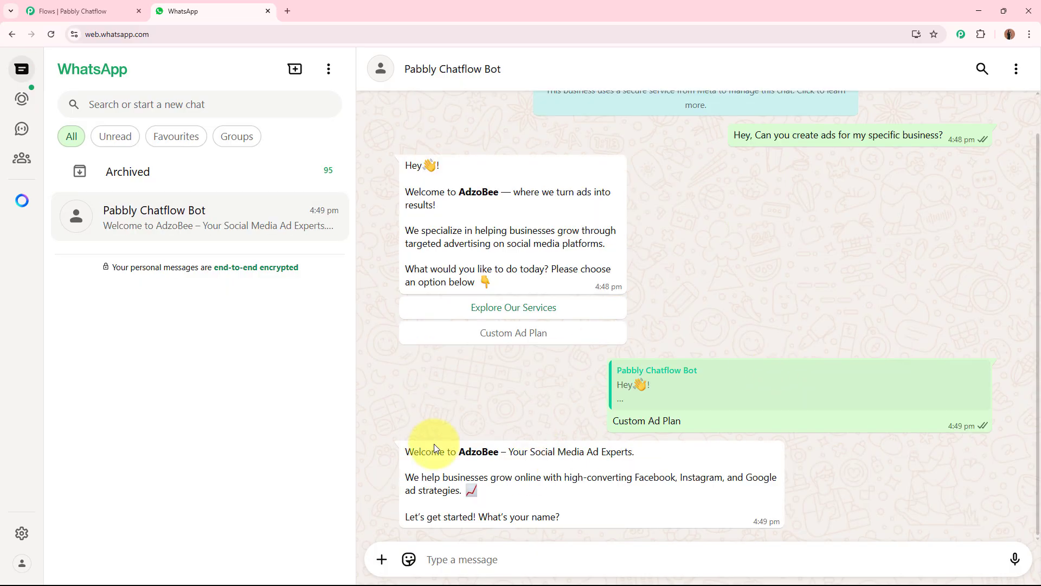
Step: Answer the bot's name question with Test User
left_click_drag(407, 451, 502, 452)
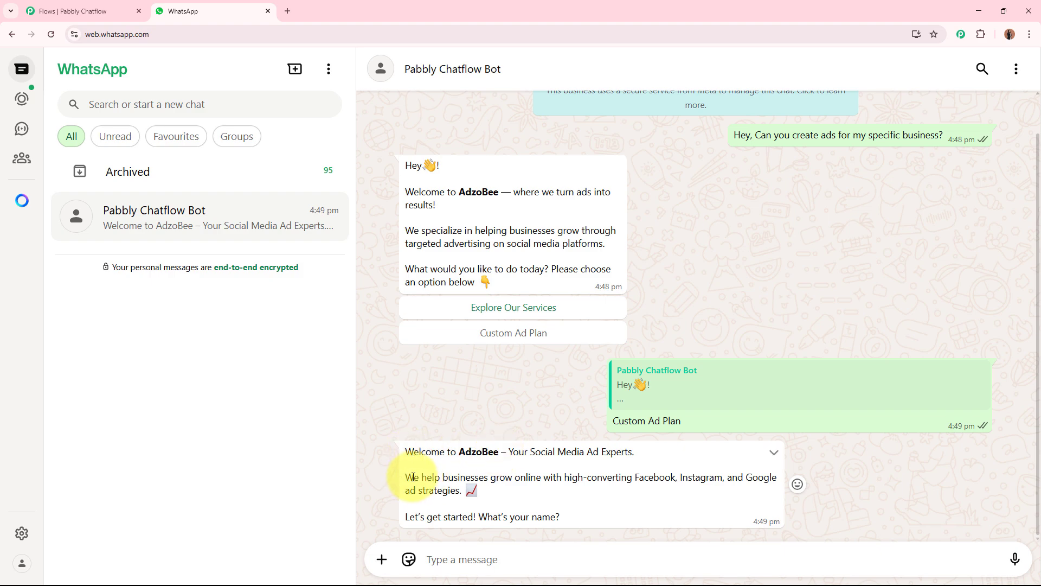
left_click_drag(413, 477, 525, 493)
left_click(526, 477)
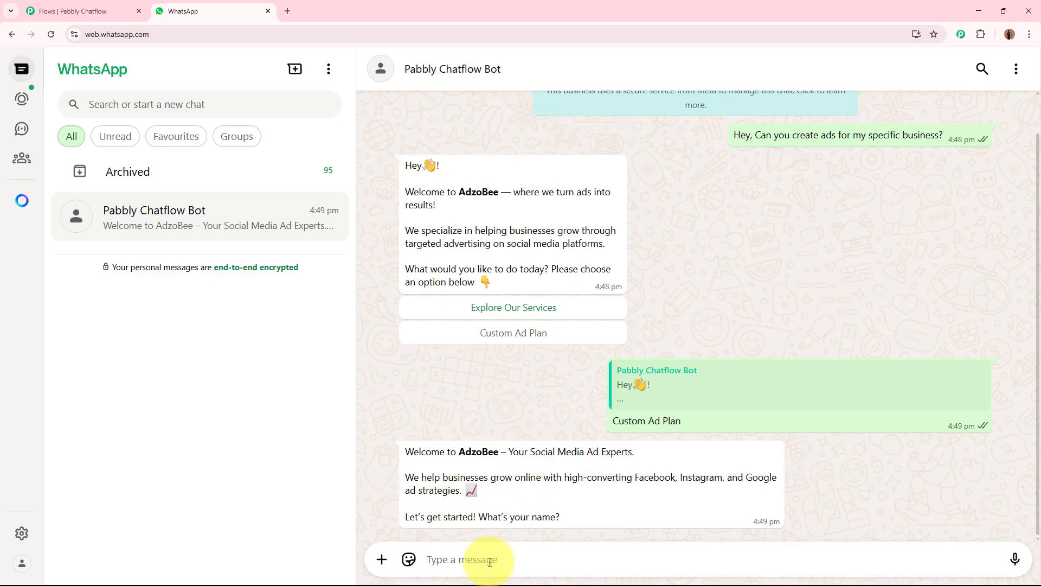
type("eT")
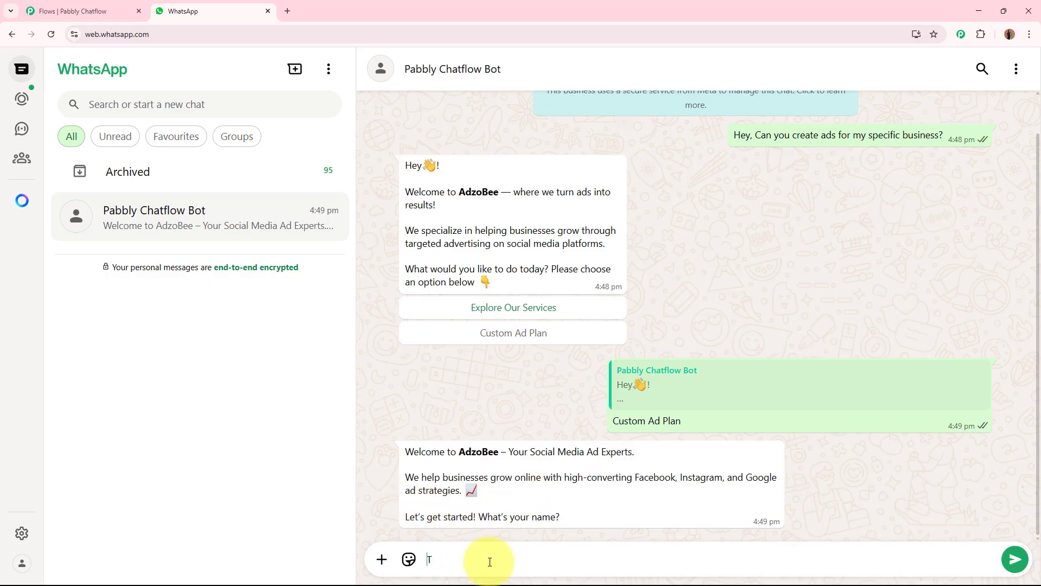
key("Return")
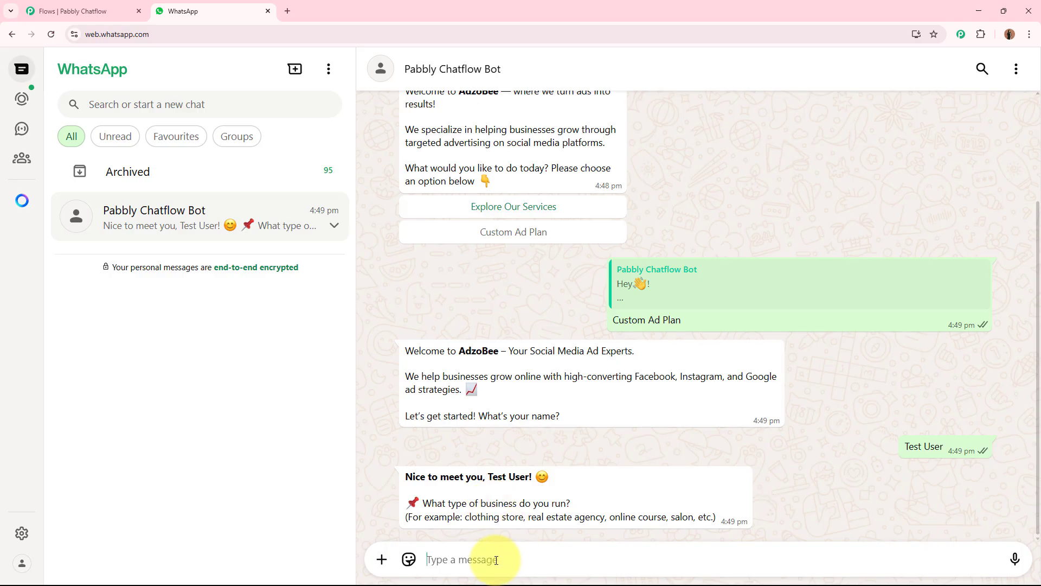
Step: Reply to the business type question with Real Estate Business
type("Real")
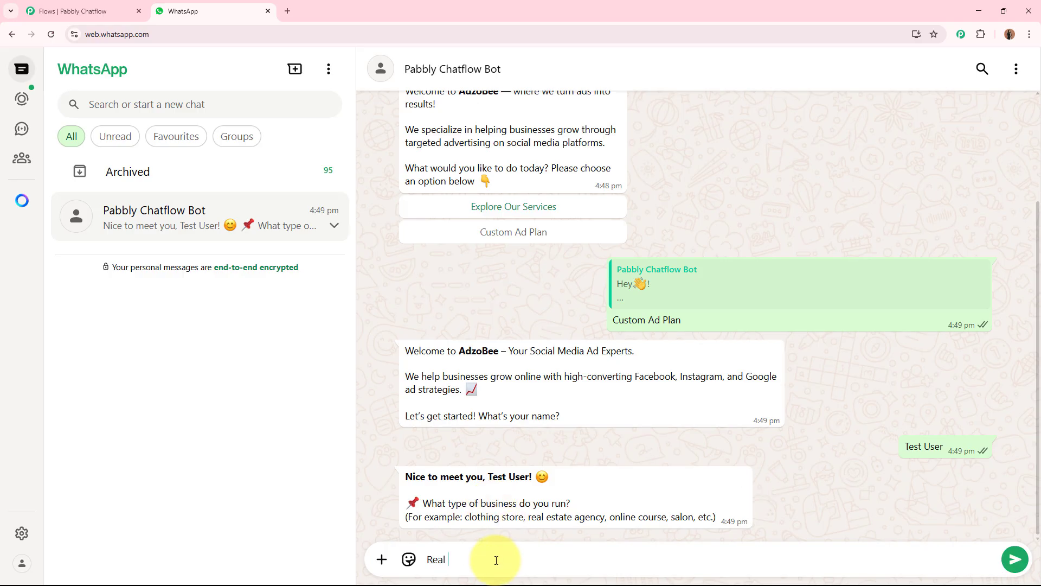
type(" Esta")
key("BackSpace")
type("tate Business")
key("Return")
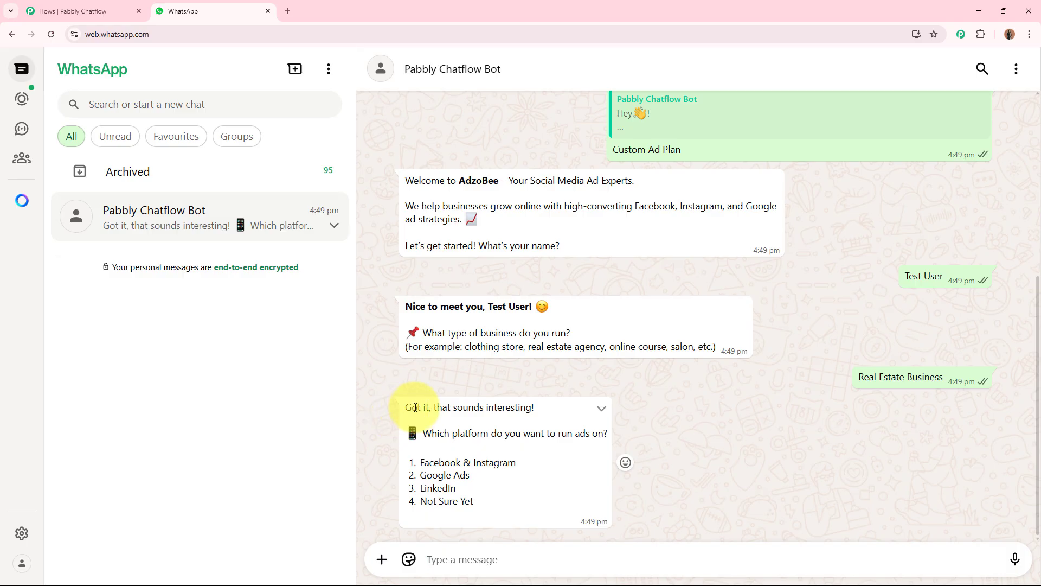
Step: Copy the Facebook & Instagram option from the platform question and send it as the reply
left_click_drag(421, 462, 526, 465)
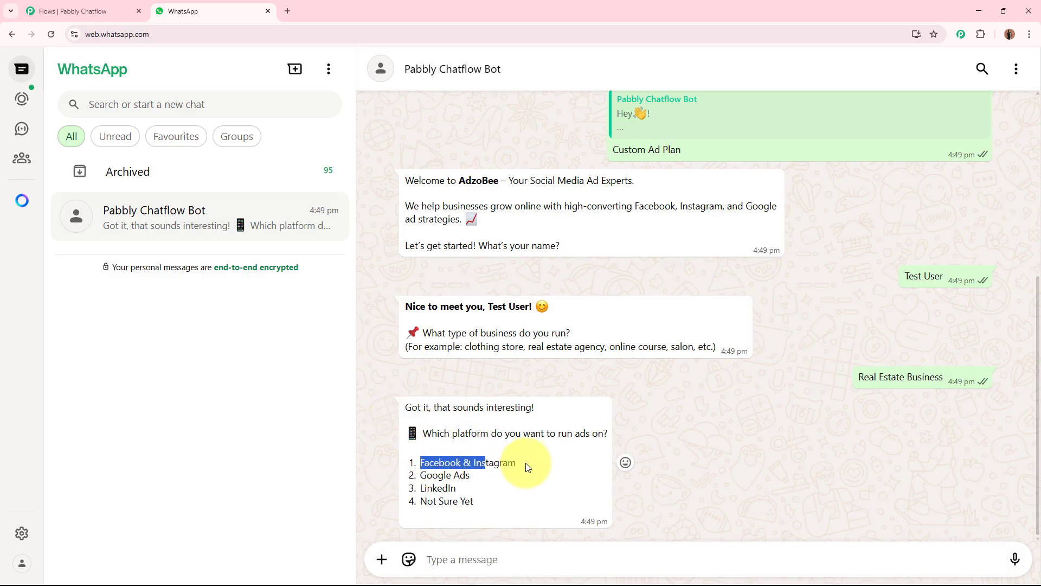
key("ctrl+c")
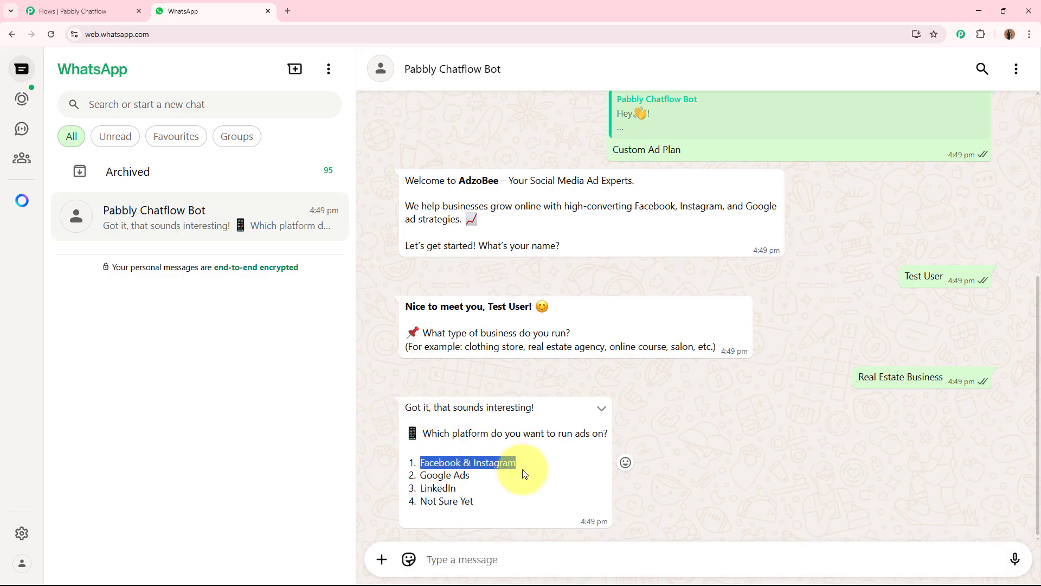
left_click(481, 551)
key("ctrl+v")
key("Return")
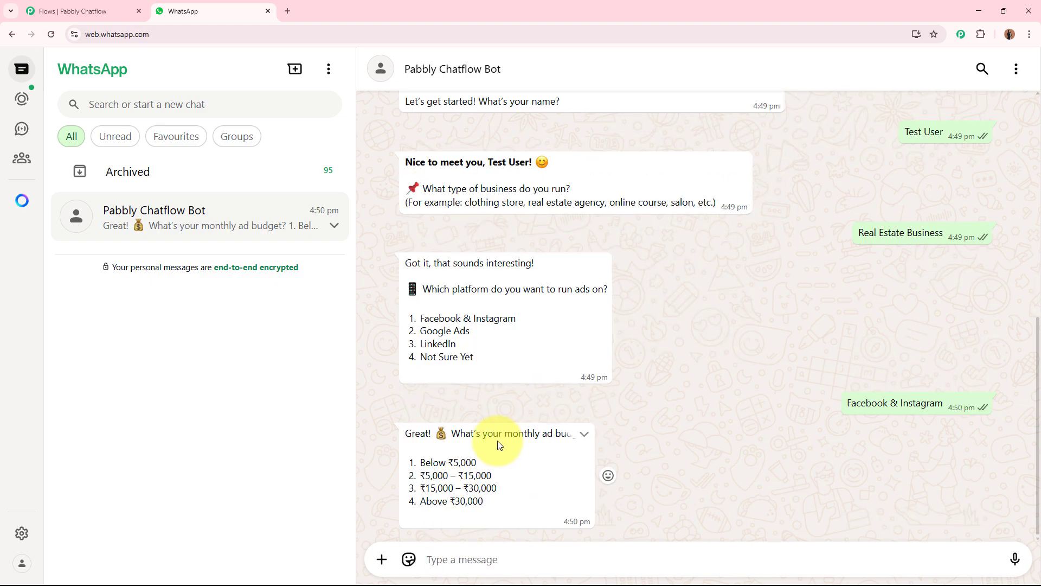
Step: Reply to the monthly budget question with the ₹5,000 – ₹15,000 option
left_click_drag(421, 476, 493, 475)
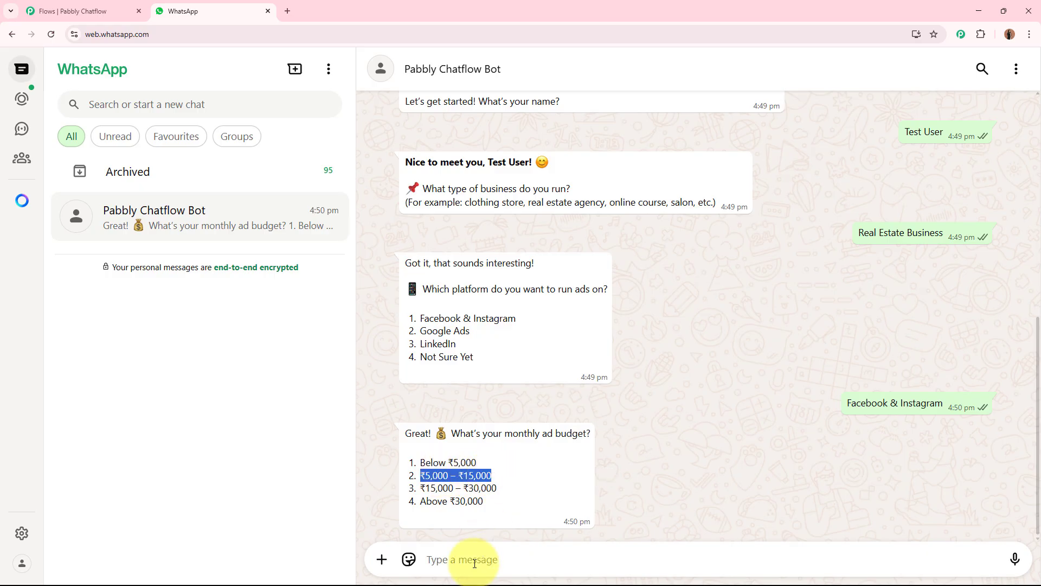
left_click(433, 560)
key("ctrl+v")
key("Return")
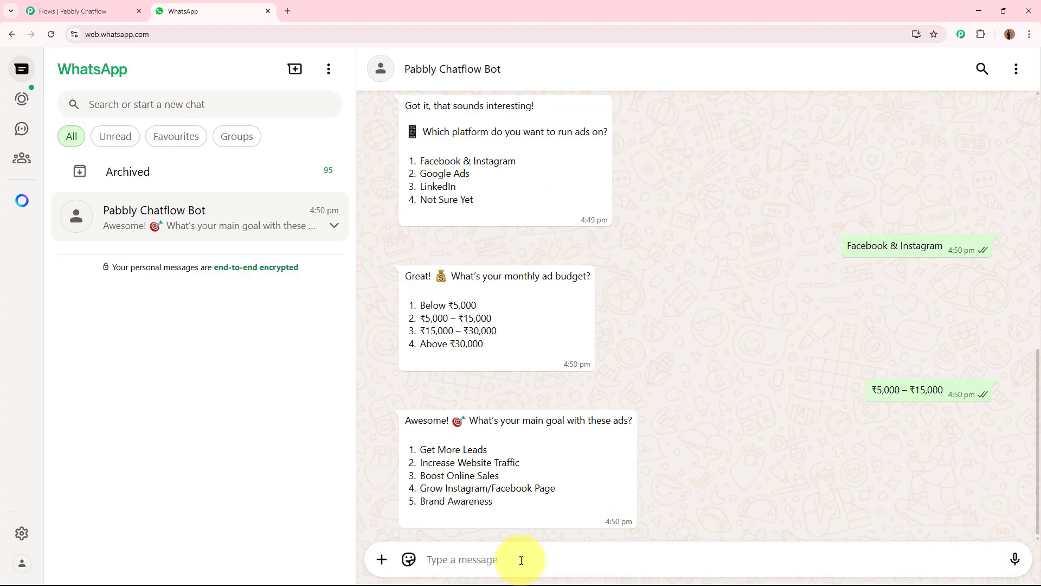
Step: Copy the Get More Leads goal option and send it as the reply
left_click_drag(433, 449, 491, 449)
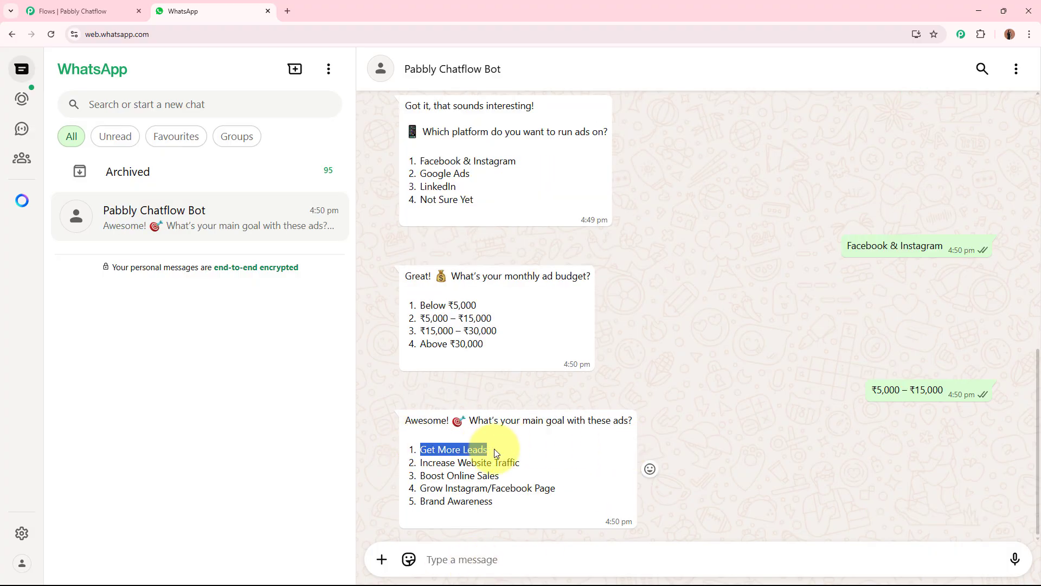
key("ctrl+c")
left_click(461, 560)
key("ctrl+v")
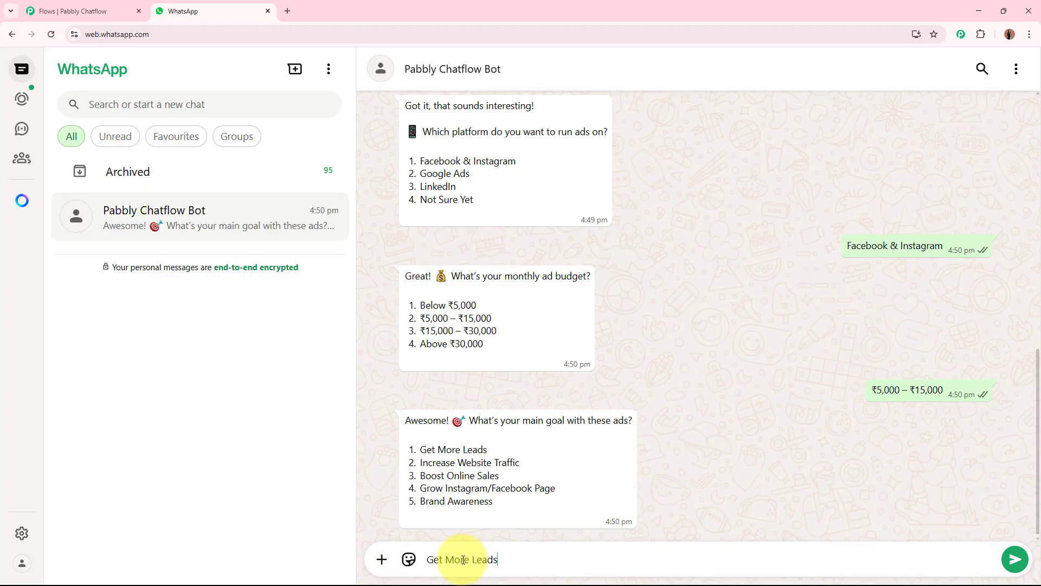
key("Return")
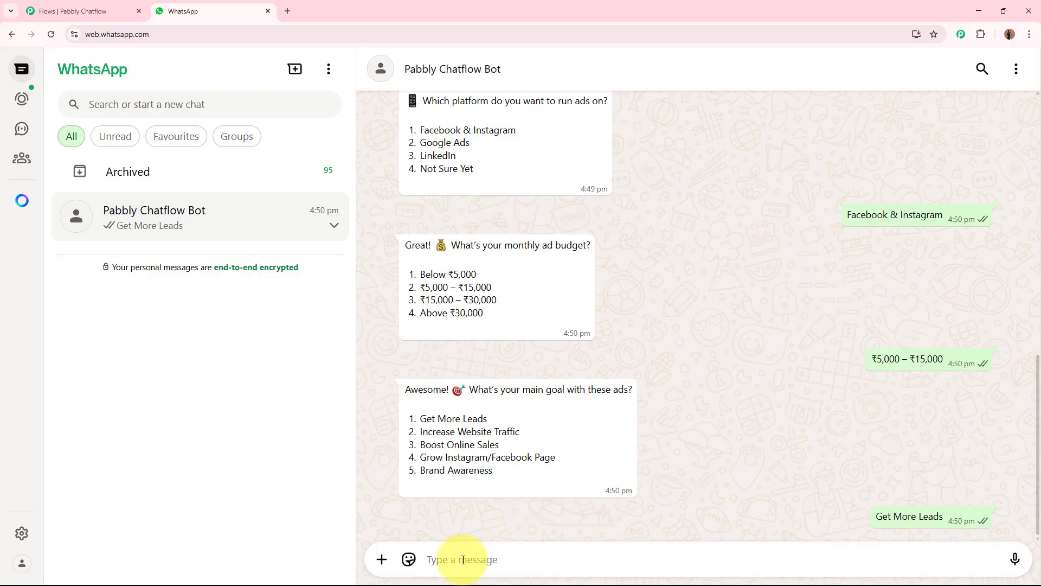
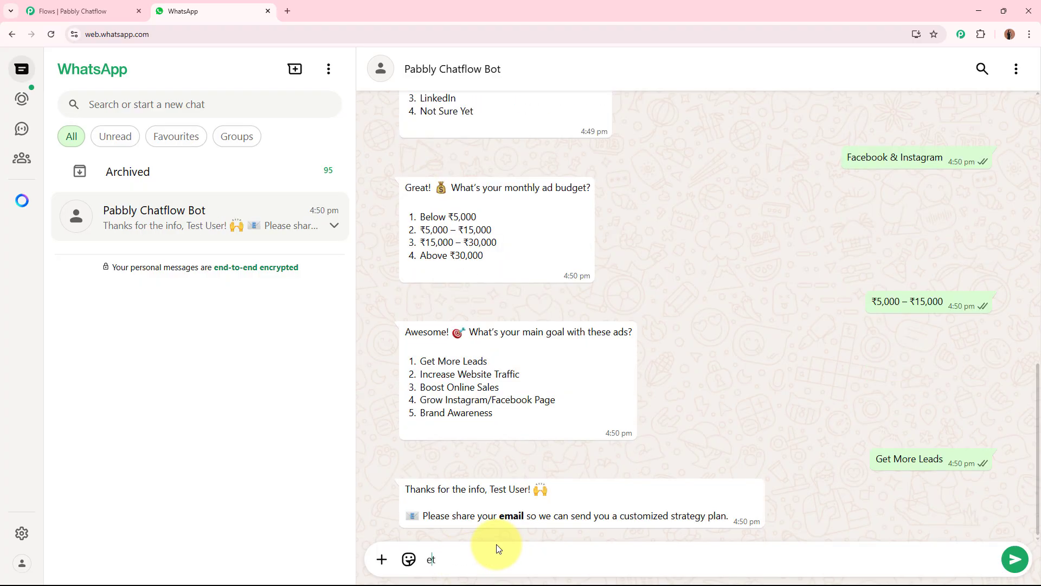
Step: Reply to the e-mail request with a test e-mail address
key("Return")
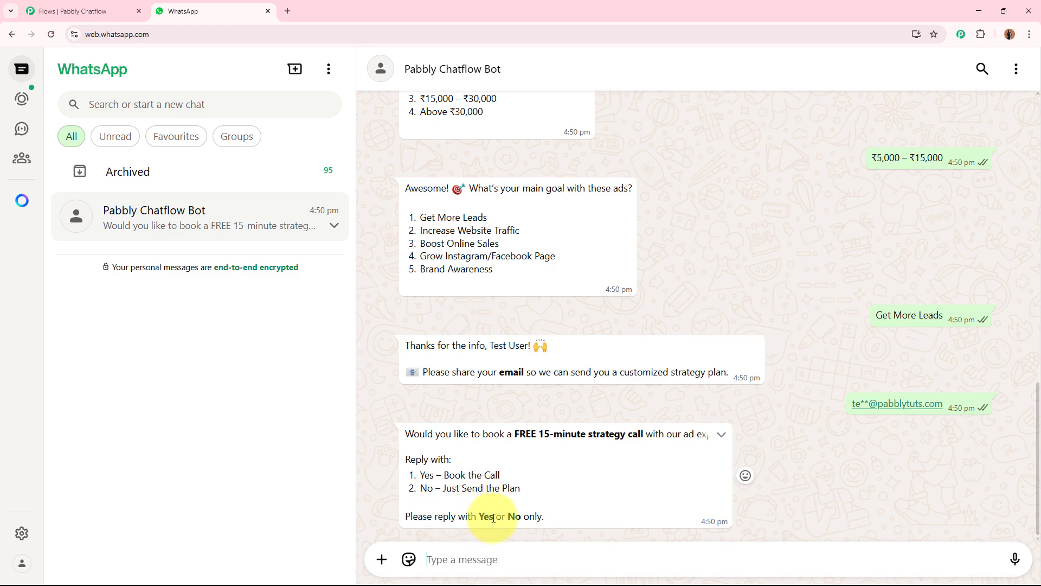
Step: Reply Yes to book the free 15-minute strategy call
left_click_drag(421, 476, 434, 476)
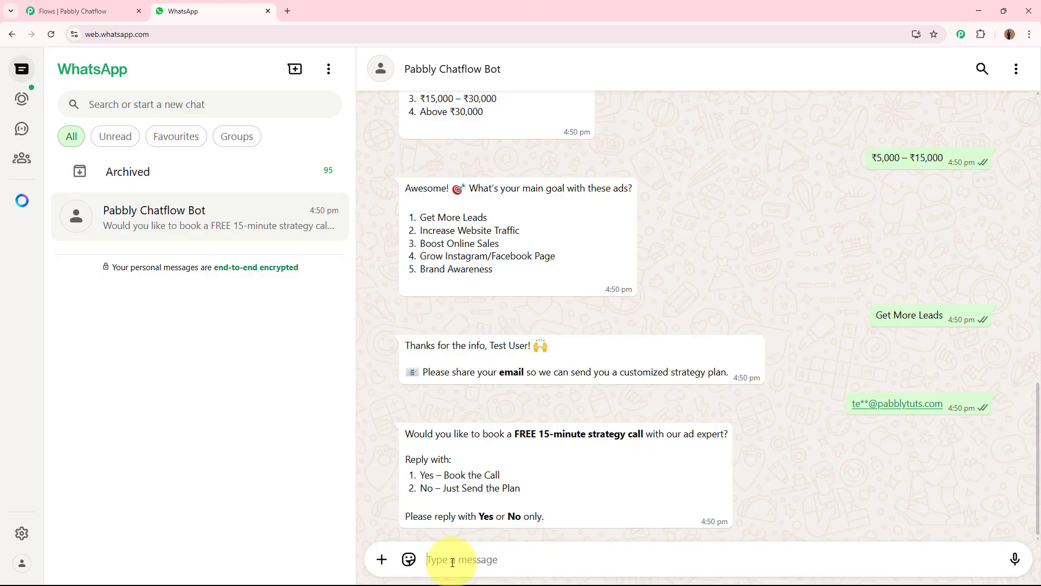
key("ctrl+v")
key("Return")
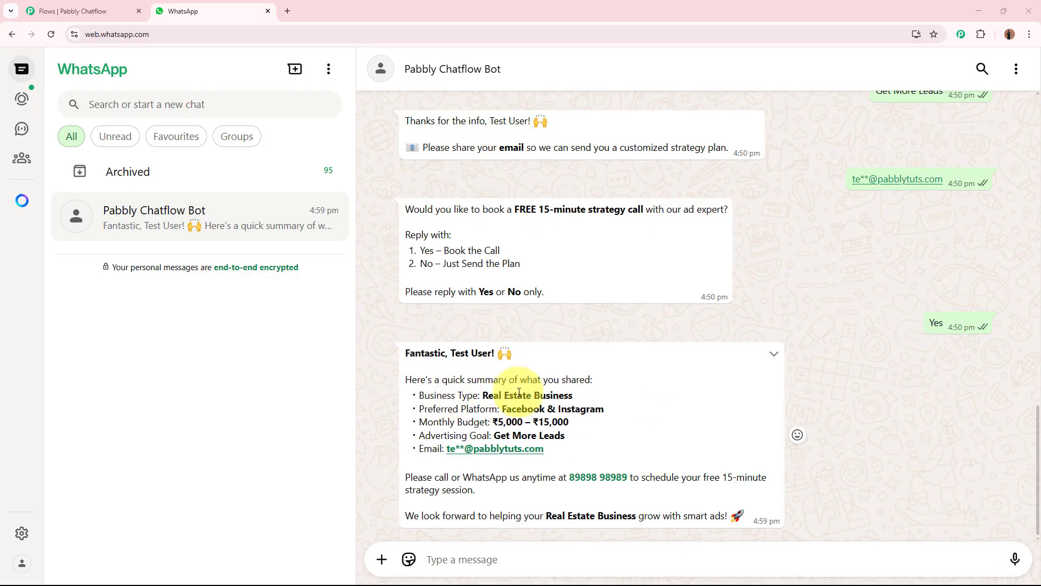
Step: Review the bot's final summary message line by line against the answers given
triple_click(406, 353)
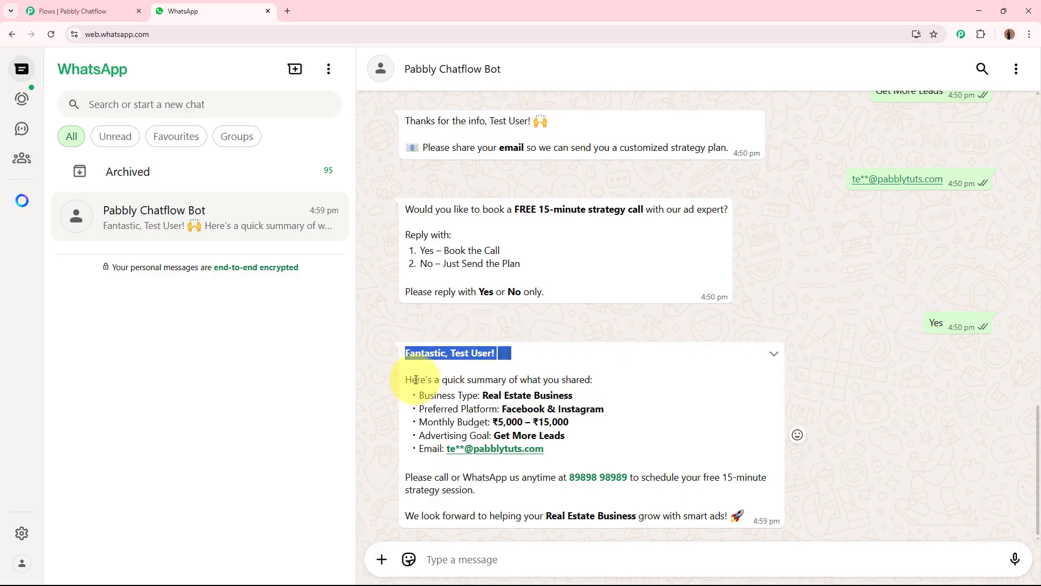
left_click_drag(412, 380, 545, 380)
left_click_drag(488, 396, 568, 395)
left_click_drag(504, 409, 621, 413)
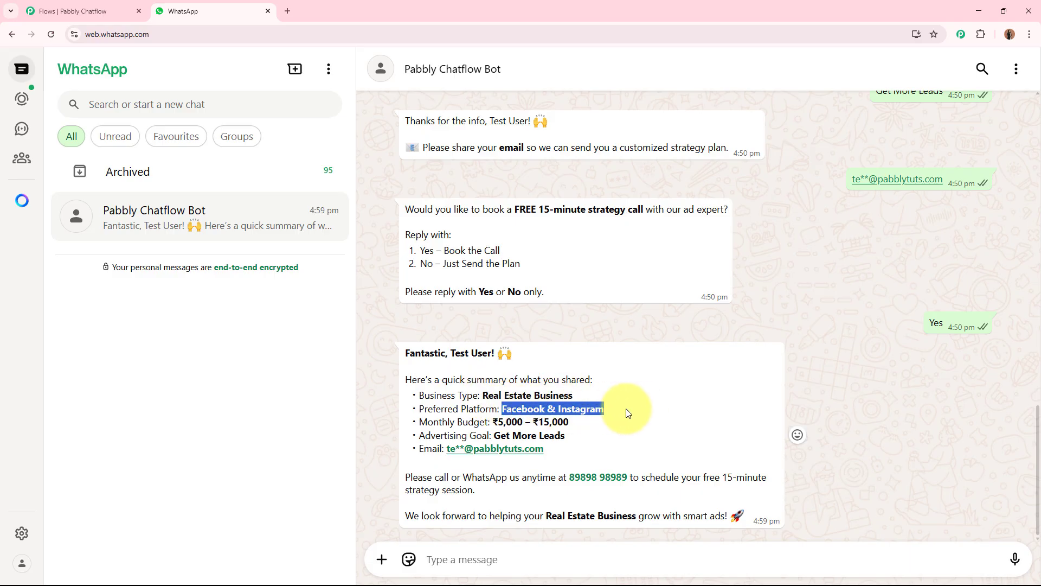
left_click_drag(498, 422, 580, 423)
left_click_drag(492, 435, 591, 439)
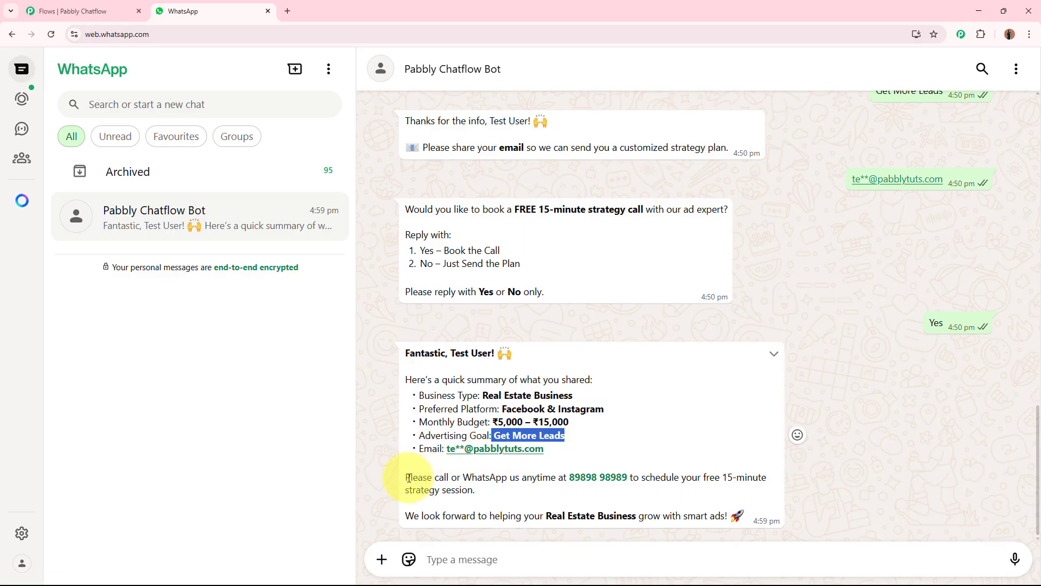
left_click_drag(406, 477, 544, 491)
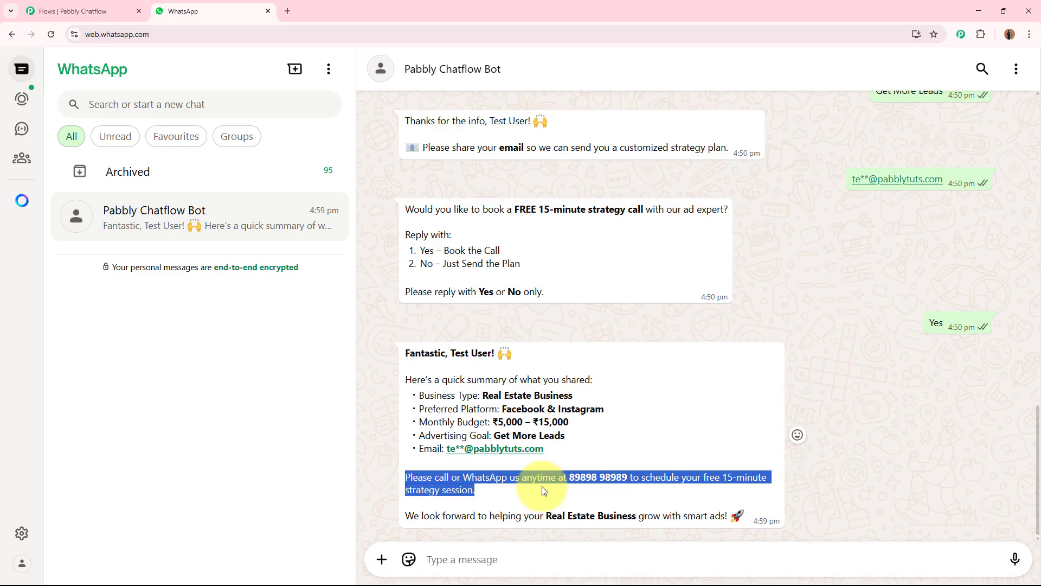
left_click_drag(405, 515, 713, 515)
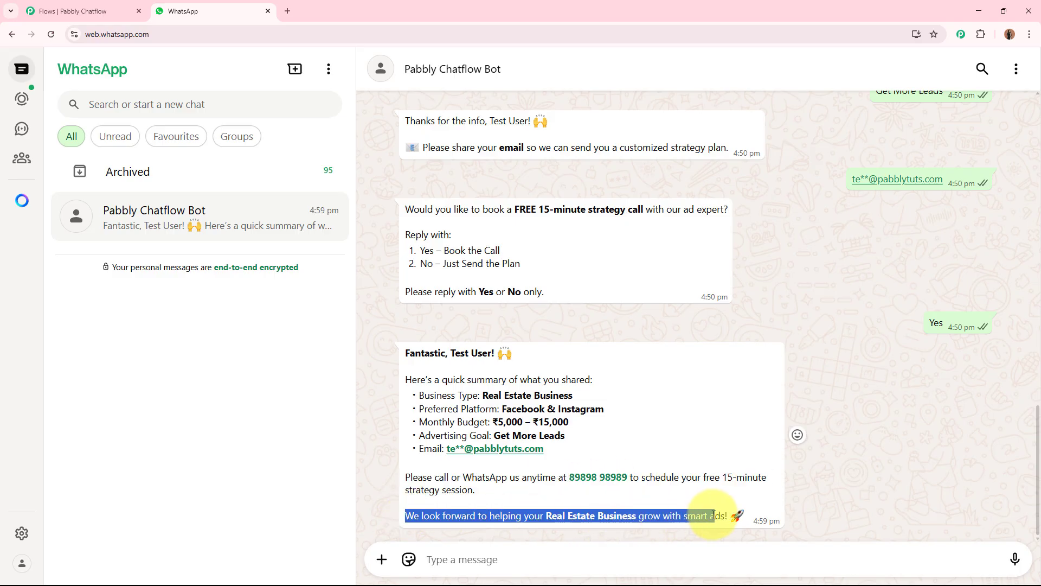
left_click(714, 511)
scroll(731, 470, "up", 12)
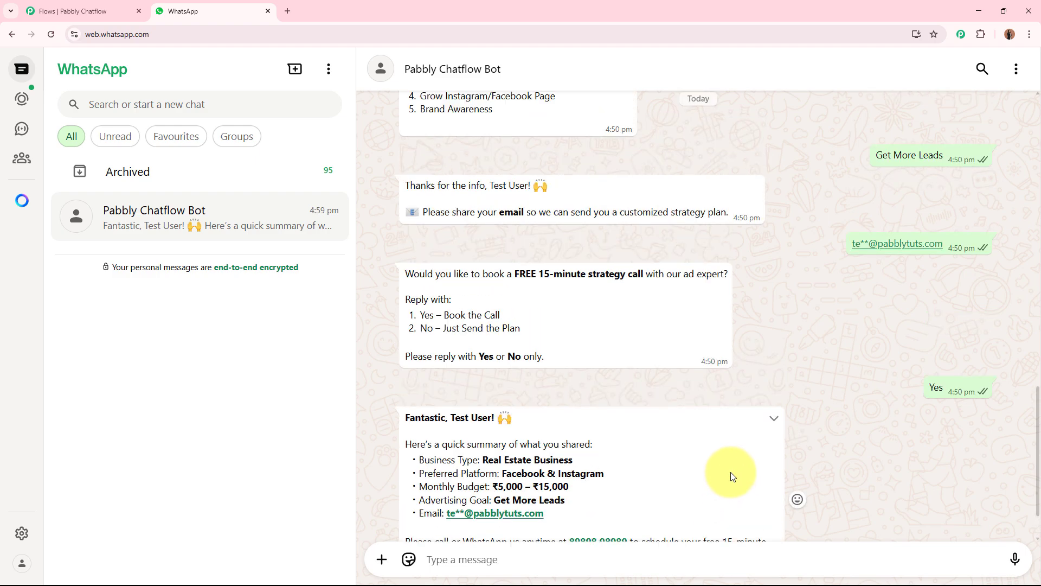
scroll(731, 470, "down", 8)
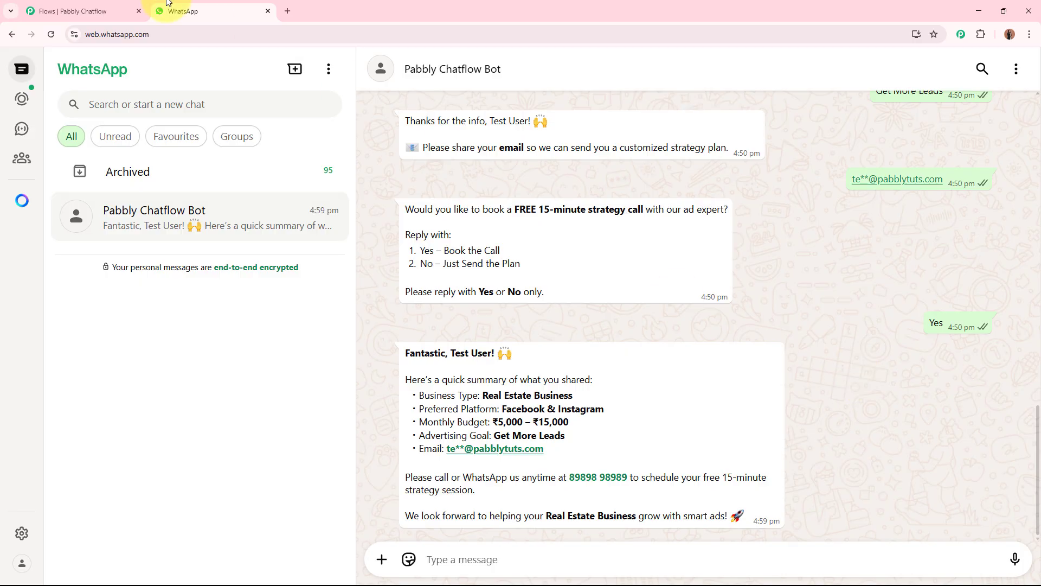
Step: Return to the flow builder and look over the chatbot flow on the canvas
left_click(123, 5)
scroll(616, 209, "down", 5)
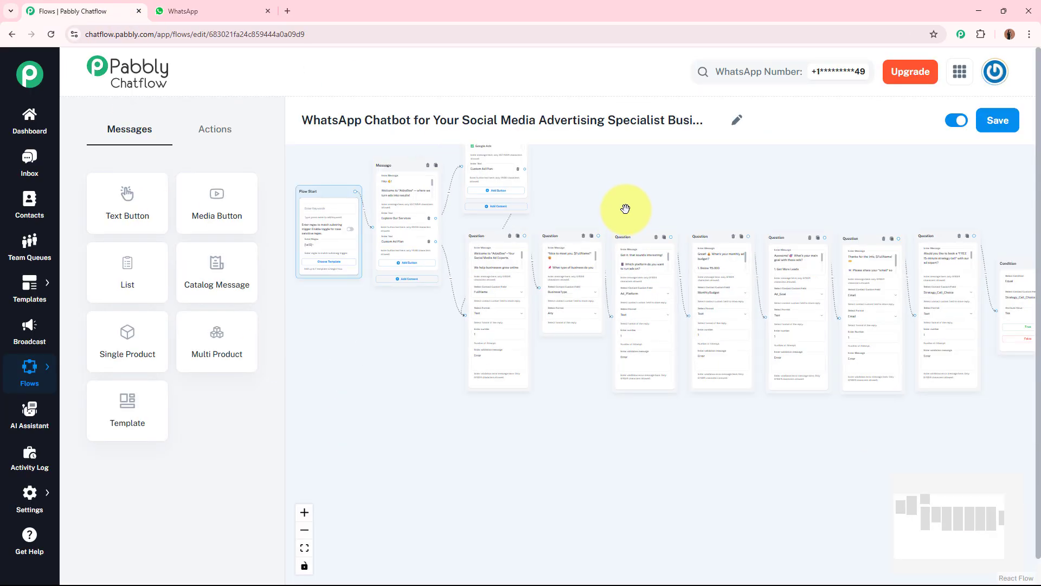
scroll(649, 236, "down", 5)
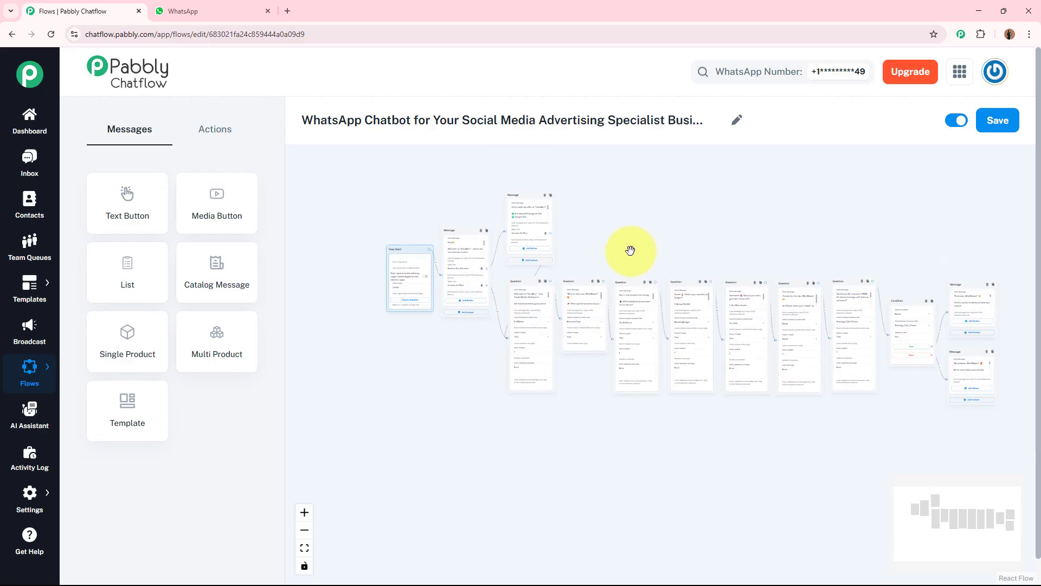
scroll(602, 259, "up", 2)
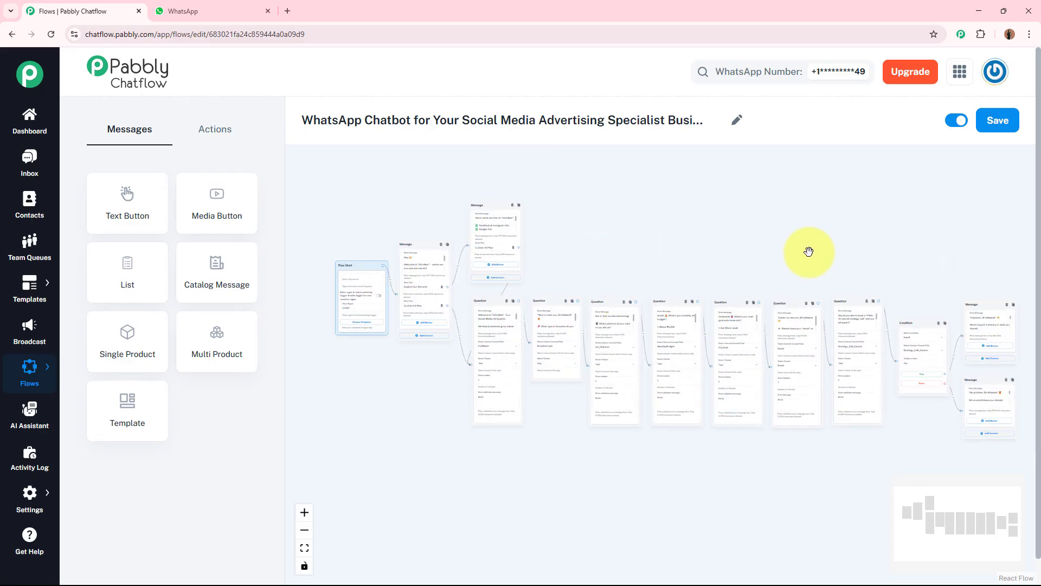
left_click_drag(809, 251, 804, 253)
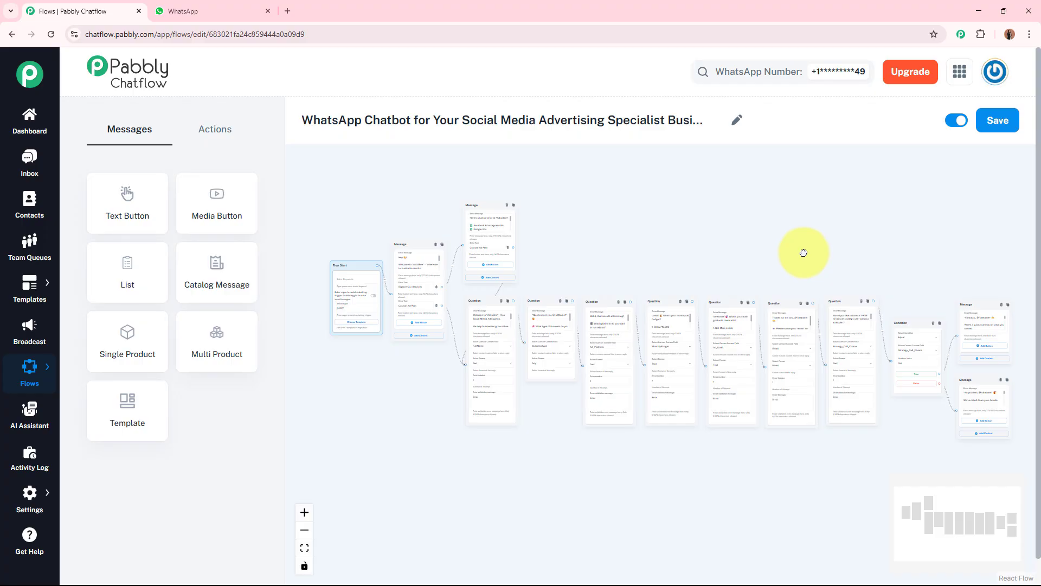
left_click(139, 11)
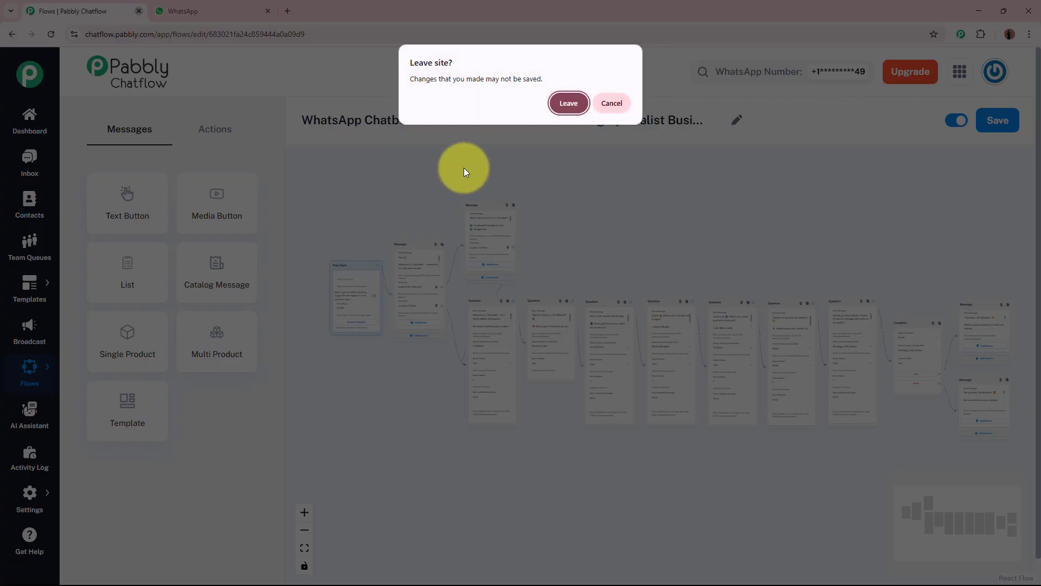
left_click(567, 104)
left_click(158, 11)
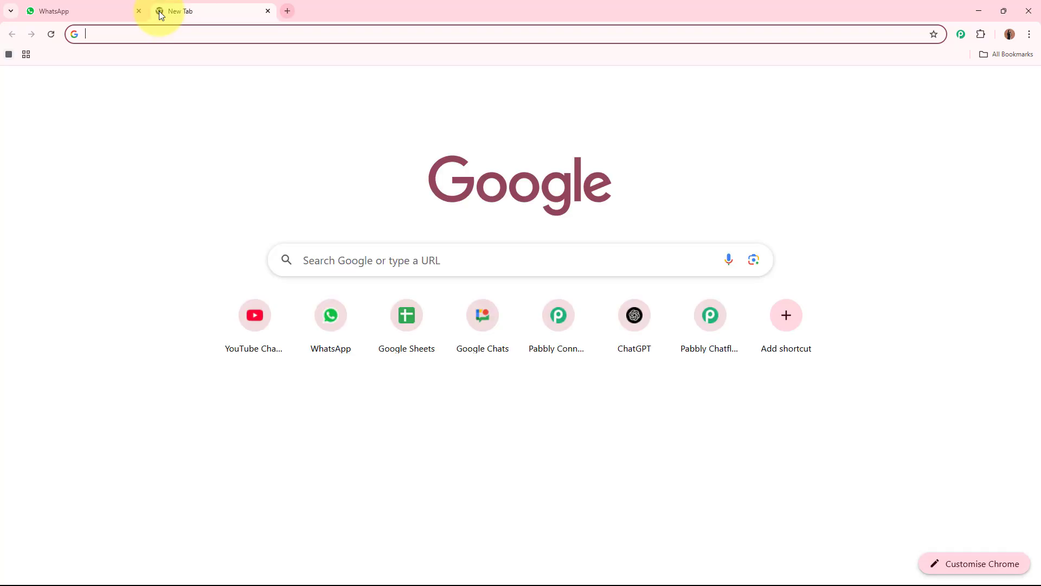
type("www.pabbly.com/chatf")
key("Down")
key("Down")
key("Down")
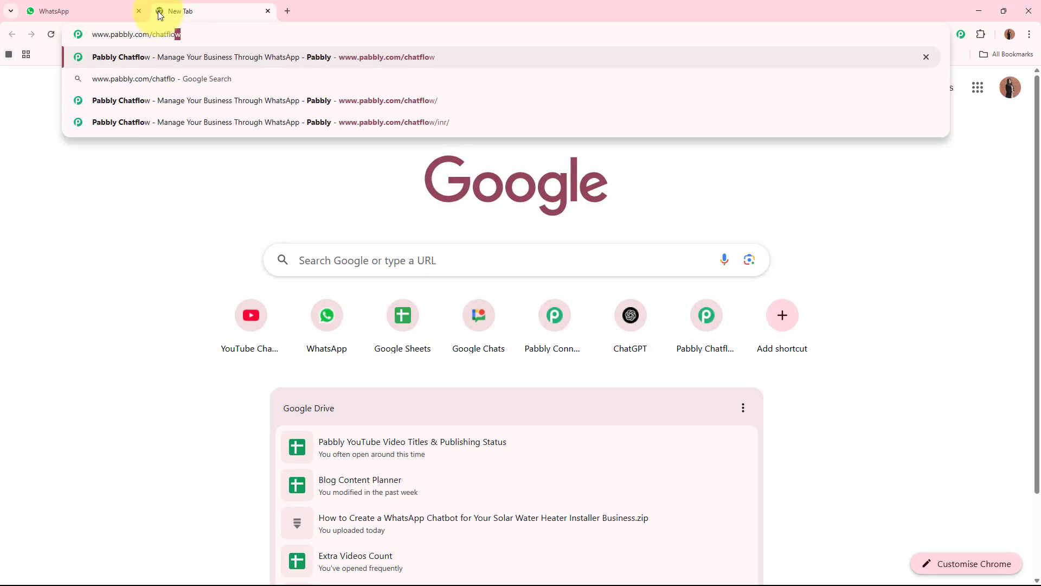
key("Return")
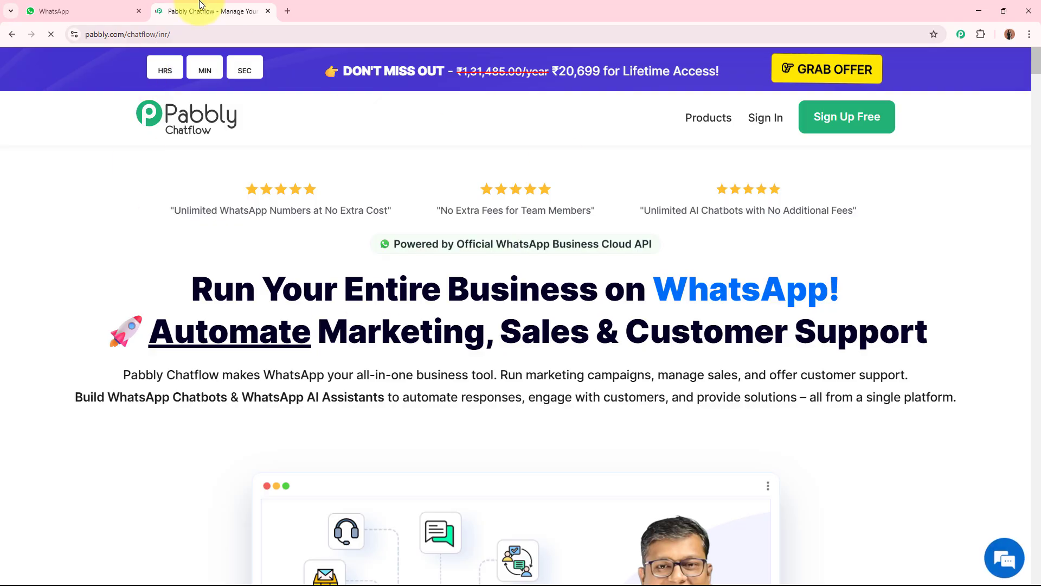
left_click_drag(151, 10, 81, 11)
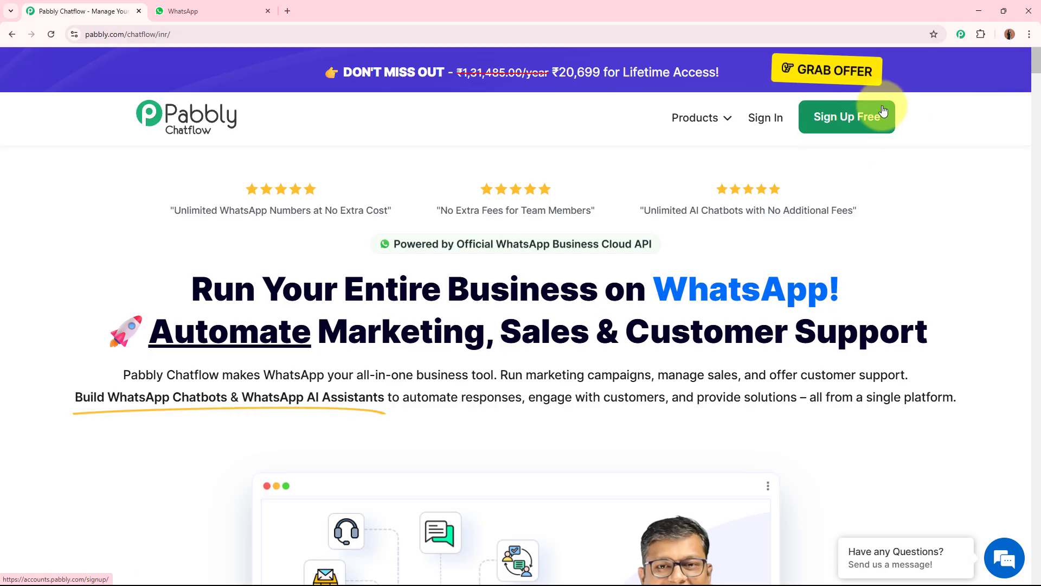
Step: Sign in to the Pabbly account and open Pabbly Chatflow from the list of Pabbly apps
left_click(772, 120)
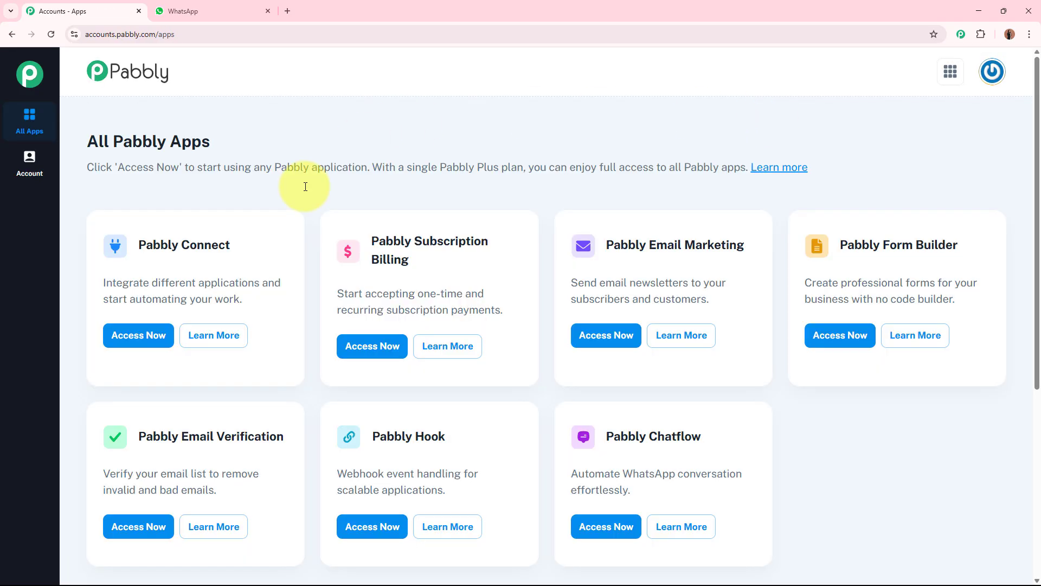
left_click_drag(86, 145, 320, 146)
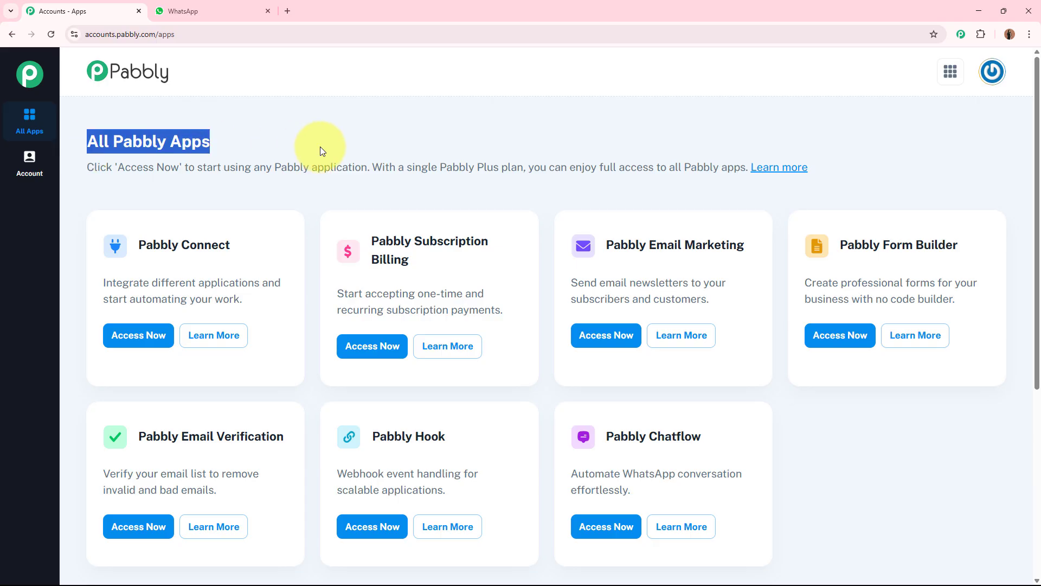
left_click(555, 145)
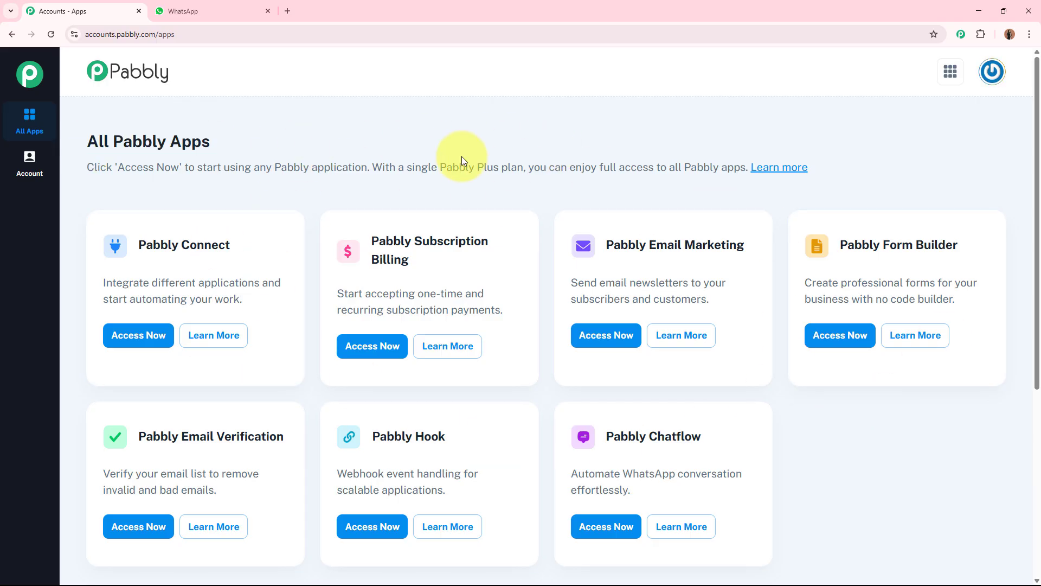
left_click_drag(606, 434, 812, 440)
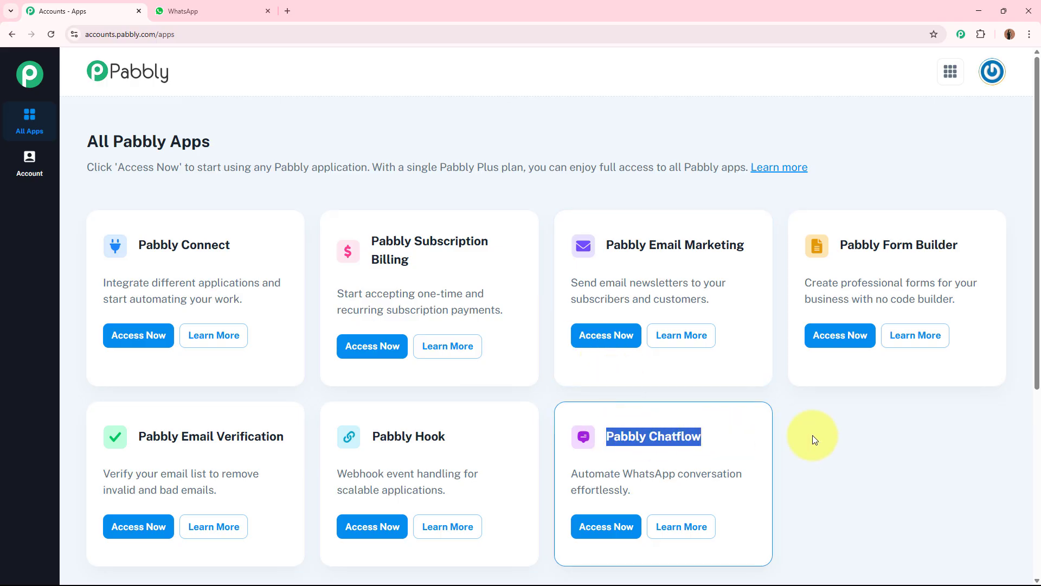
left_click(828, 439)
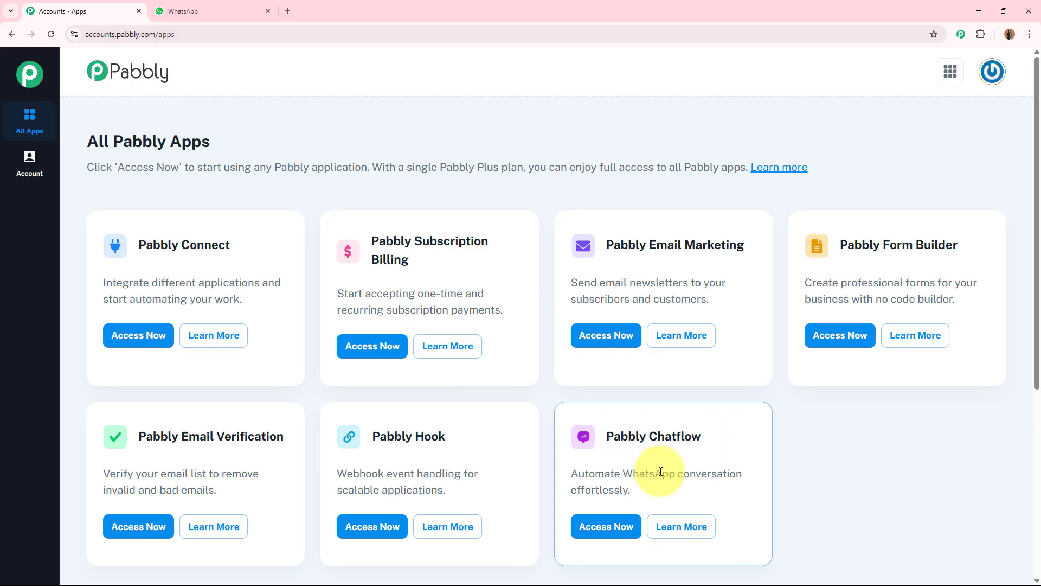
left_click(608, 525)
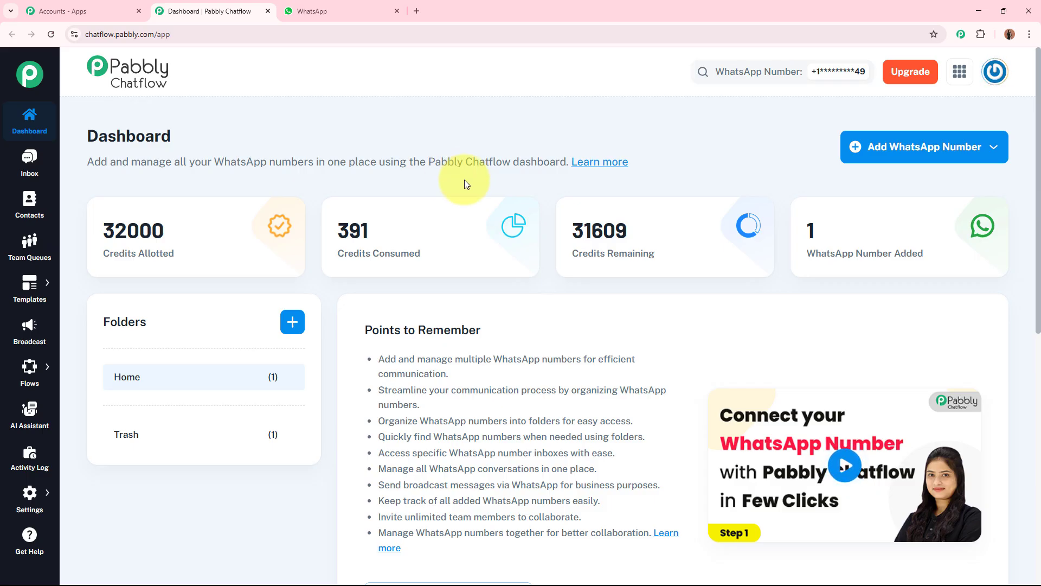
Step: Go to the Flow Builder section and create a new flow
left_click(918, 161)
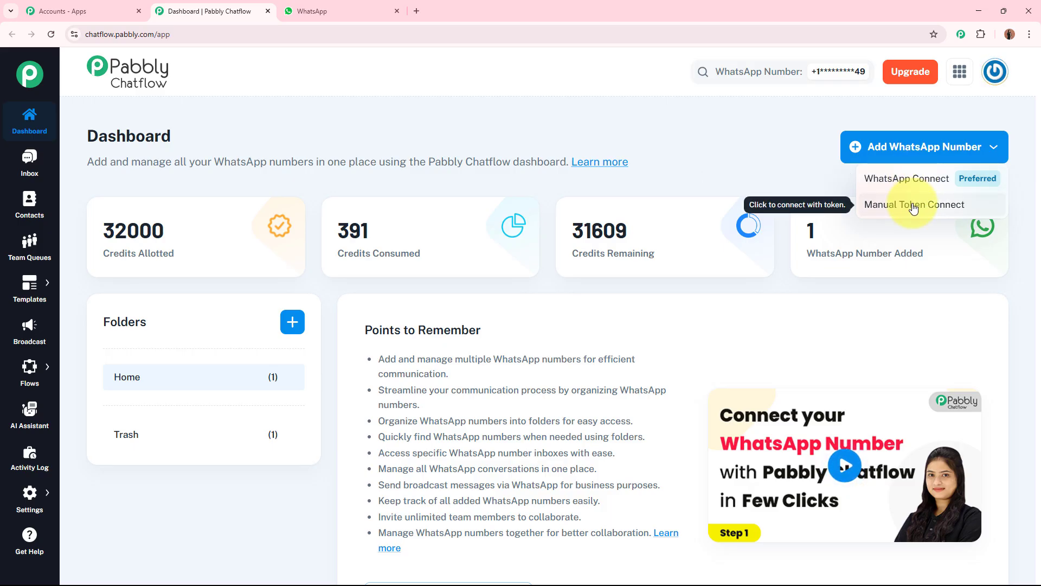
left_click(714, 148)
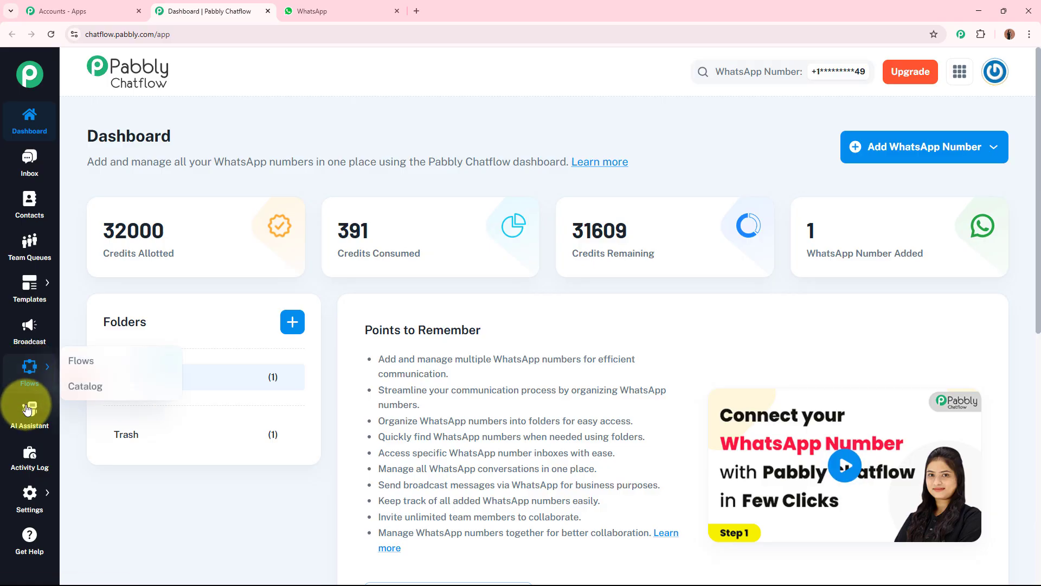
mouse_move(28, 495)
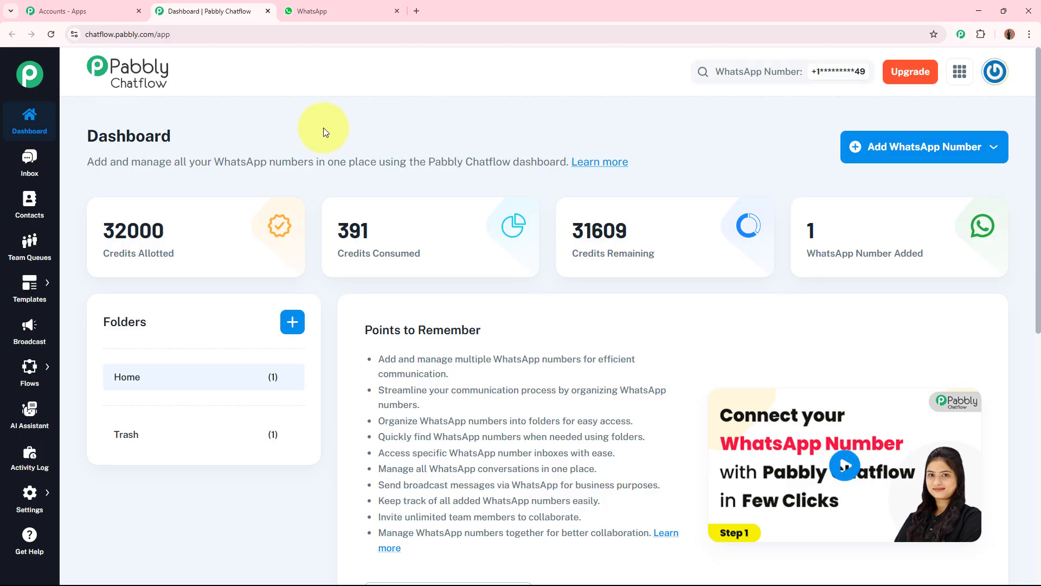
mouse_move(27, 365)
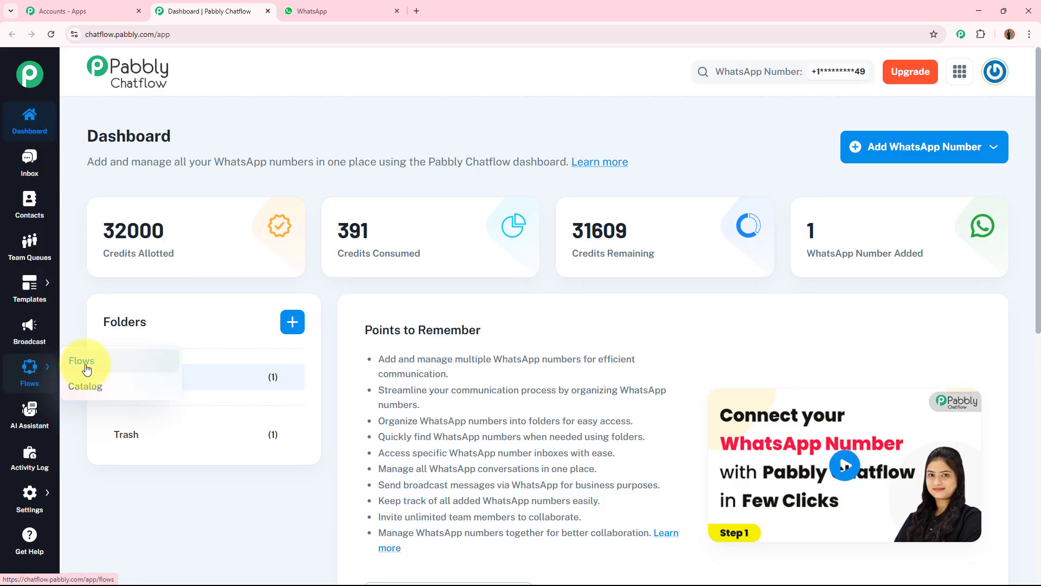
left_click(83, 363)
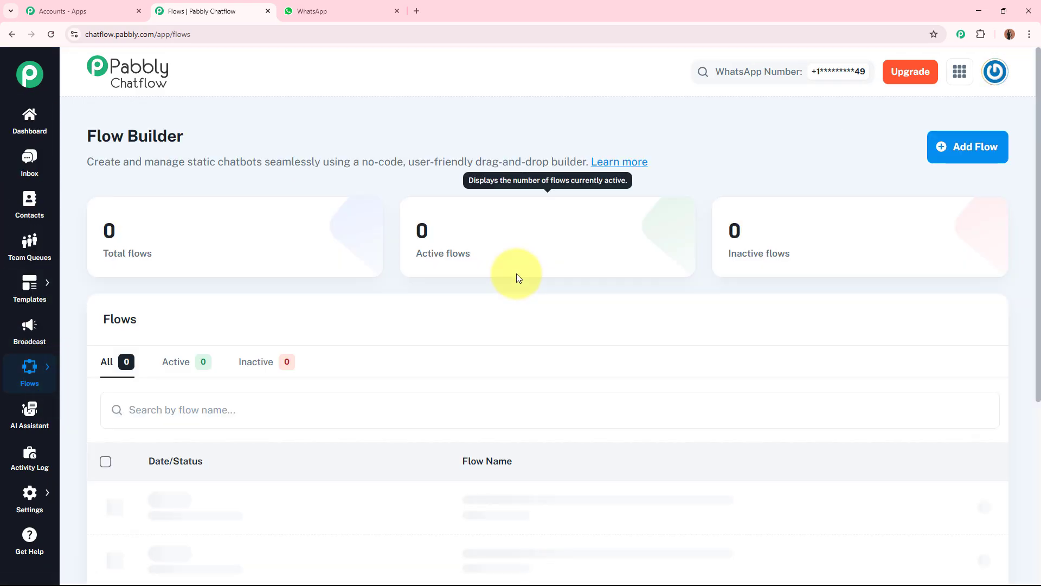
left_click_drag(81, 136, 380, 139)
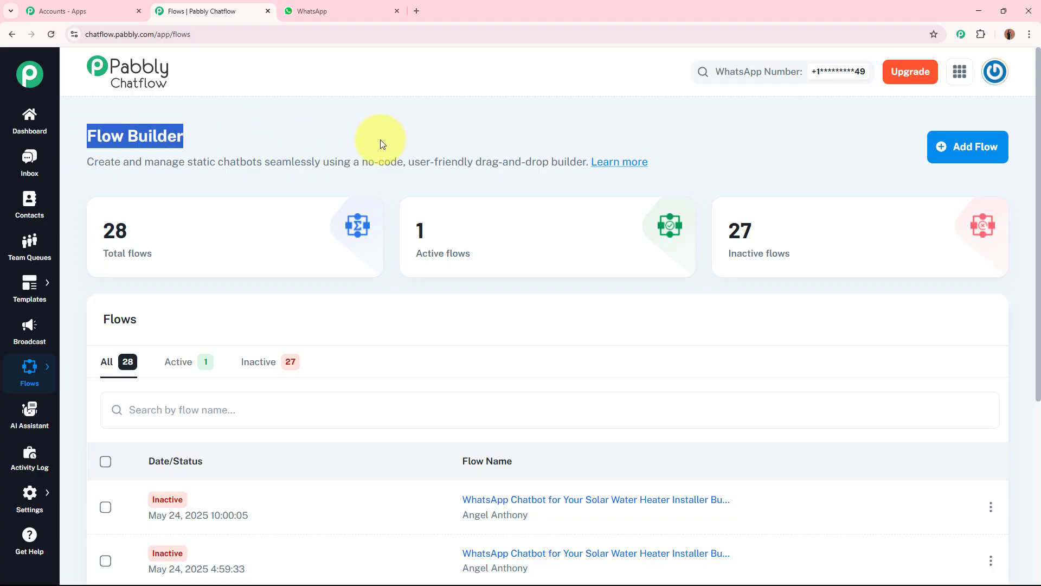
left_click(466, 125)
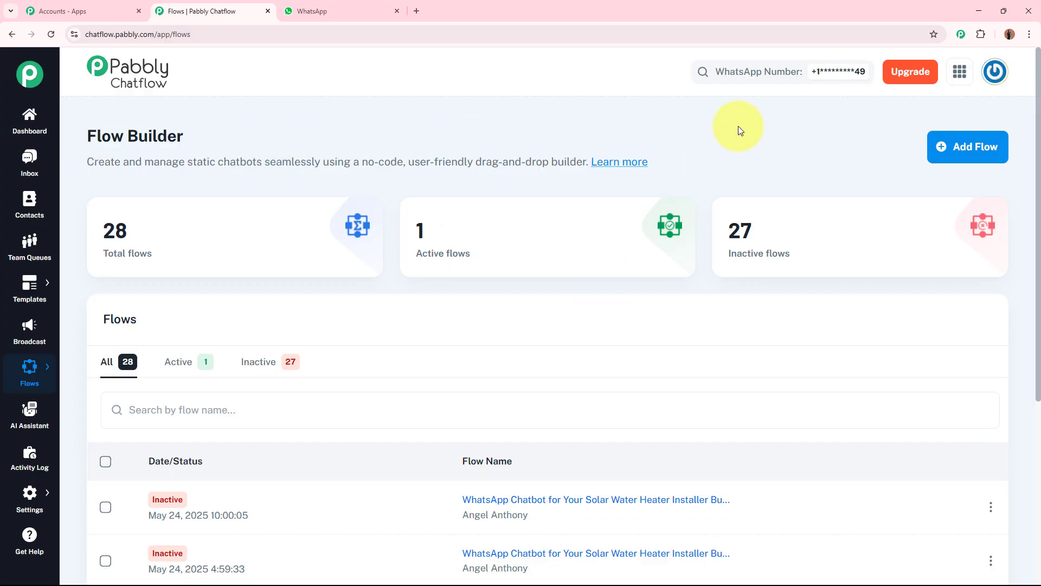
left_click(998, 145)
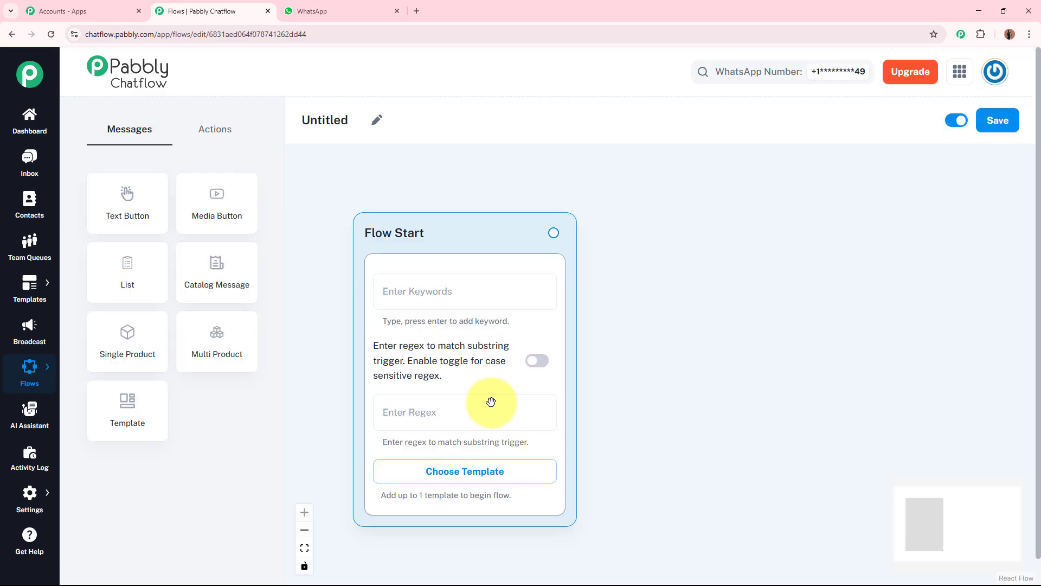
Step: Rename the flow by pasting the title 'WhatsApp Chatbot for Your Social Media Advertising Specialist Busi…'
left_click(377, 120)
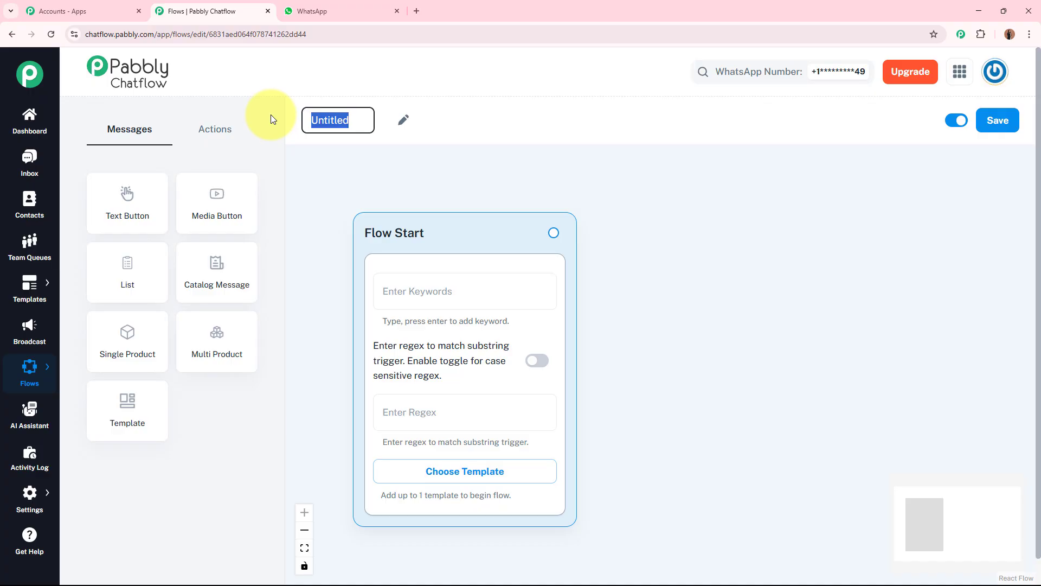
type("WhatsApp Chatbot for Your Social Media Advertising Specialist Business")
key("Return")
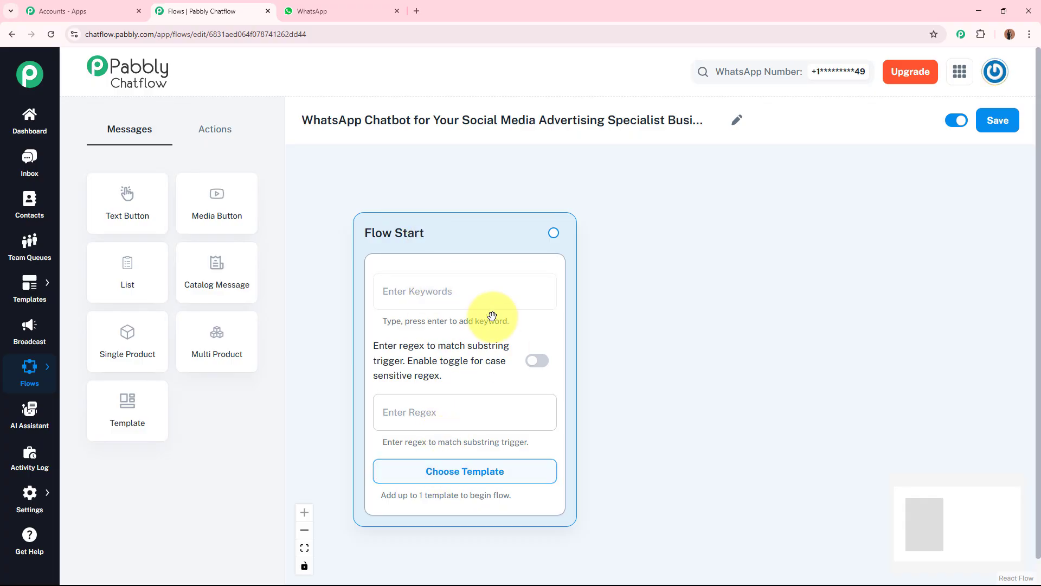
Step: Check the approved templates available for starting the flow, then close the list
left_click(482, 295)
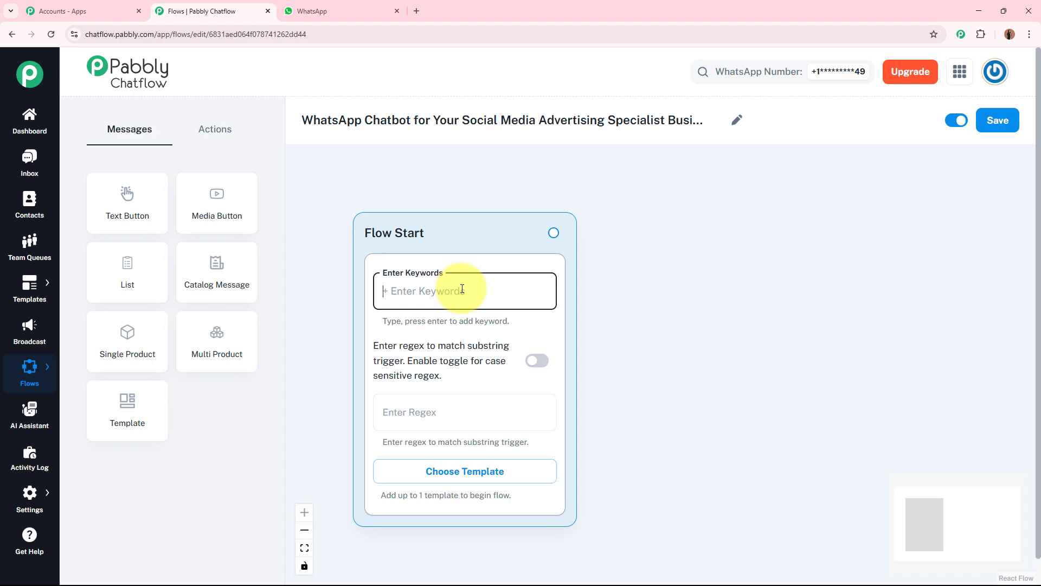
left_click(472, 471)
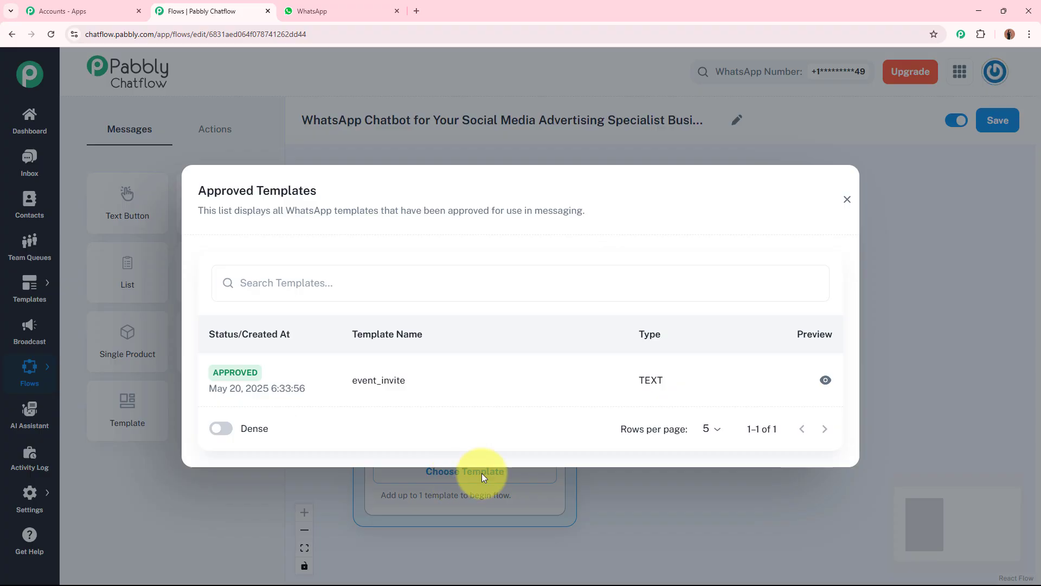
left_click(847, 201)
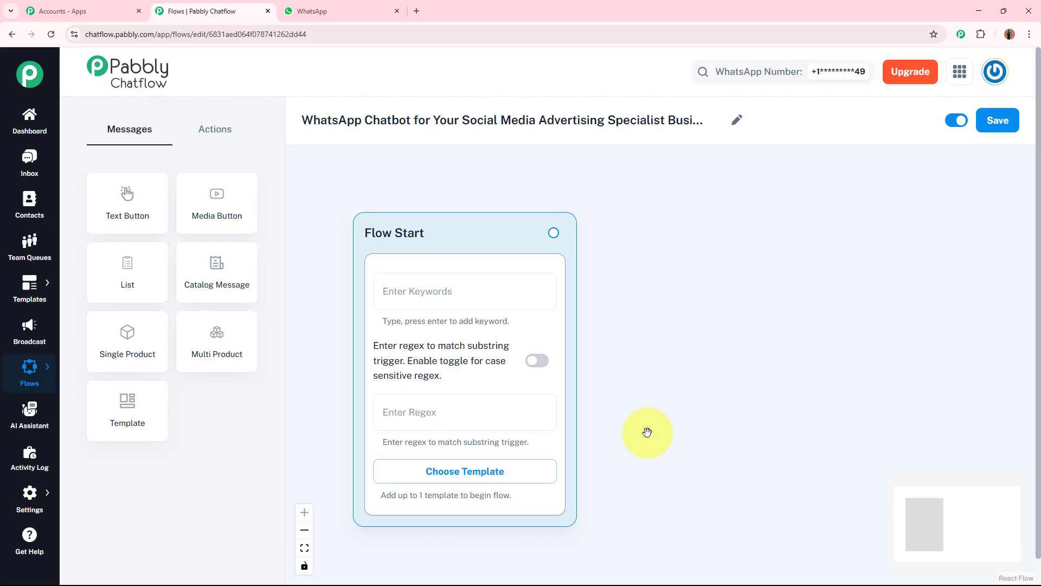
Step: Set the Flow Start regex trigger to [\s\S]+ so any message starts the flow
left_click(490, 414)
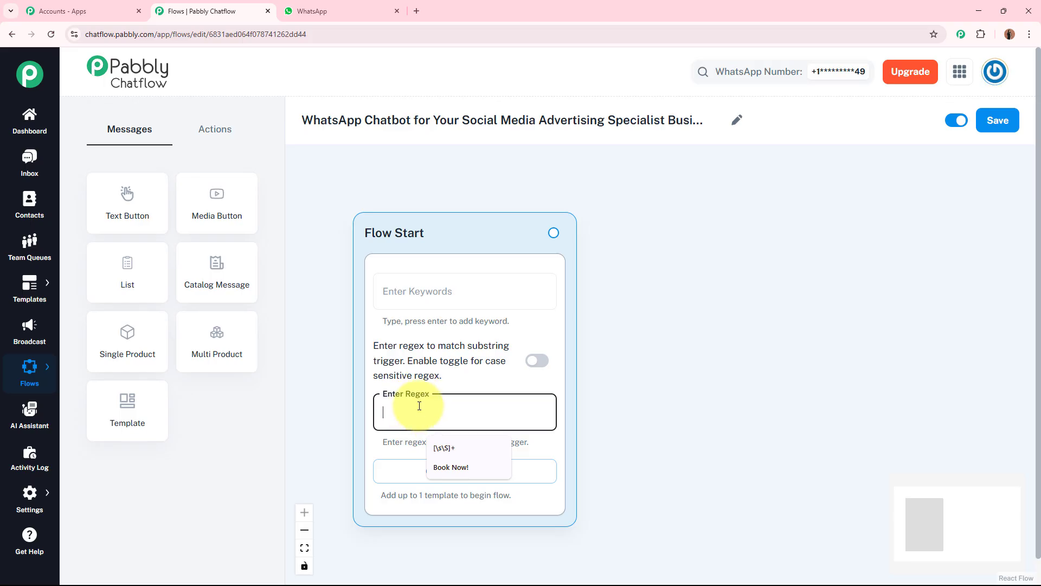
left_click(444, 448)
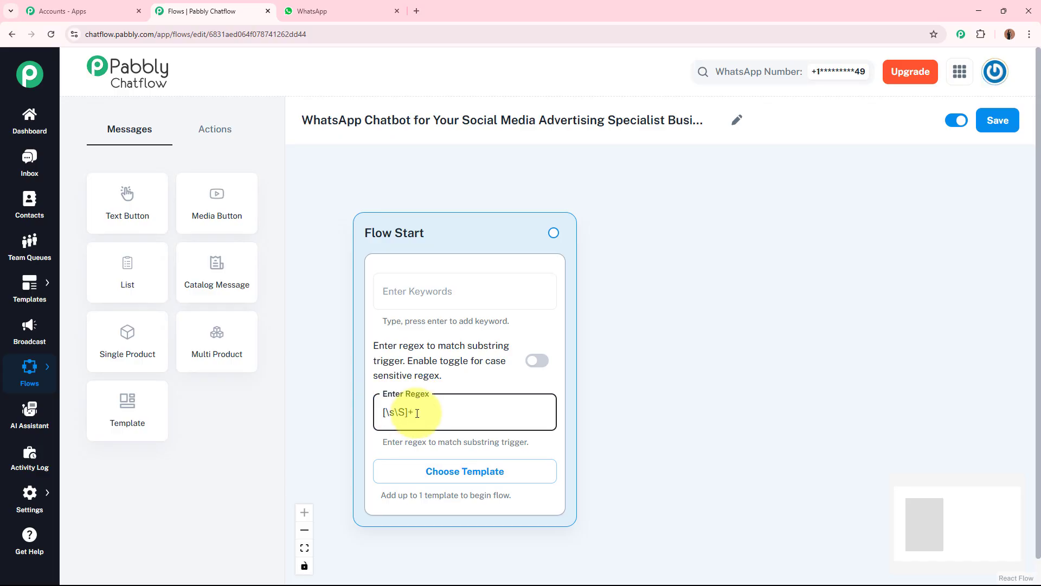
left_click(652, 389)
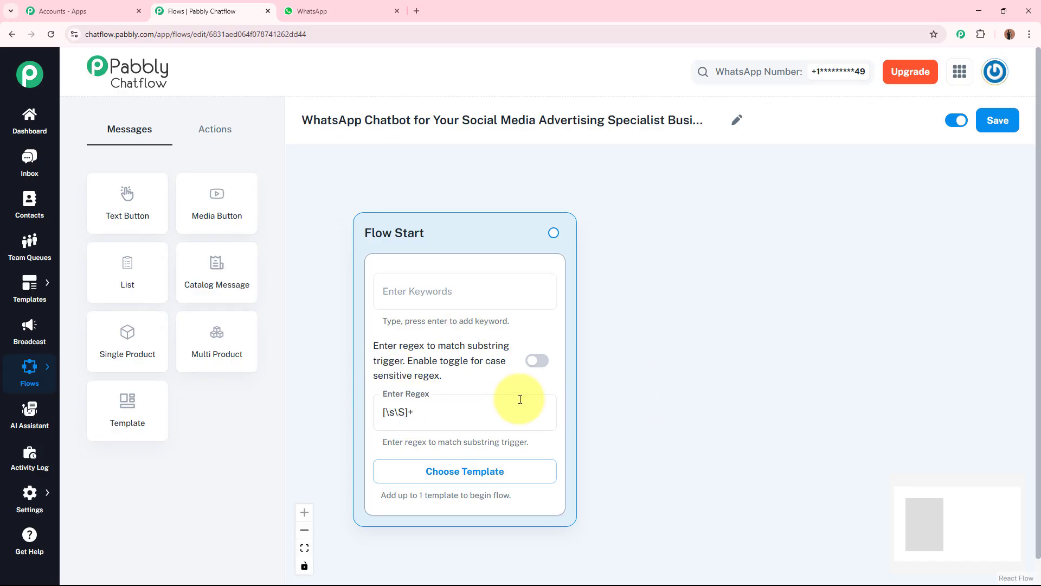
Step: Connect a new Text + Button message node to the Flow Start node
left_click_drag(689, 388, 587, 365)
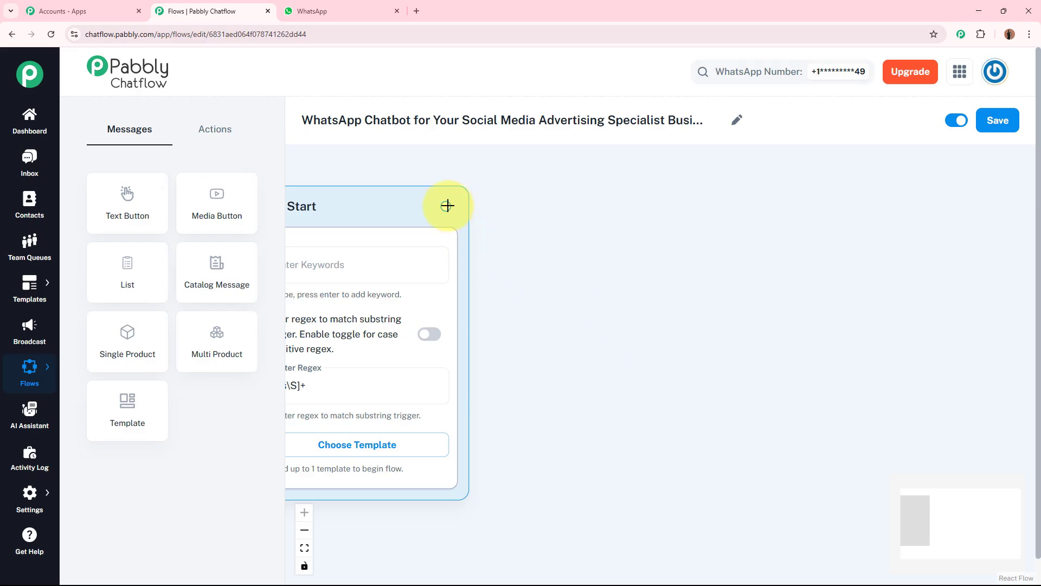
left_click_drag(445, 207, 662, 237)
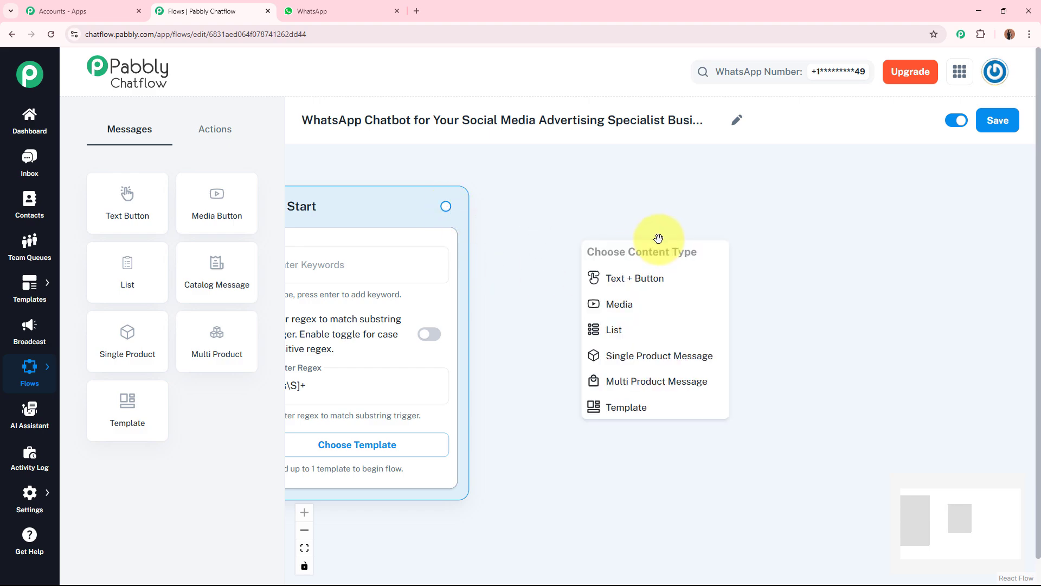
left_click(672, 279)
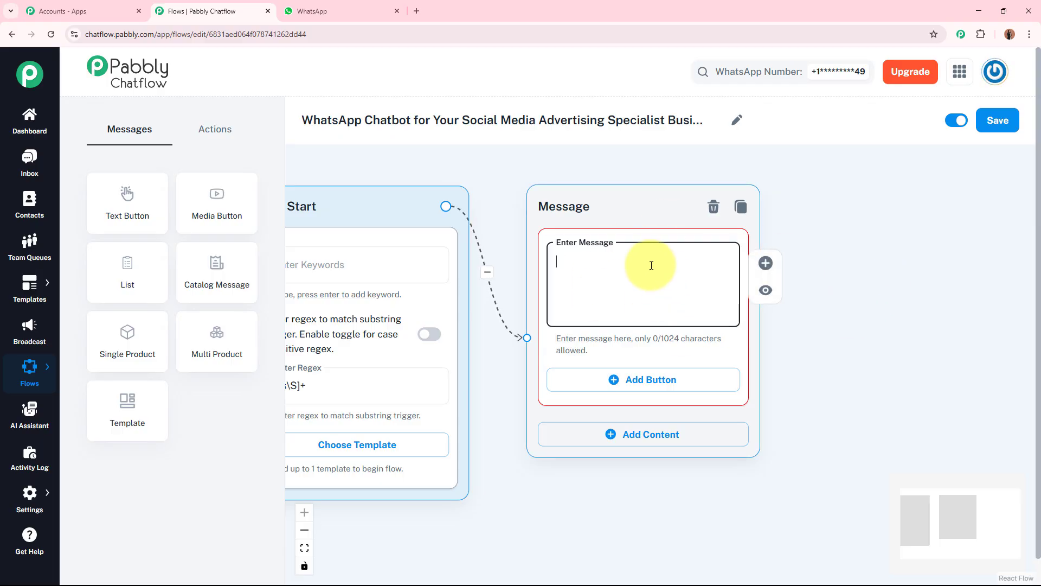
Step: Paste the AdzoBee welcome message into the new message node and scroll through it
key("ctrl+v")
left_click_drag(727, 300, 727, 262)
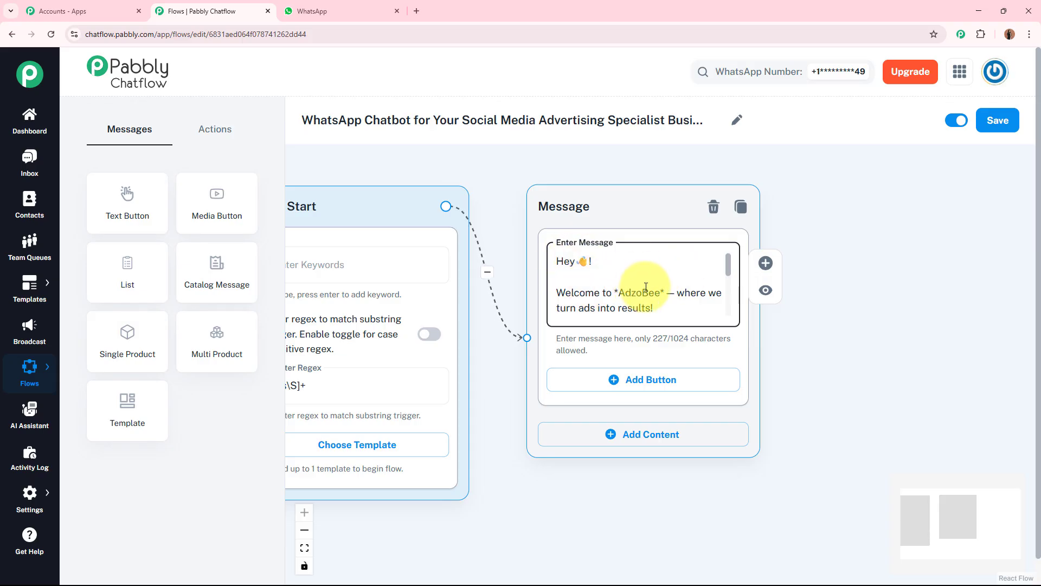
left_click_drag(725, 271, 726, 305)
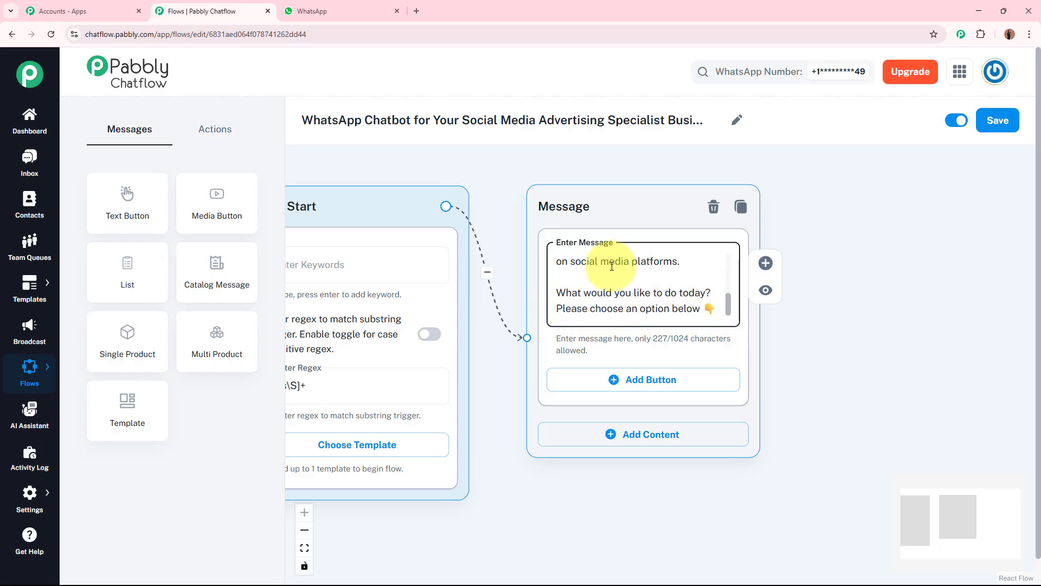
Step: Add reply buttons to the welcome message node
left_click(629, 386)
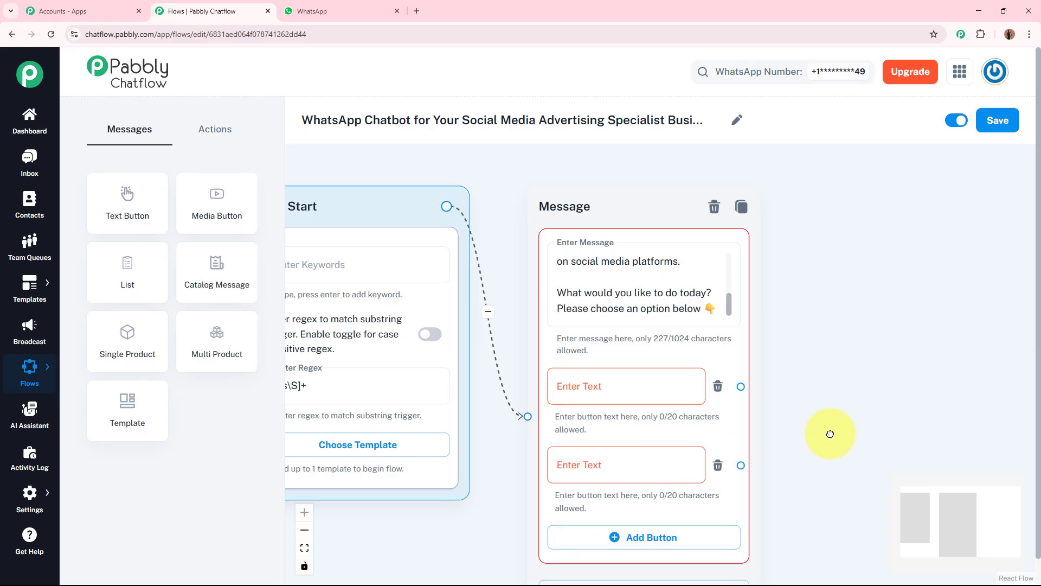
scroll(830, 432, "down", 1)
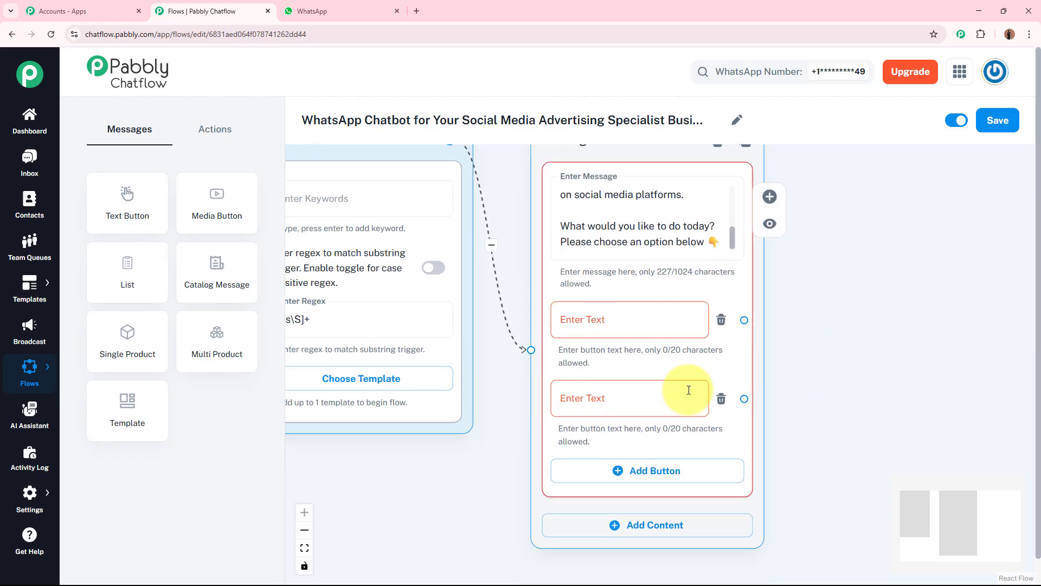
left_click(811, 342)
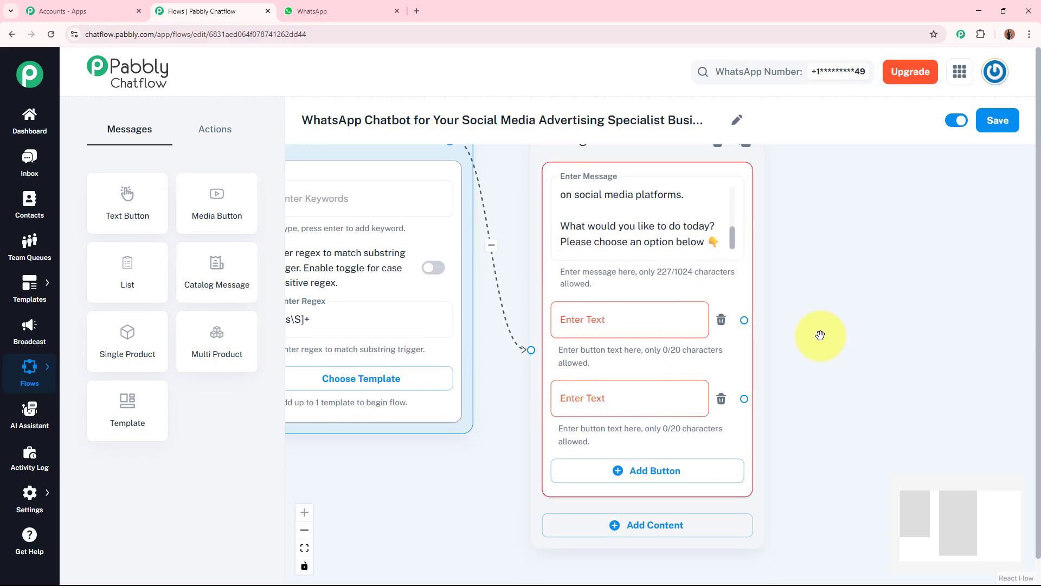
Step: Label the welcome message's two reply buttons "Explore Our Services" and "Custom Ad Plan"
left_click(653, 319)
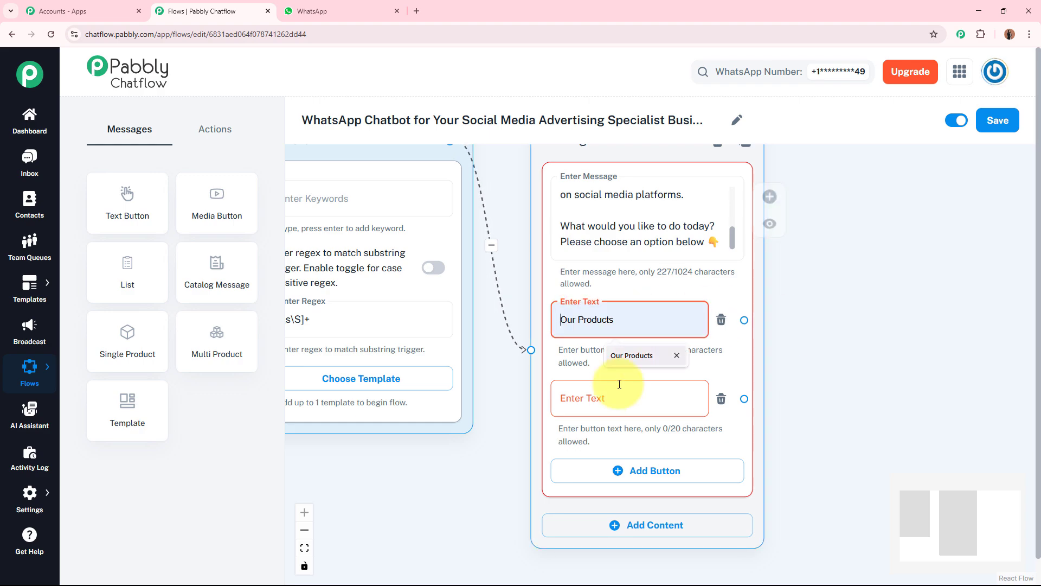
left_click(614, 399)
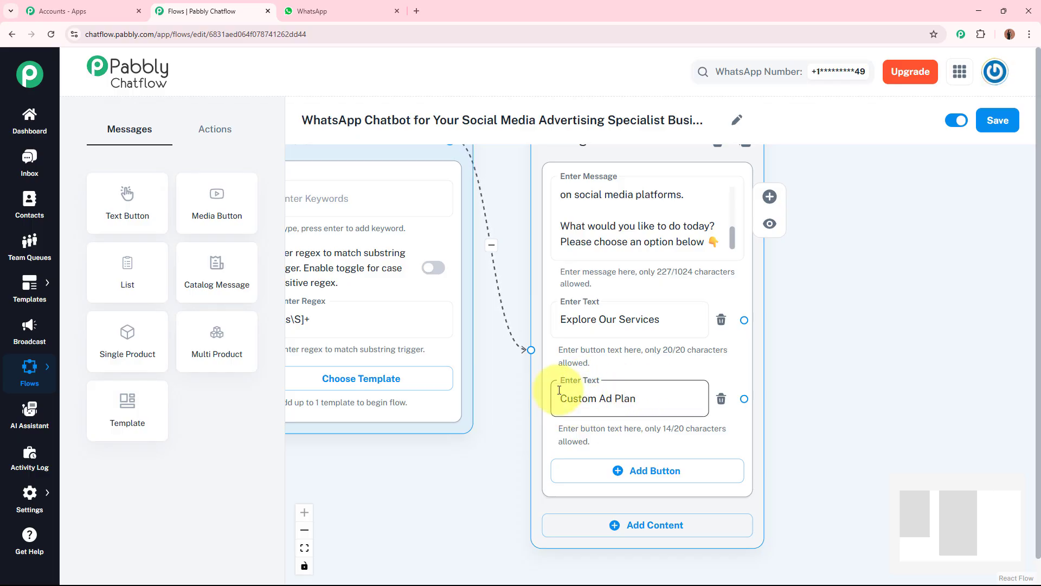
left_click(913, 388)
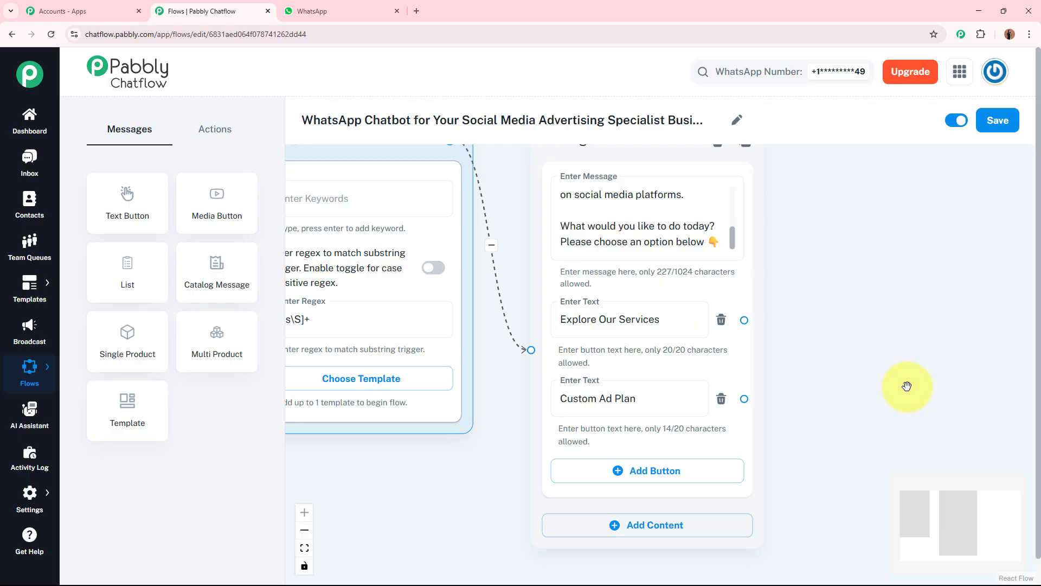
Step: From the Explore Our Services button, connect a new Text + Button message node
left_click_drag(884, 357, 725, 365)
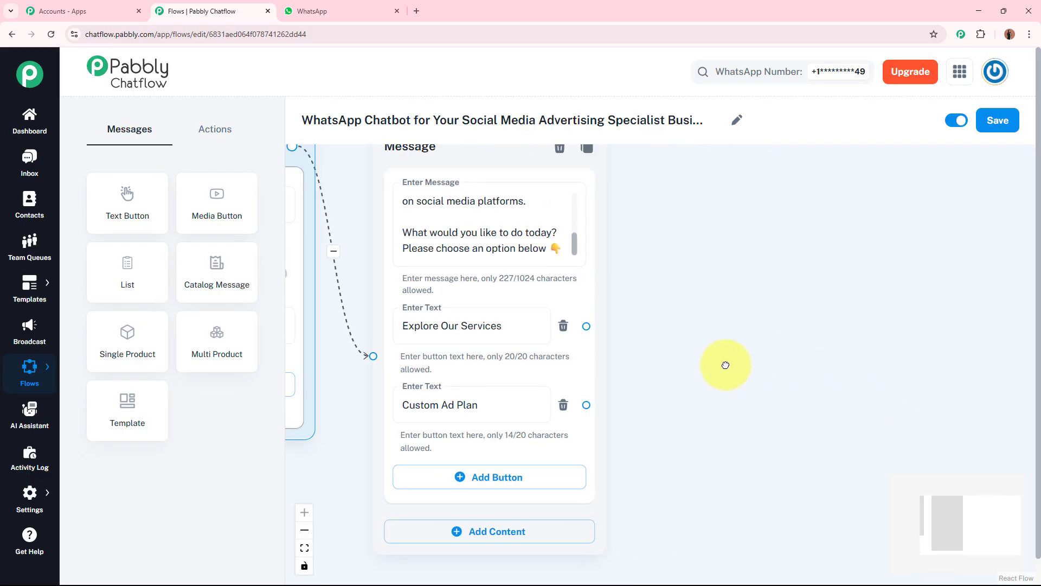
left_click(458, 327)
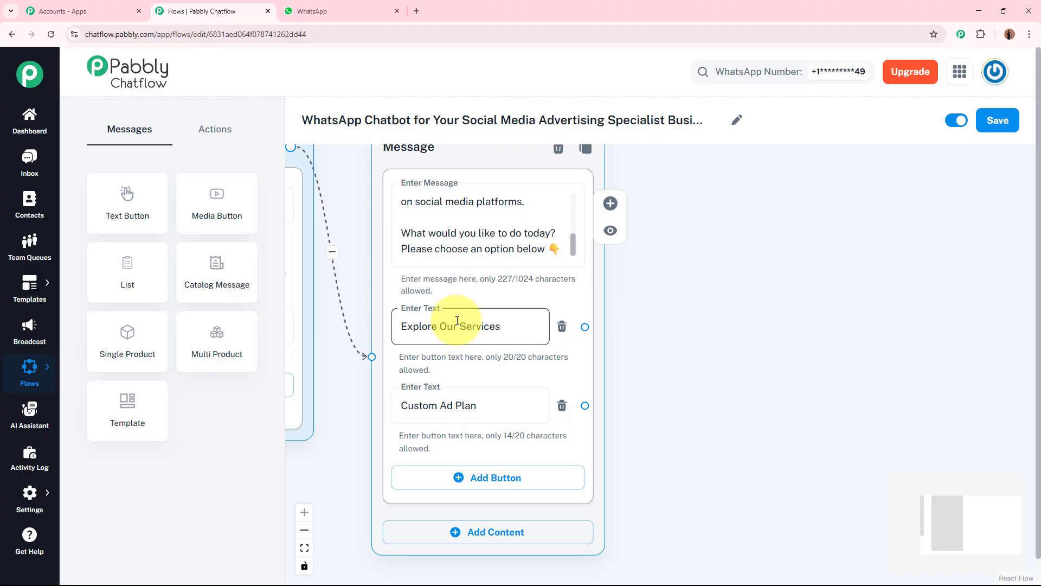
left_click_drag(686, 330, 651, 341)
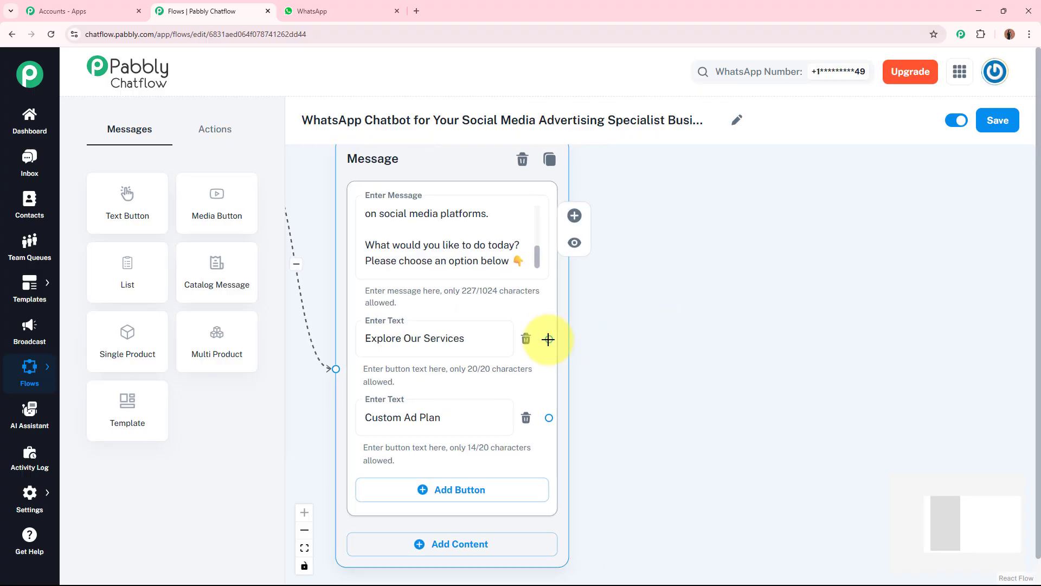
left_click_drag(549, 339, 734, 209)
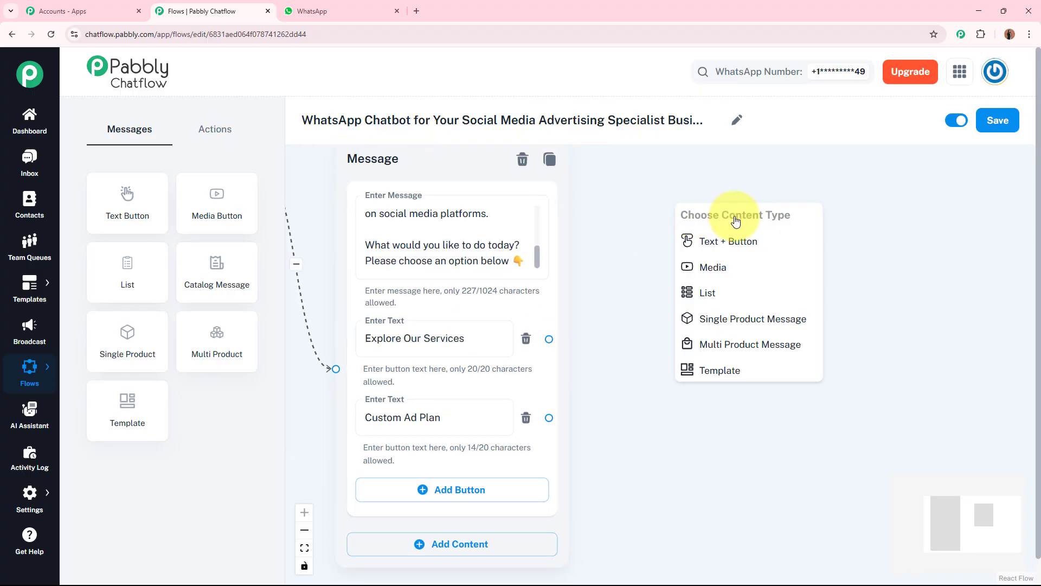
left_click(770, 240)
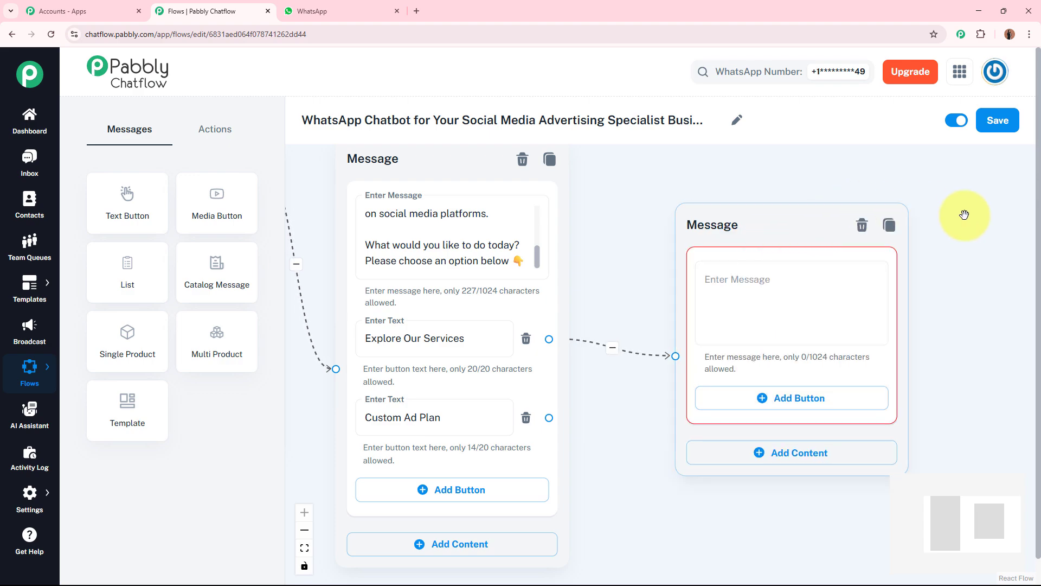
Step: Paste the AdzoBee services message ("Here's what we offer at *AdzoBee*") into the new node and scroll through it
left_click_drag(965, 217, 854, 210)
left_click(694, 284)
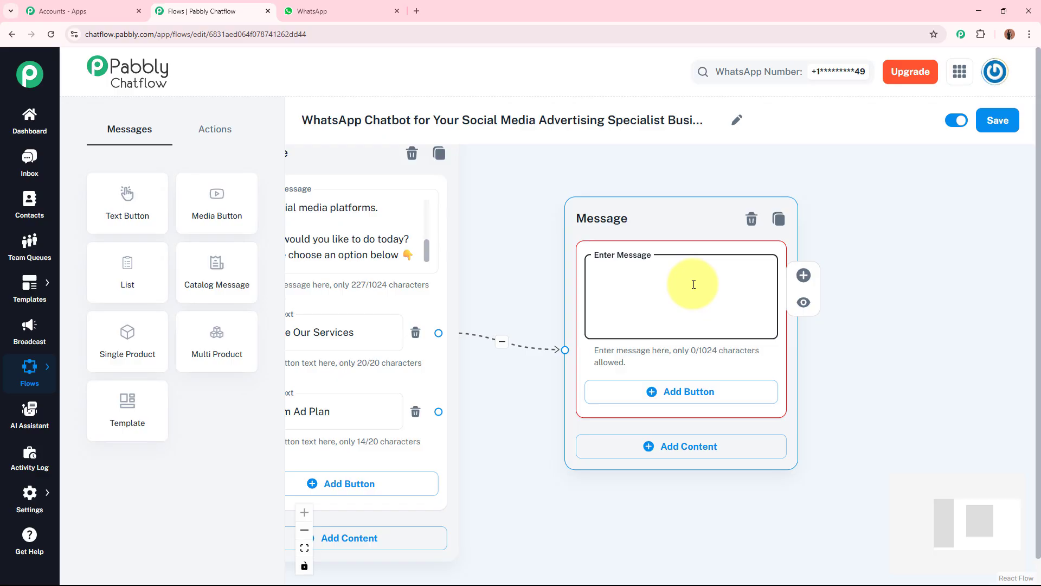
key("ctrl+v")
left_click_drag(767, 318, 767, 274)
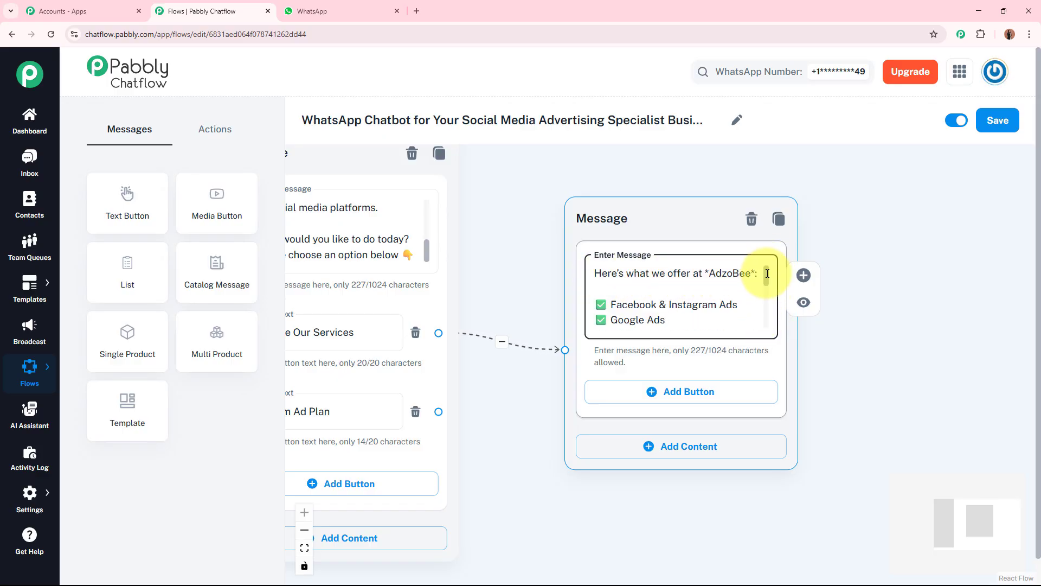
left_click_drag(767, 274, 762, 321)
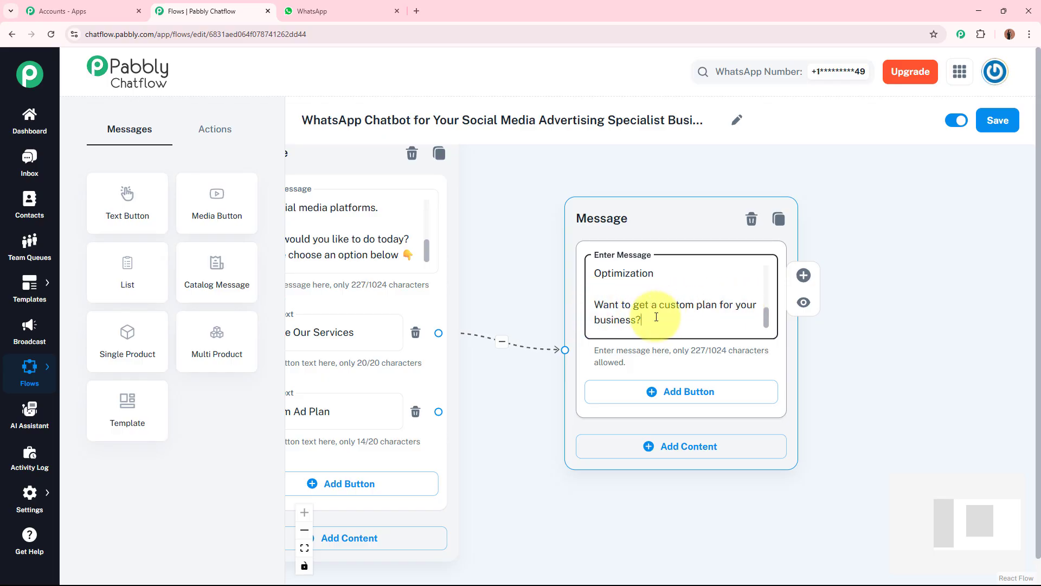
left_click(595, 305)
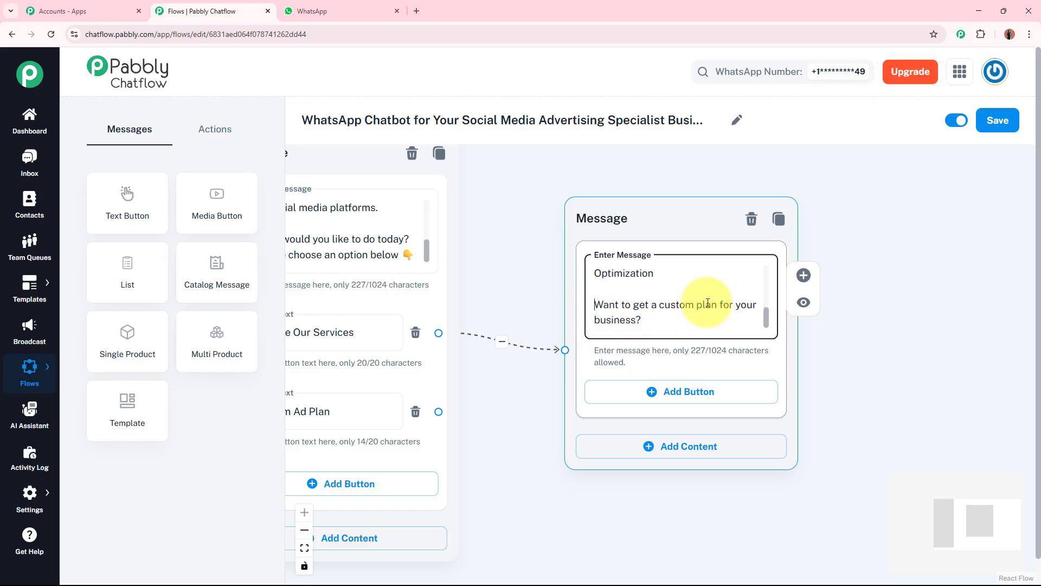
left_click(673, 318)
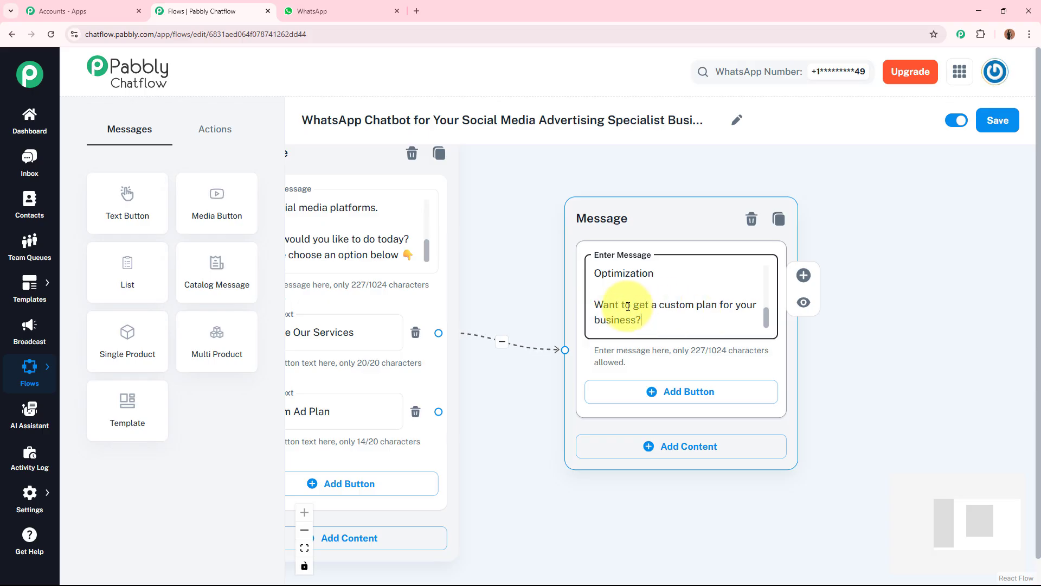
Step: Add a reply button to the services node and label it Custom Ad Plan, copying the existing button's text
left_click(658, 391)
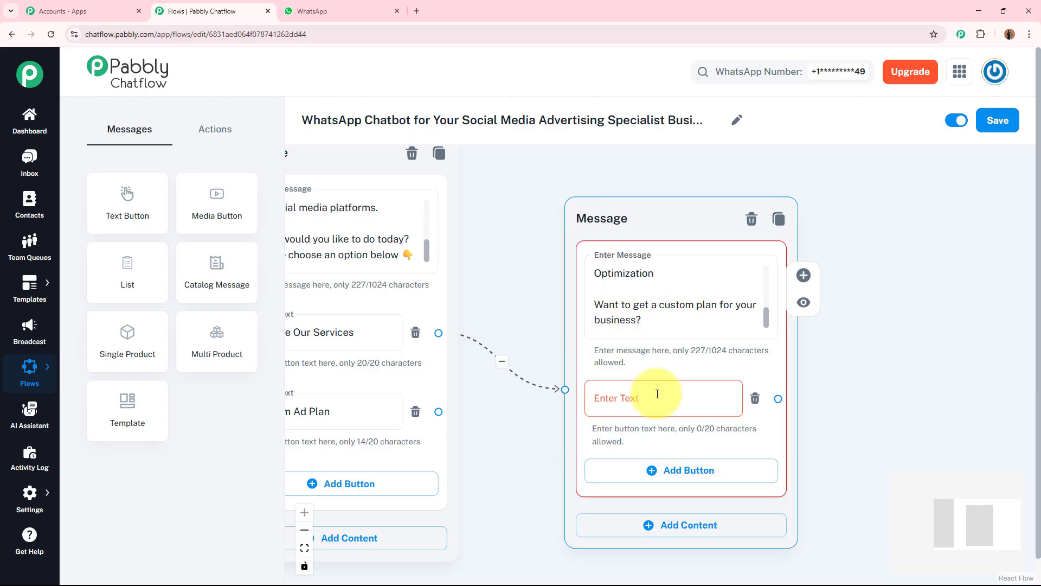
left_click(360, 414)
key("ctrl+a")
key("ctrl+c")
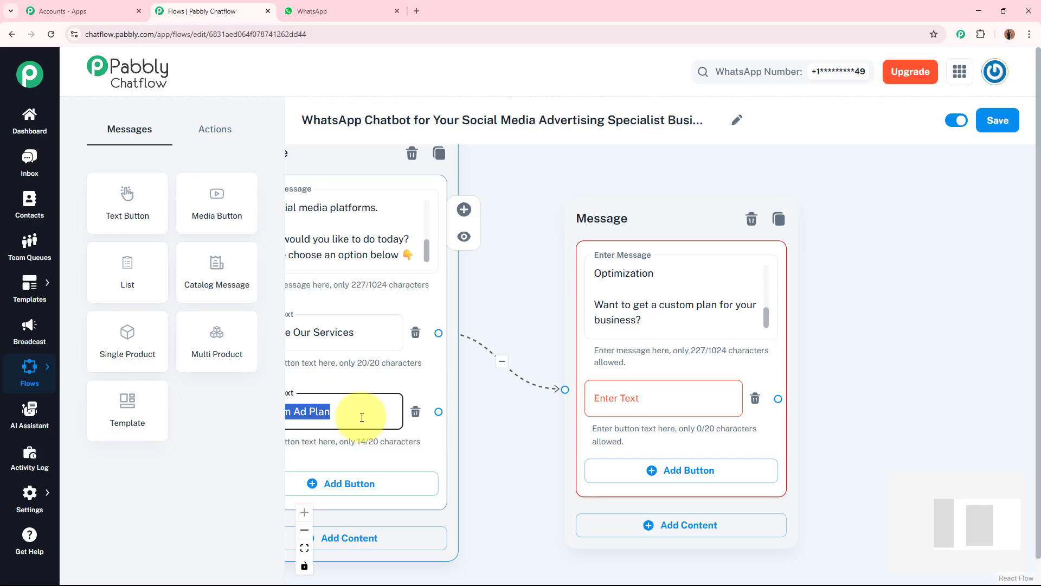
left_click(687, 403)
key("ctrl+v")
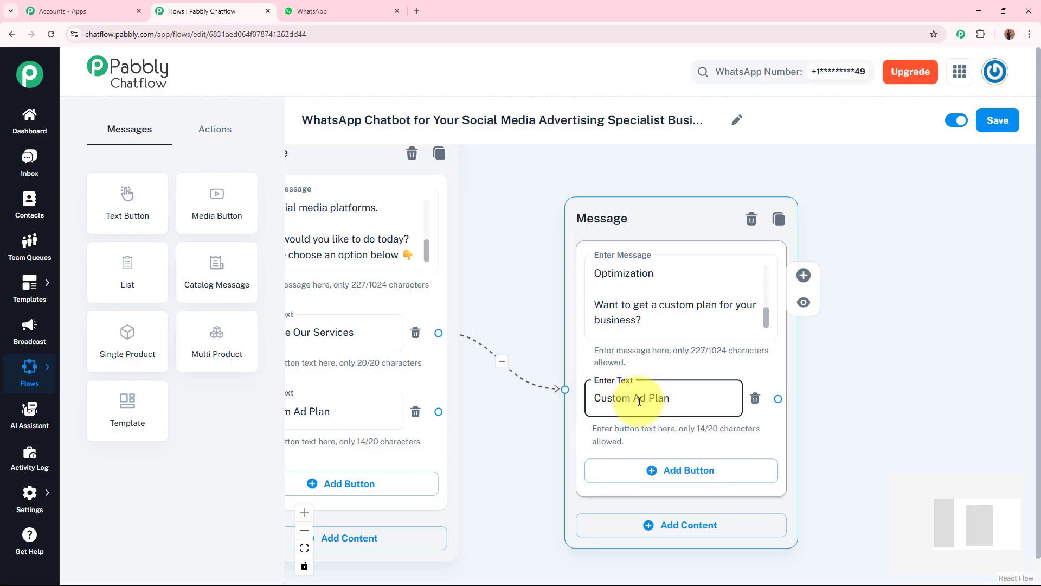
Step: Add an Ask Question node to the canvas beside the welcome message node
left_click(919, 342)
scroll(922, 341, "down", 2)
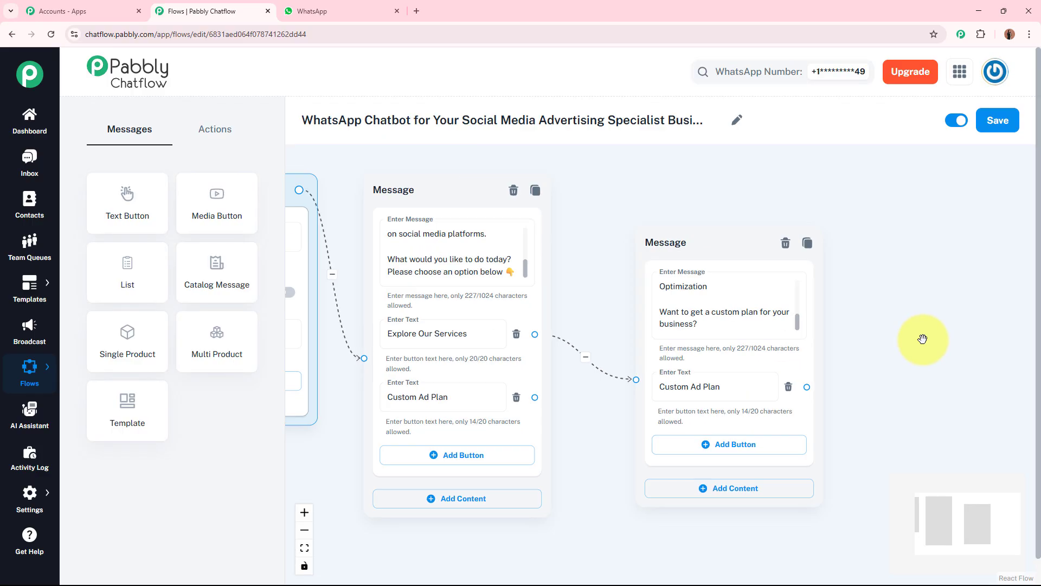
left_click_drag(684, 258, 684, 155)
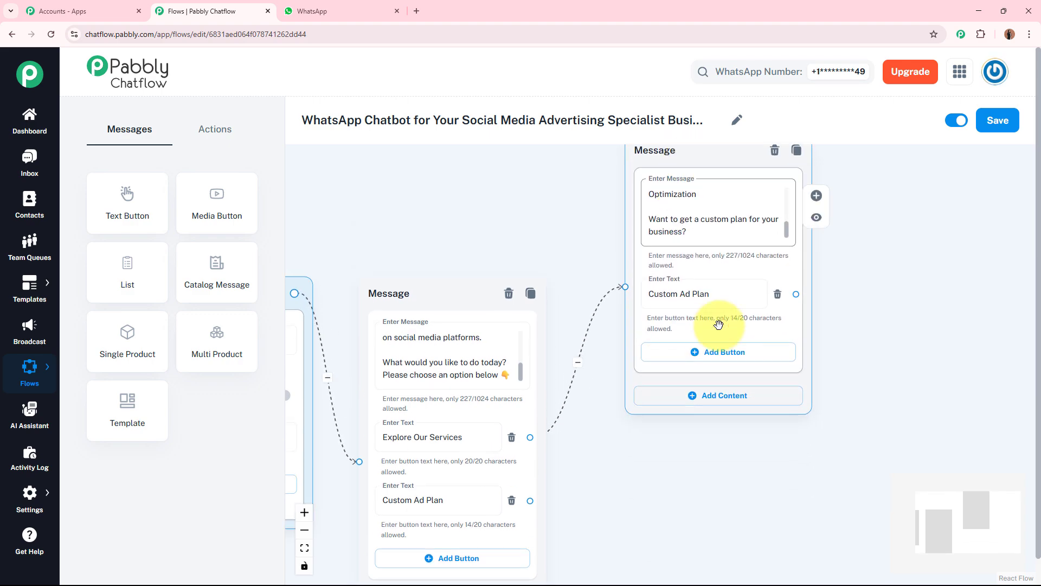
left_click(639, 444)
left_click_drag(634, 457, 677, 339)
scroll(675, 339, "up", 2)
left_click_drag(650, 409, 672, 300)
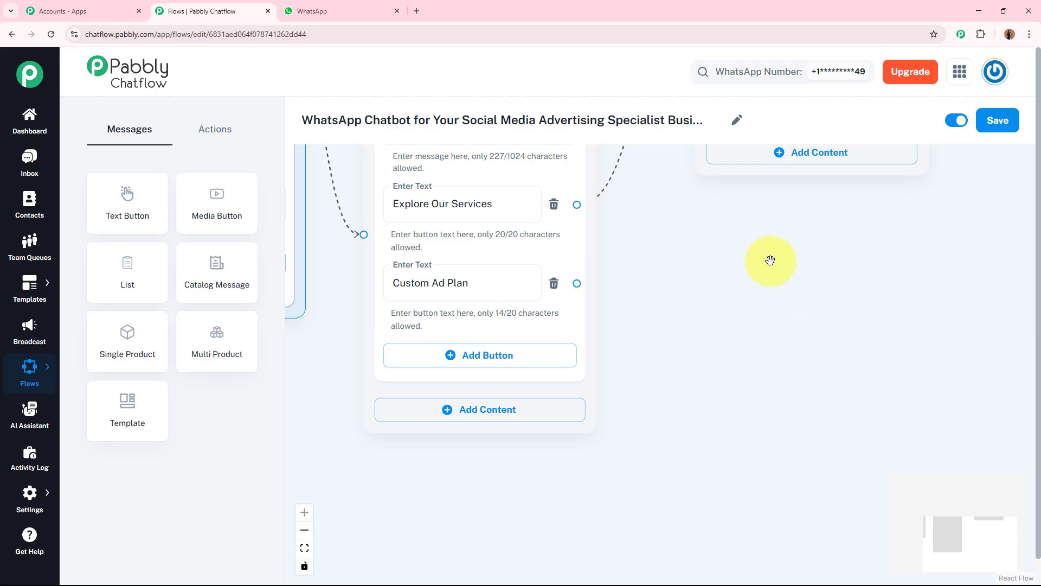
left_click(227, 128)
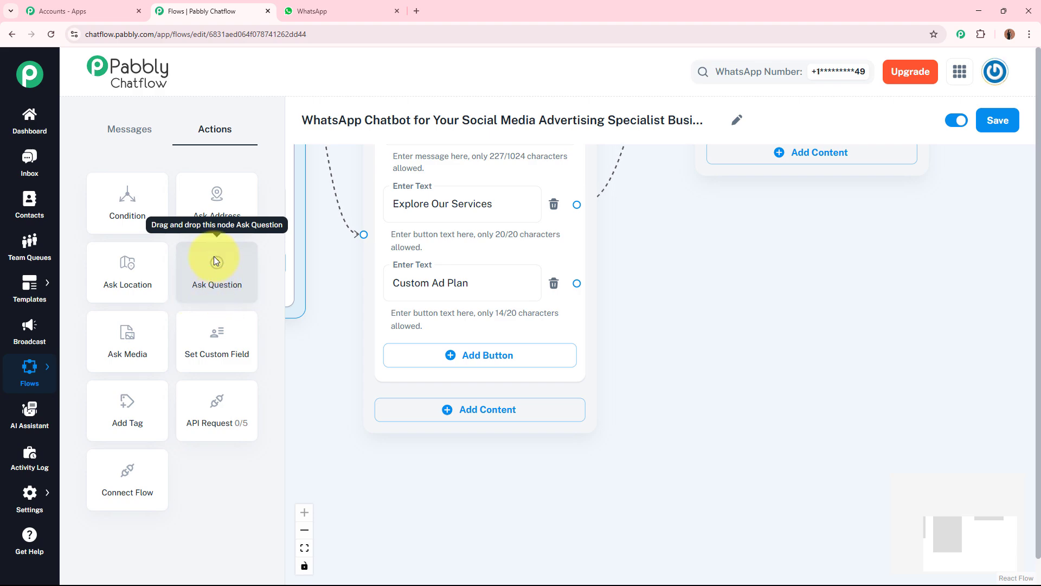
left_click_drag(215, 266, 694, 242)
left_click(711, 304)
left_click_drag(930, 342, 890, 274)
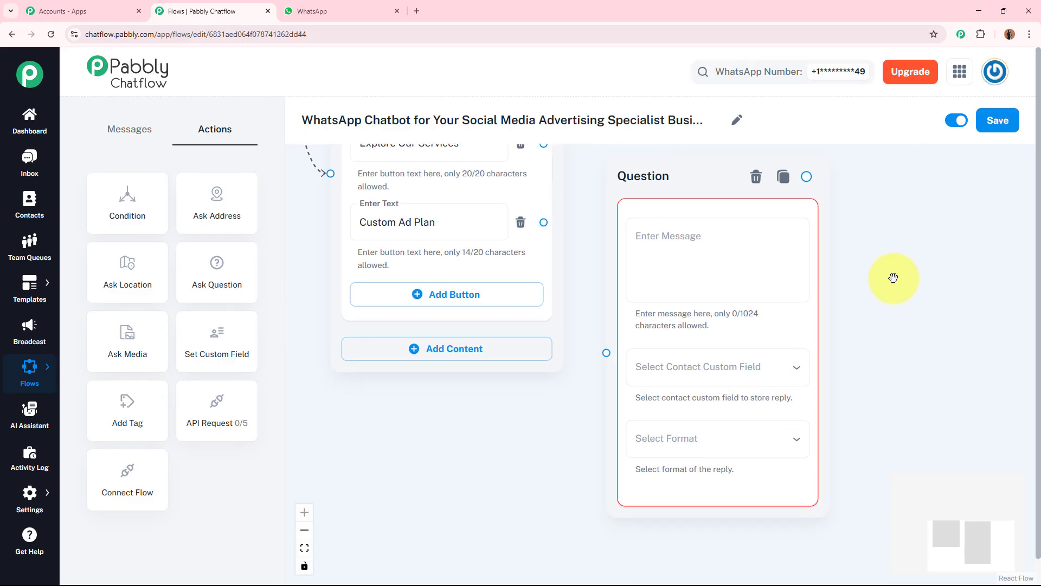
Step: Paste the AdzoBee welcome question ending "Let's get started! What's your name?" into the Question node's message
left_click(744, 246)
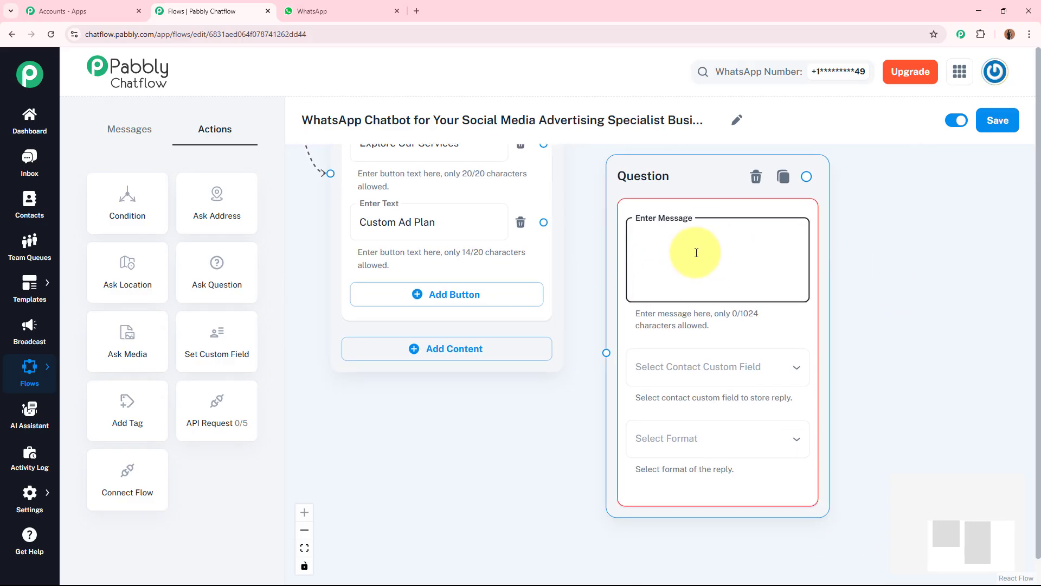
key("ctrl+v")
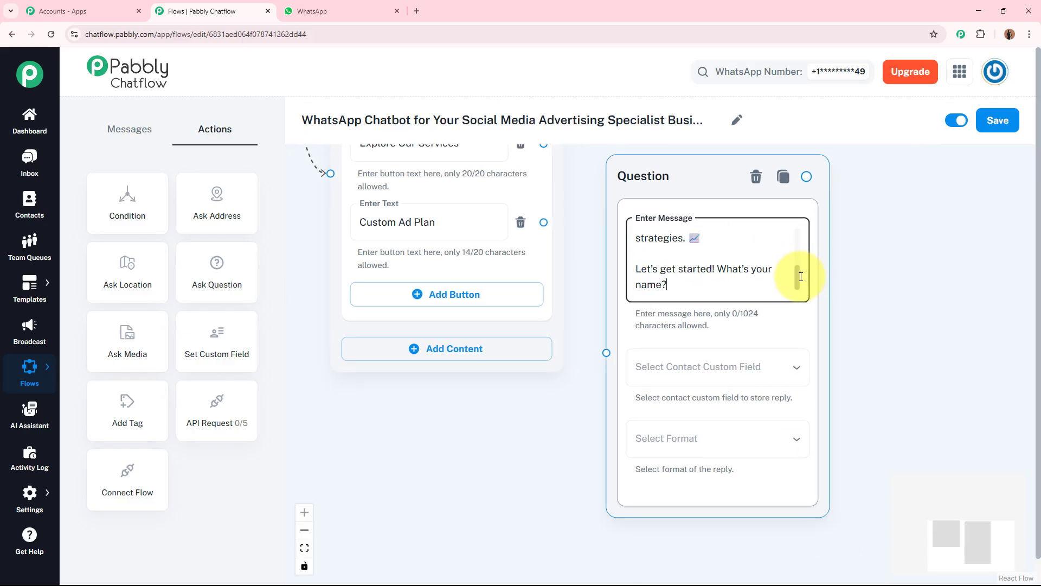
left_click_drag(797, 267, 797, 239)
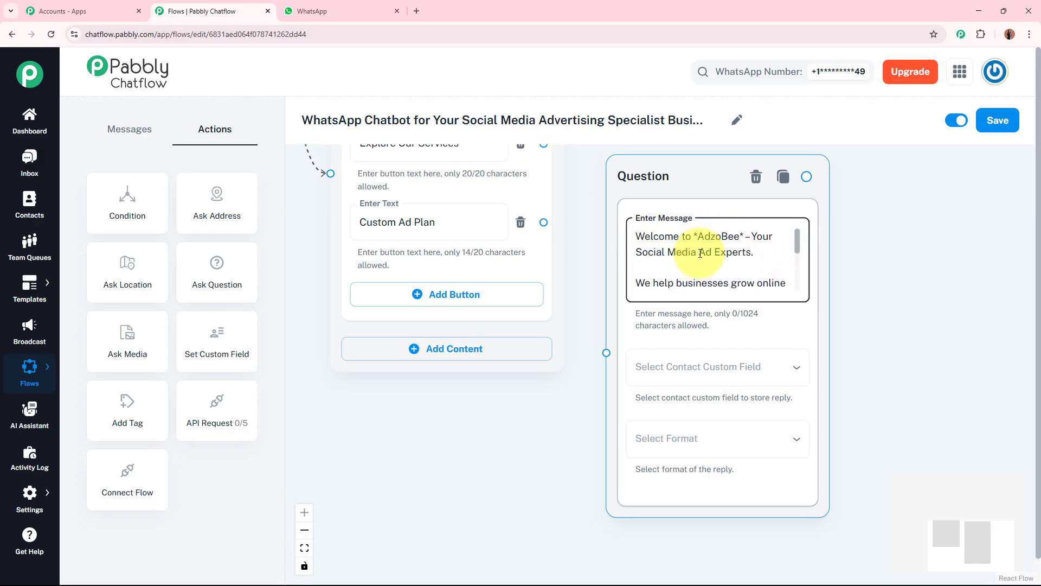
left_click_drag(800, 245, 801, 291)
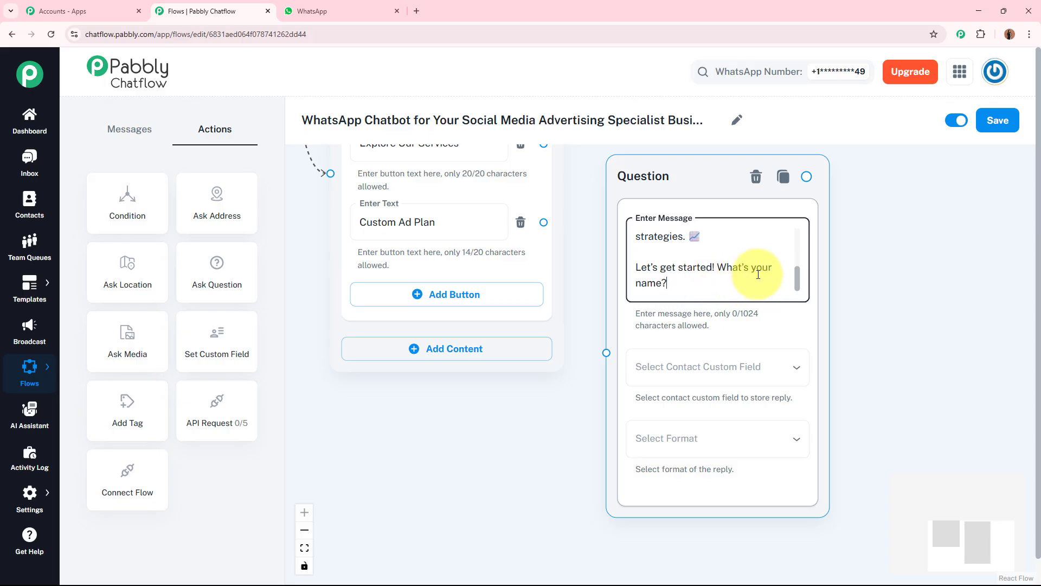
left_click(920, 270)
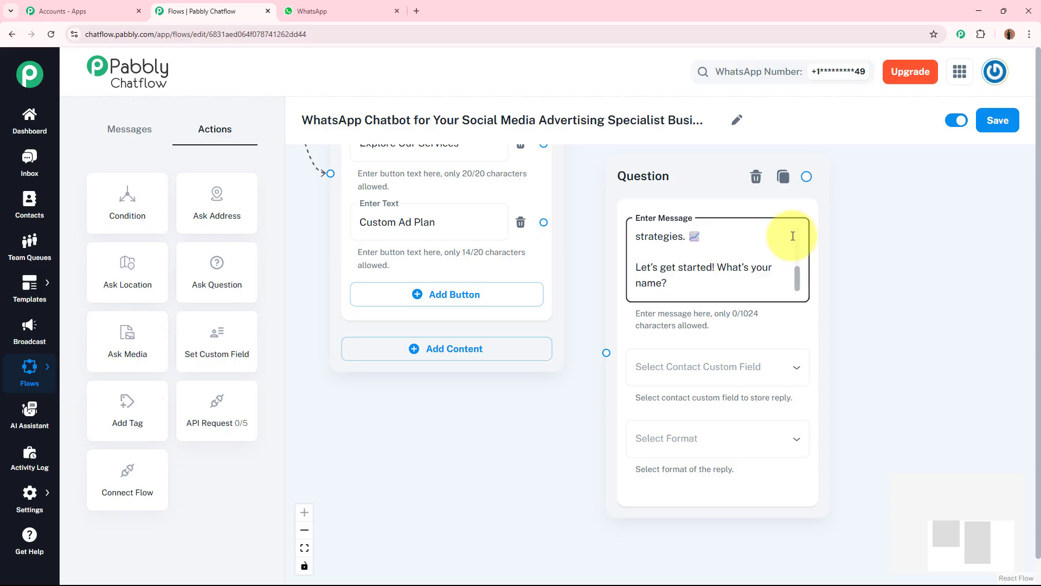
Step: Store the Question node's reply in the FullName custom field and set the reply format to Text
left_click(691, 386)
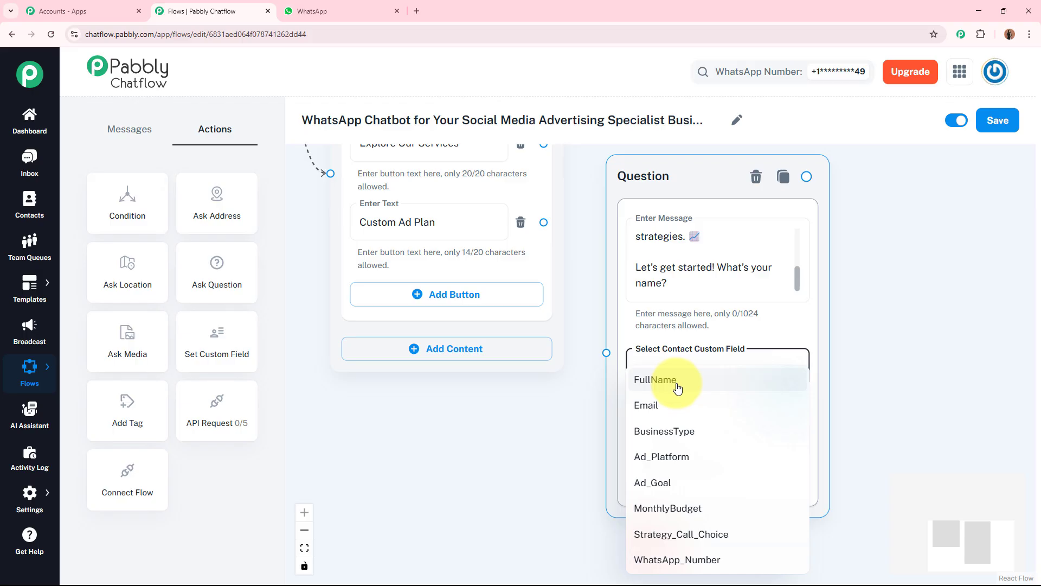
left_click(677, 387)
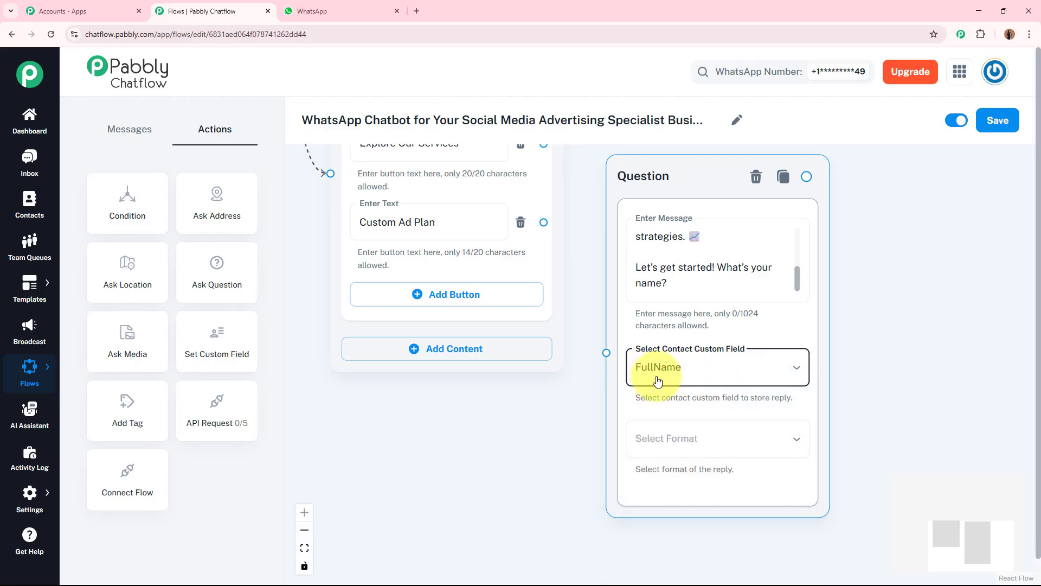
left_click(944, 380)
left_click_drag(914, 419, 900, 376)
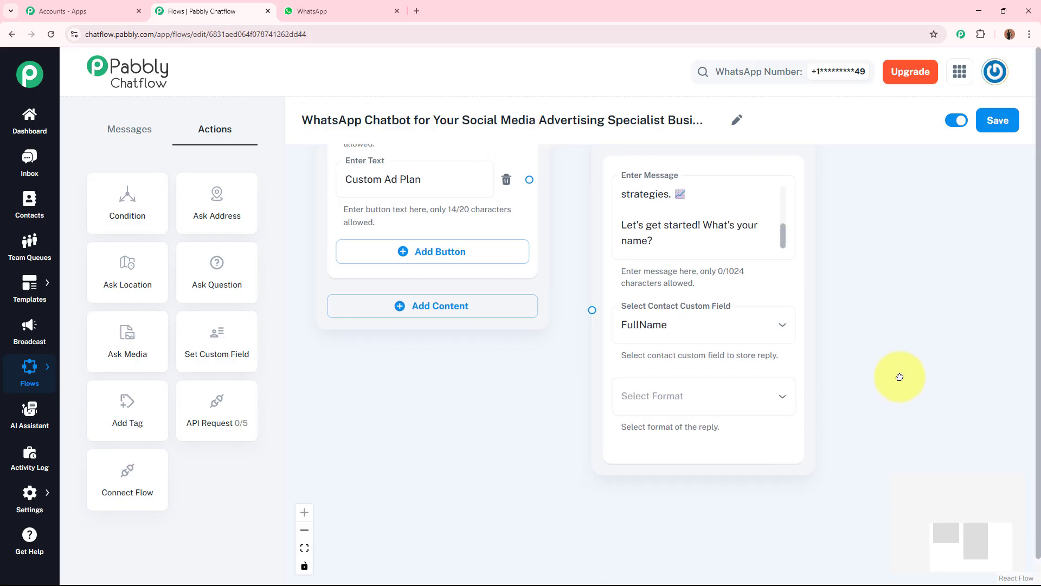
left_click(704, 411)
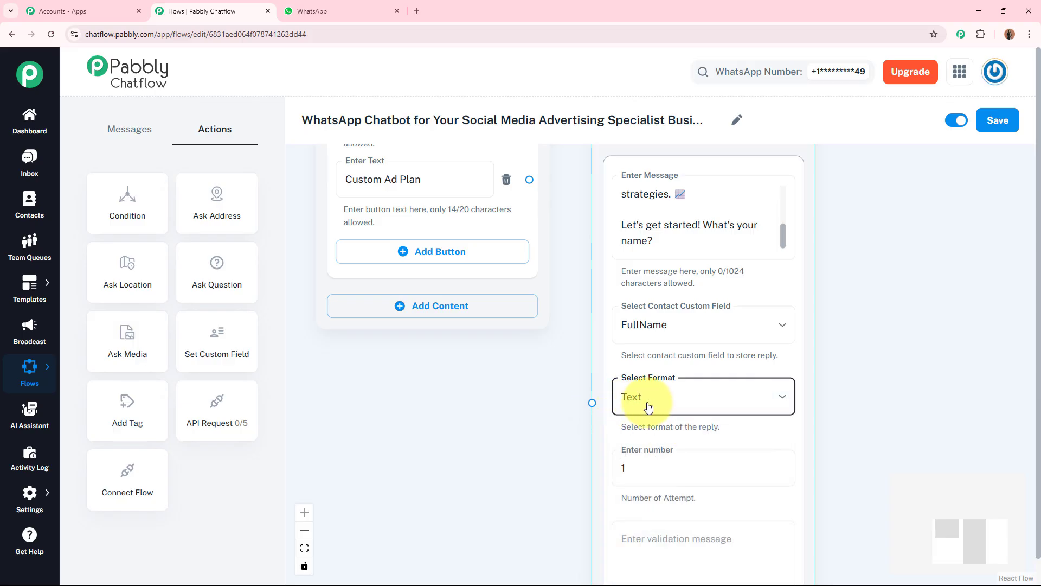
scroll(906, 354, "down", 3)
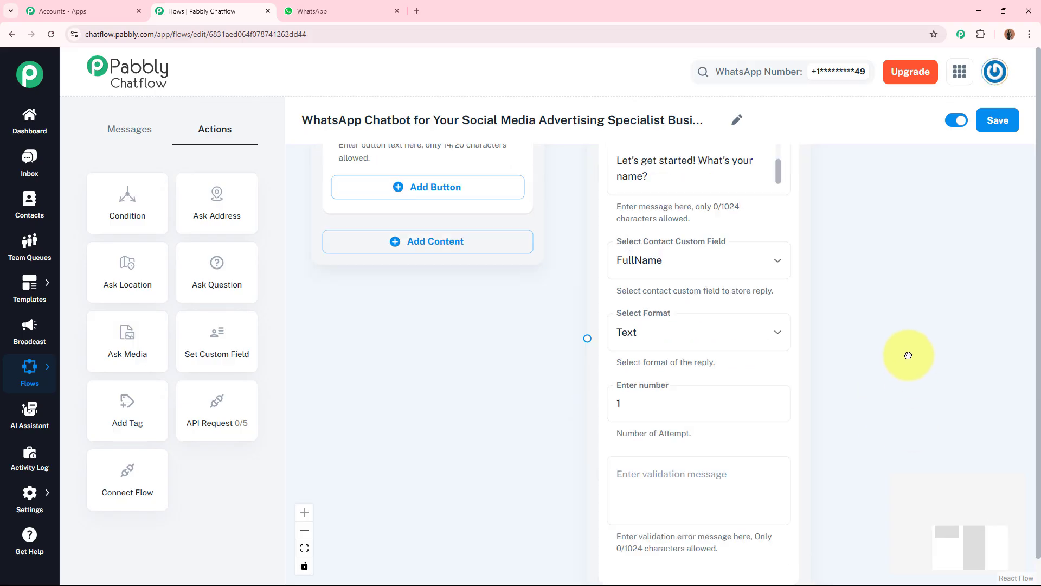
Step: Enter "Error" as the Question node's validation message
left_click(657, 396)
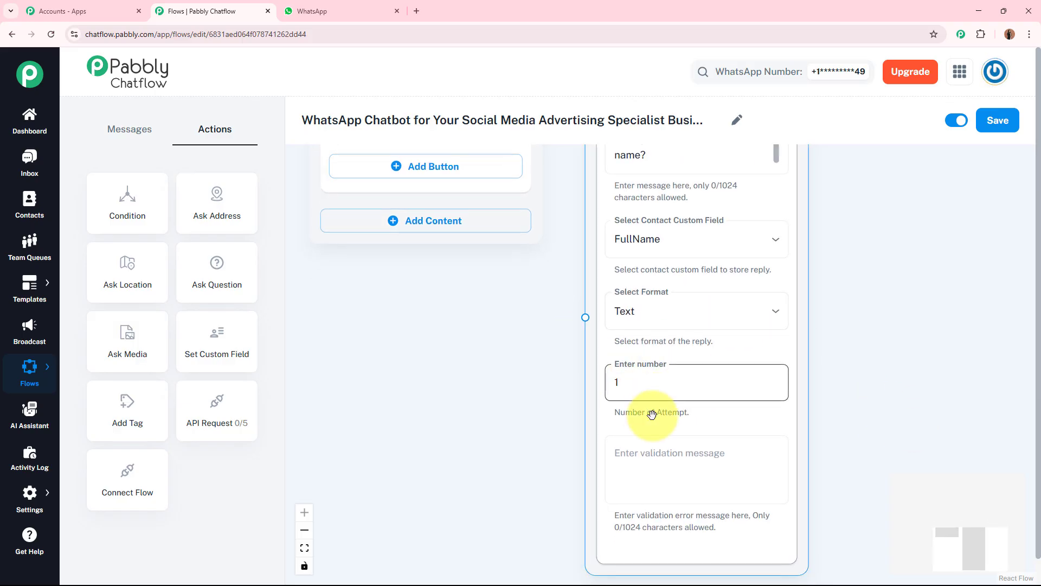
left_click(651, 456)
type("E")
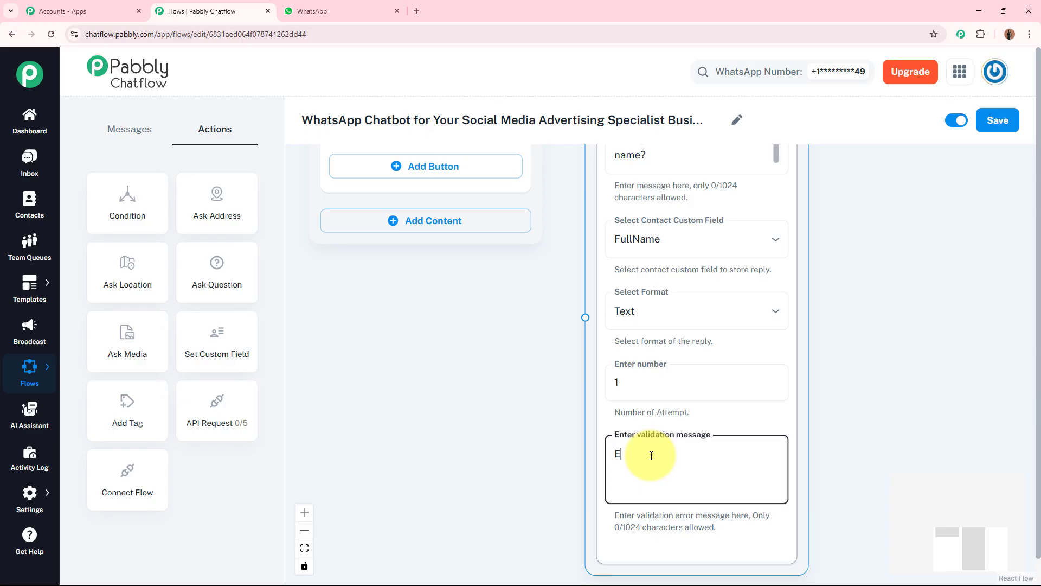
type("rror")
left_click(952, 417)
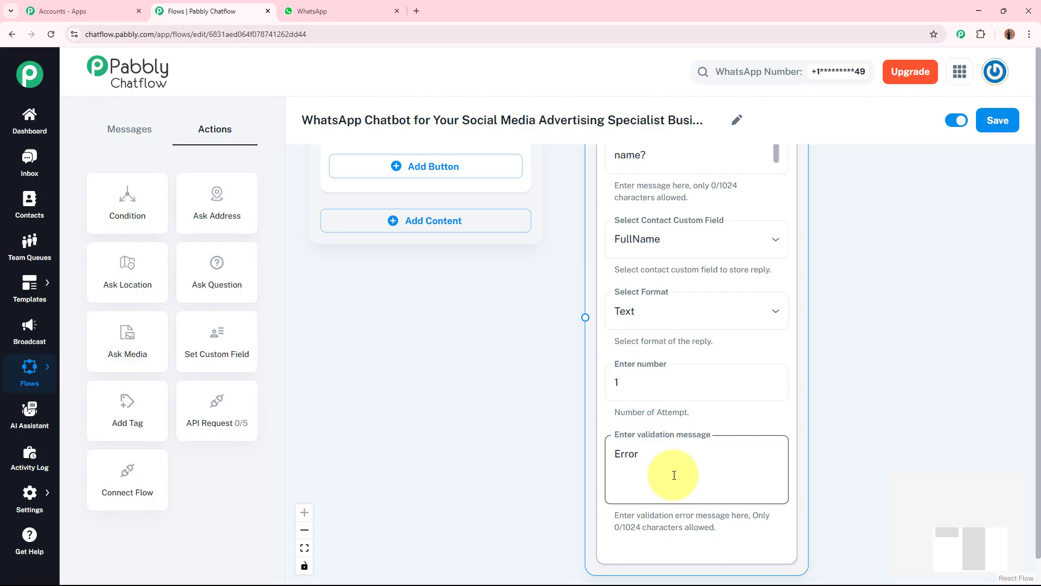
left_click(917, 345)
scroll(899, 349, "up", 3)
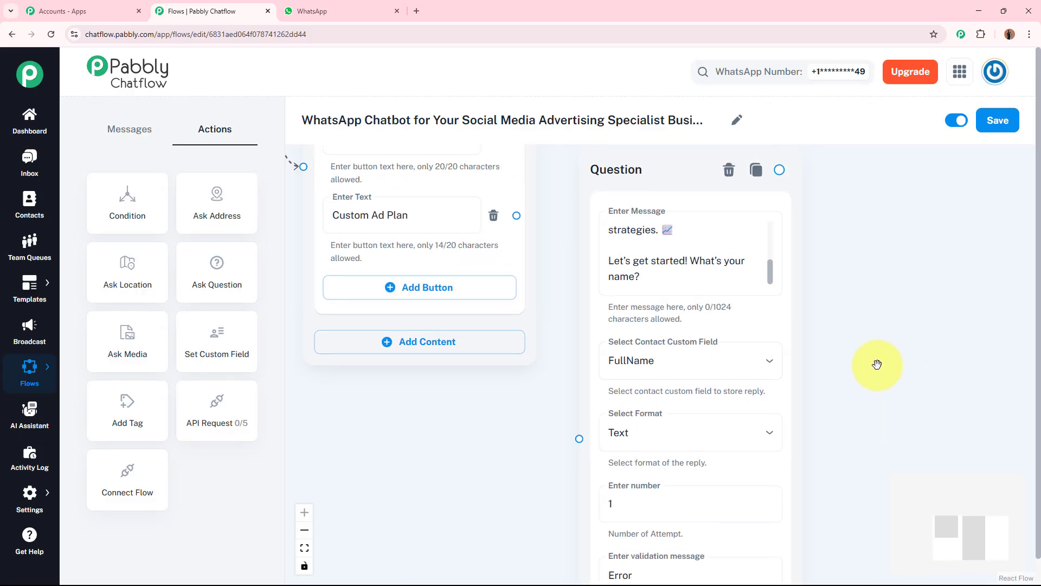
Step: Connect the welcome message node to the name Question node
left_click(352, 225)
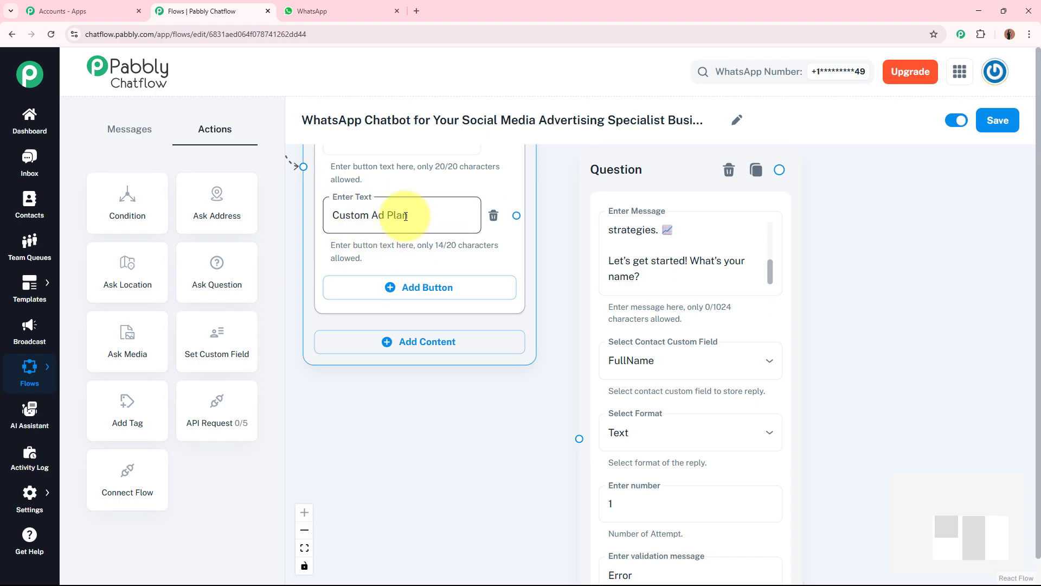
left_click_drag(516, 215, 580, 440)
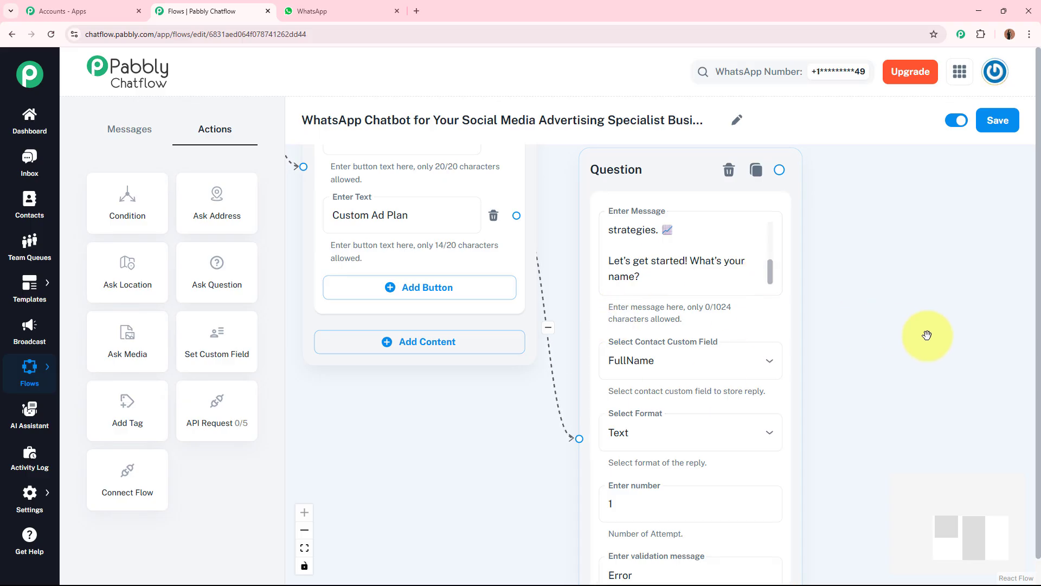
Step: Add a second Ask Question node and paste the message greeting $FullName and asking what type of business they run
left_click_drag(926, 334, 707, 325)
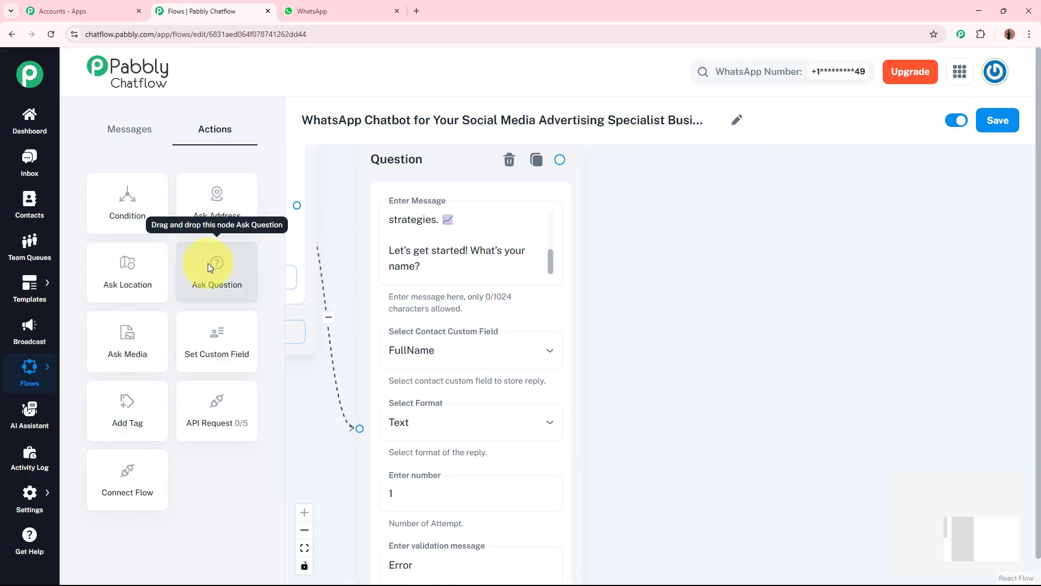
left_click_drag(207, 263, 688, 257)
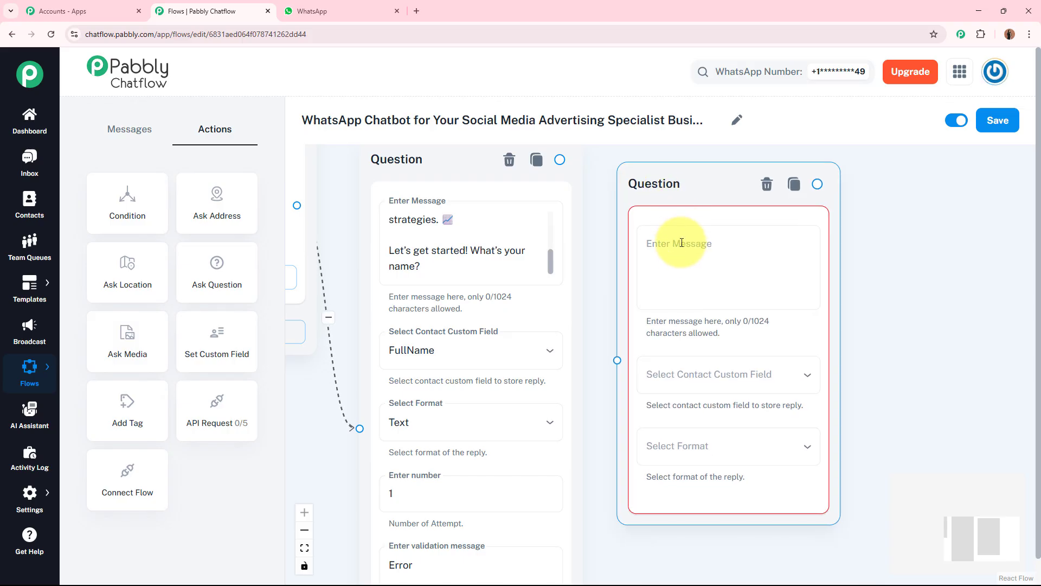
left_click(681, 243)
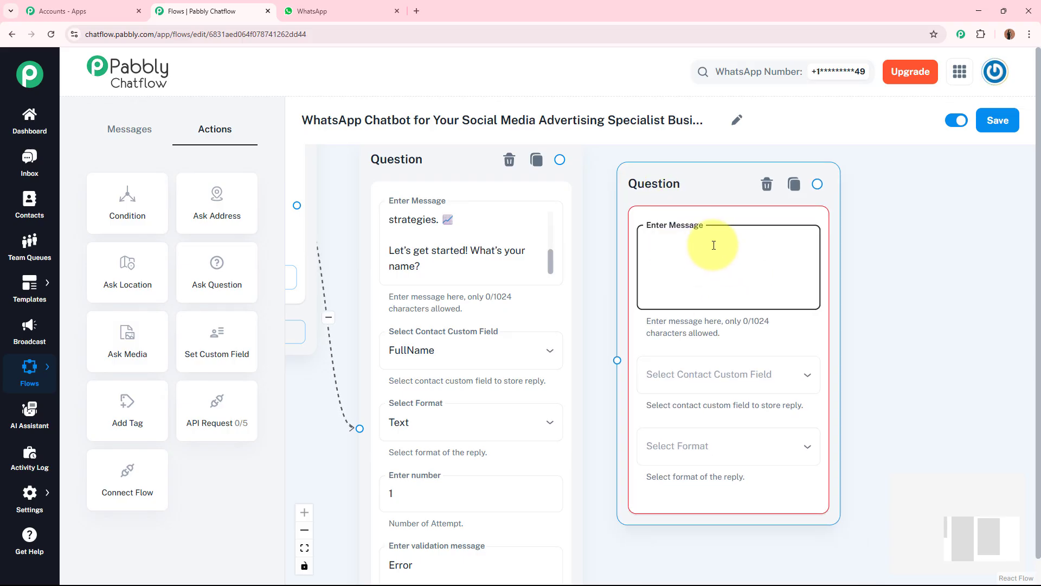
type("*Nice to meet you, $FullName!* 😊  📌 What type of business do you run? (For example: clothing store, real estate agency, online courses, salon, etc.)")
scroll(803, 255, "up", 3)
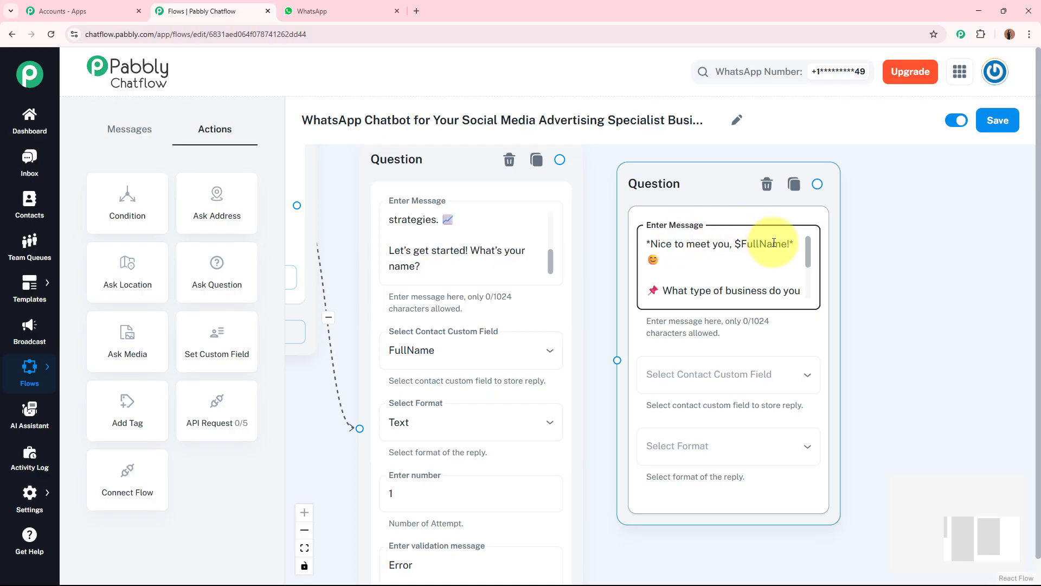
left_click(372, 246)
left_click(496, 277)
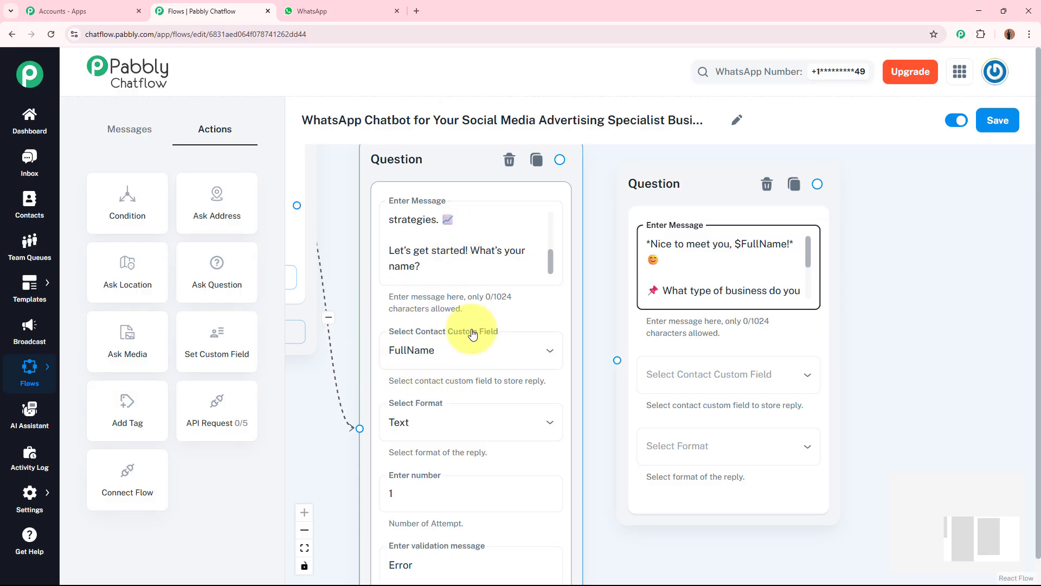
left_click(742, 245)
left_click(789, 245, "shift")
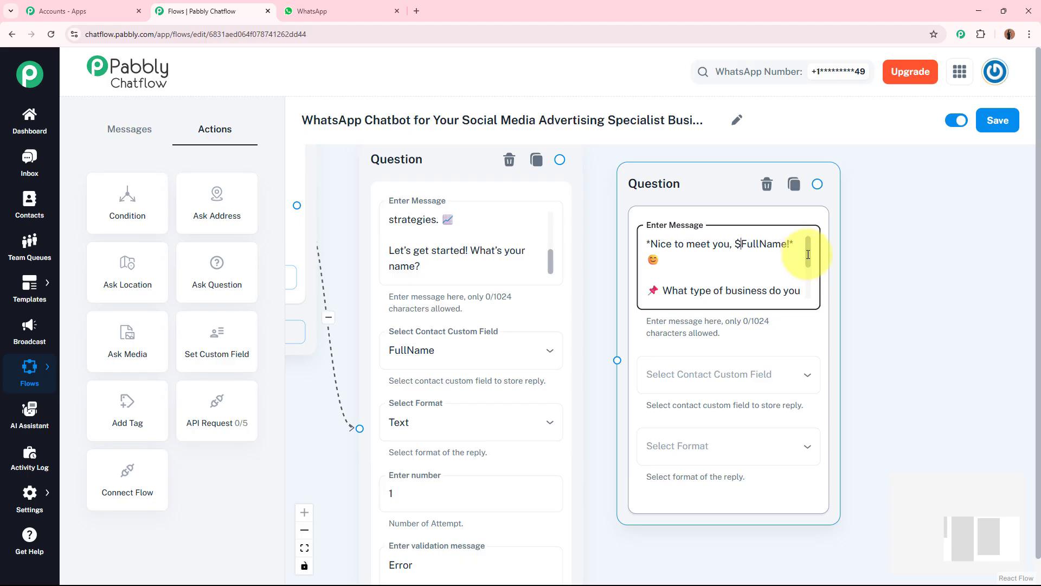
scroll(808, 259, "down", 2)
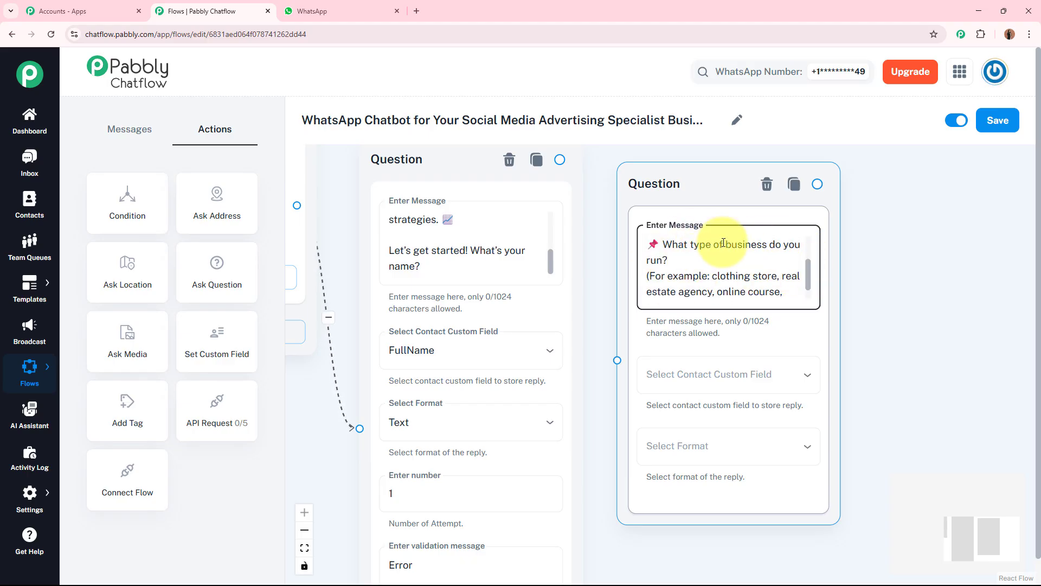
Step: Store the second Question node's reply in the BusinessType custom field and set the reply format to Text
left_click(739, 366)
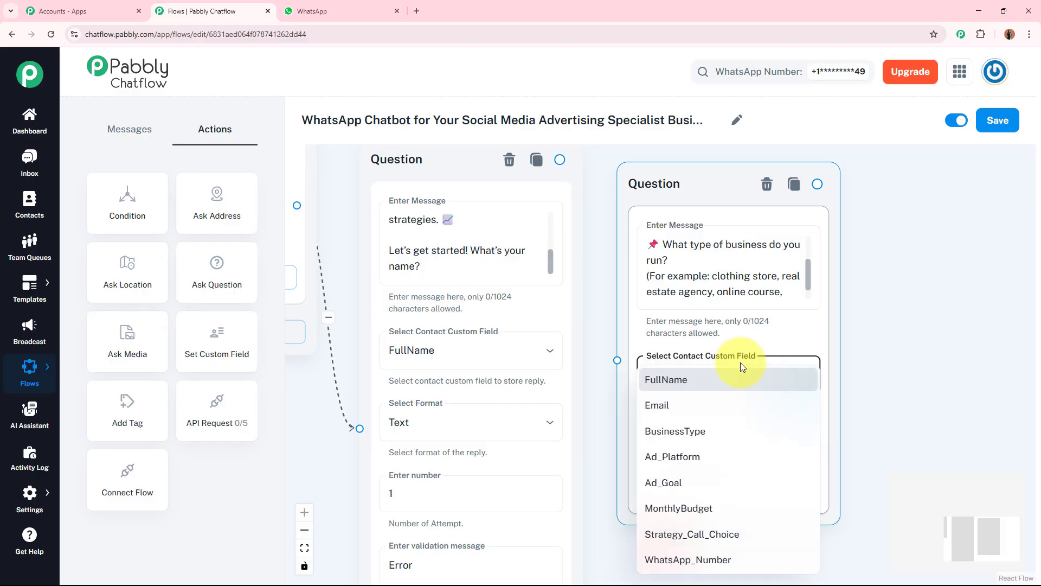
left_click(705, 431)
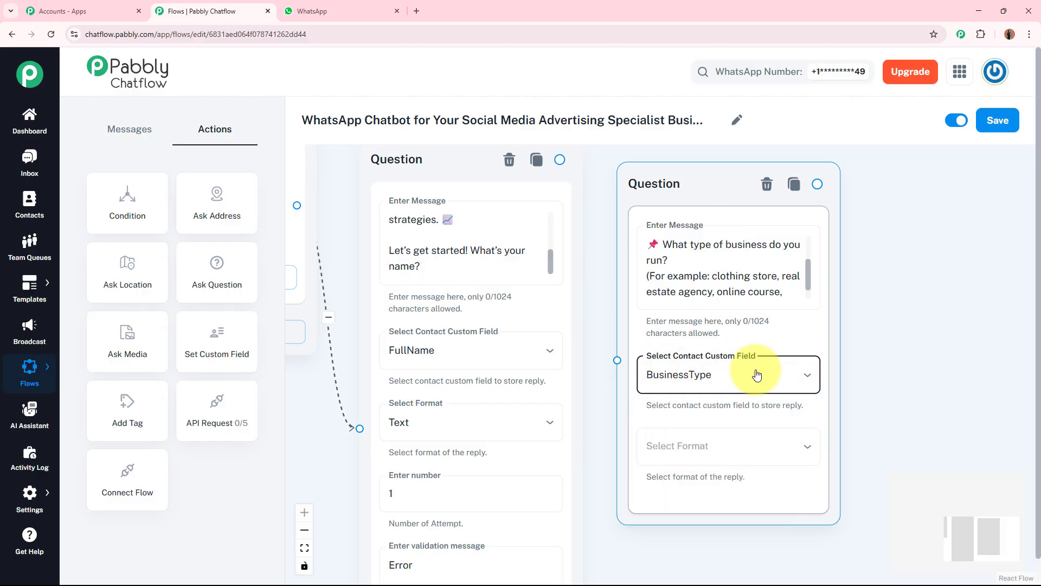
left_click(916, 414)
left_click_drag(916, 414, 890, 333)
left_click(710, 376)
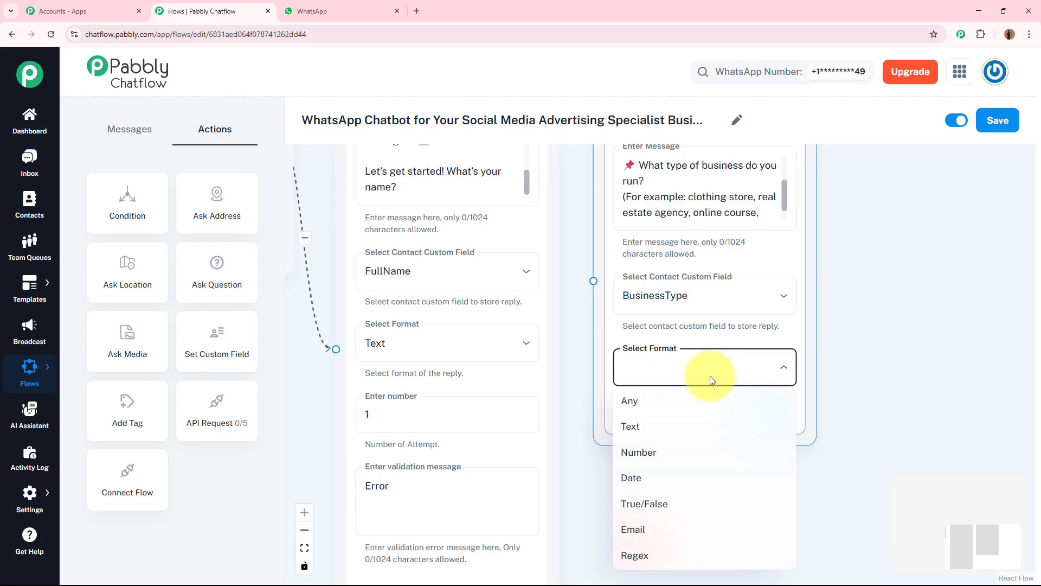
left_click(671, 431)
Step: Enter "Error" as the second Question node's validation message
left_click(649, 508)
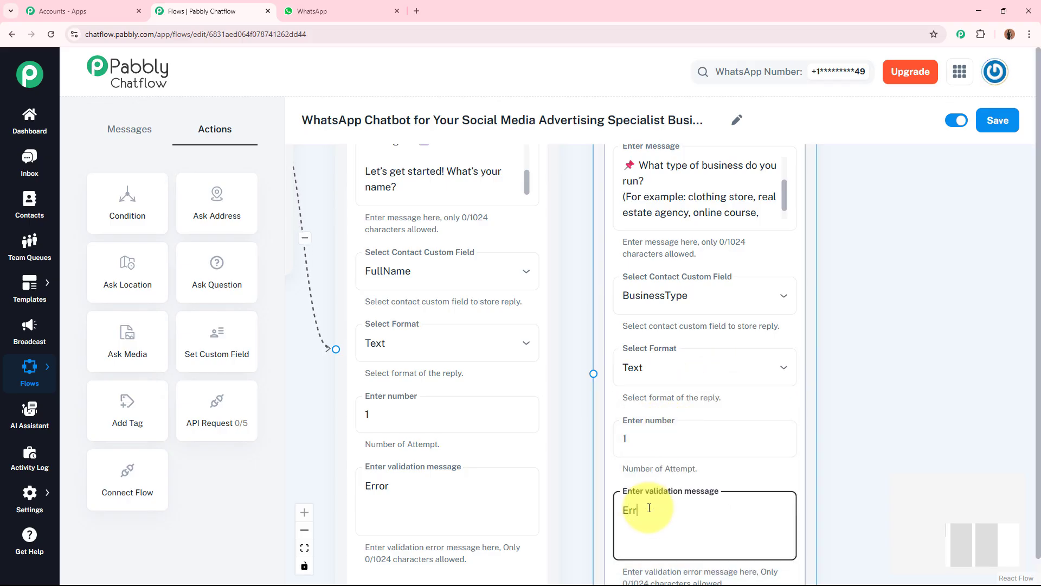
scroll(921, 300, "down", 3)
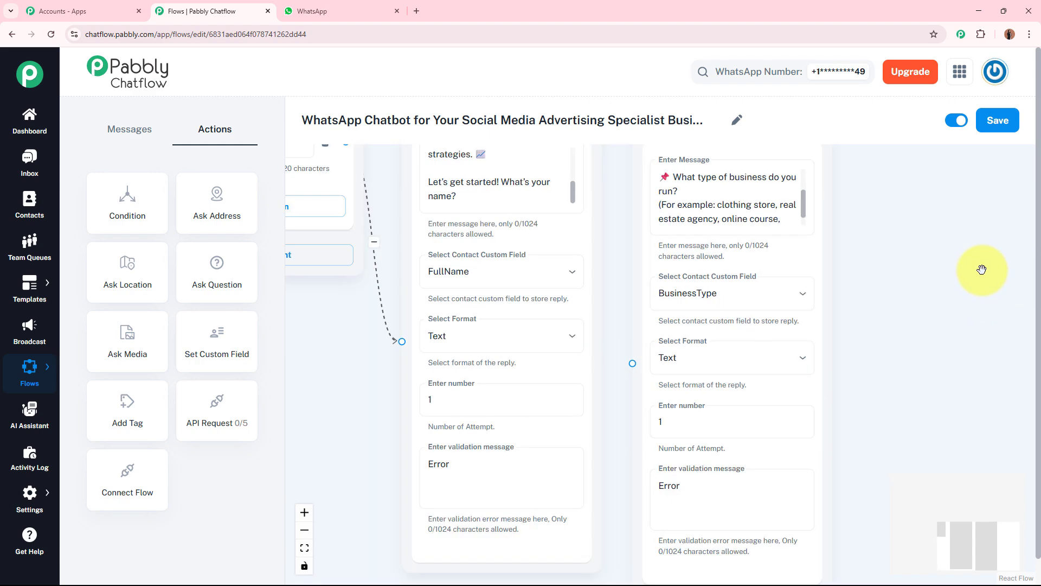
Step: Connect the name Question node to the business type Question node
left_click_drag(640, 163, 679, 374)
left_click_drag(711, 180, 703, 176)
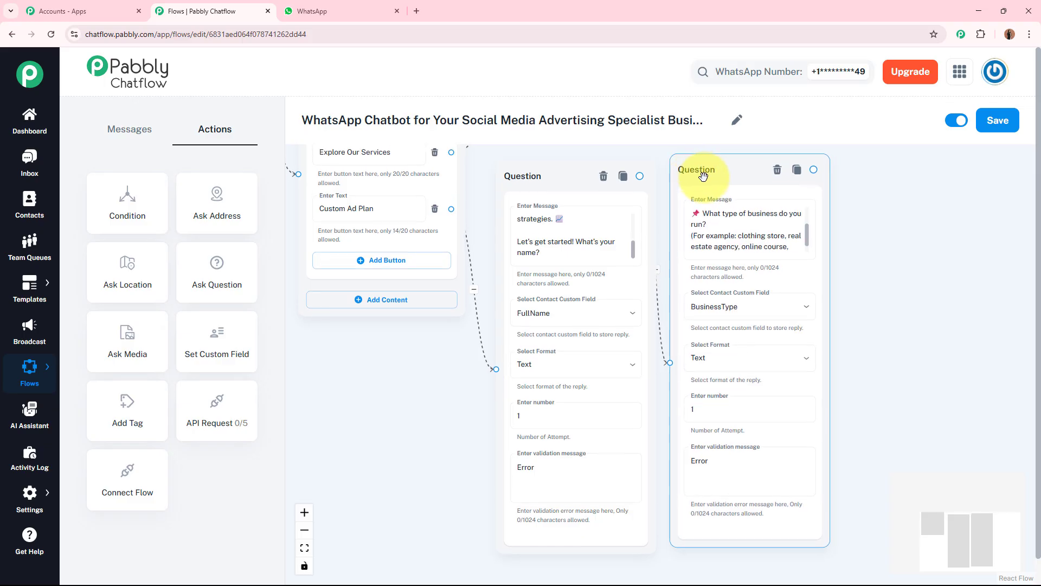
left_click_drag(871, 242, 858, 237)
scroll(857, 238, "up", 3)
scroll(673, 165, "down", 3)
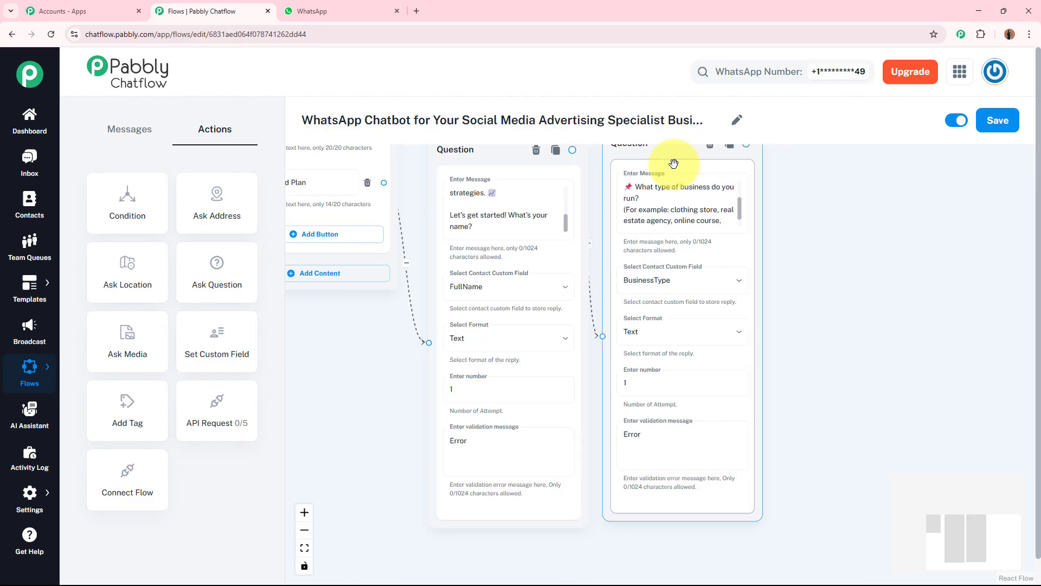
left_click_drag(674, 164, 651, 223)
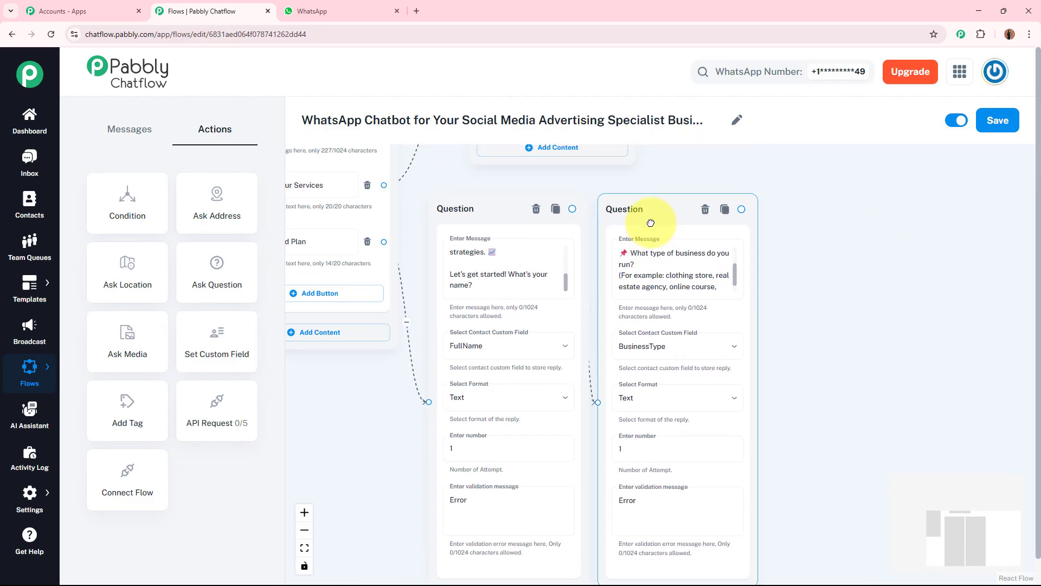
left_click_drag(895, 288, 799, 241)
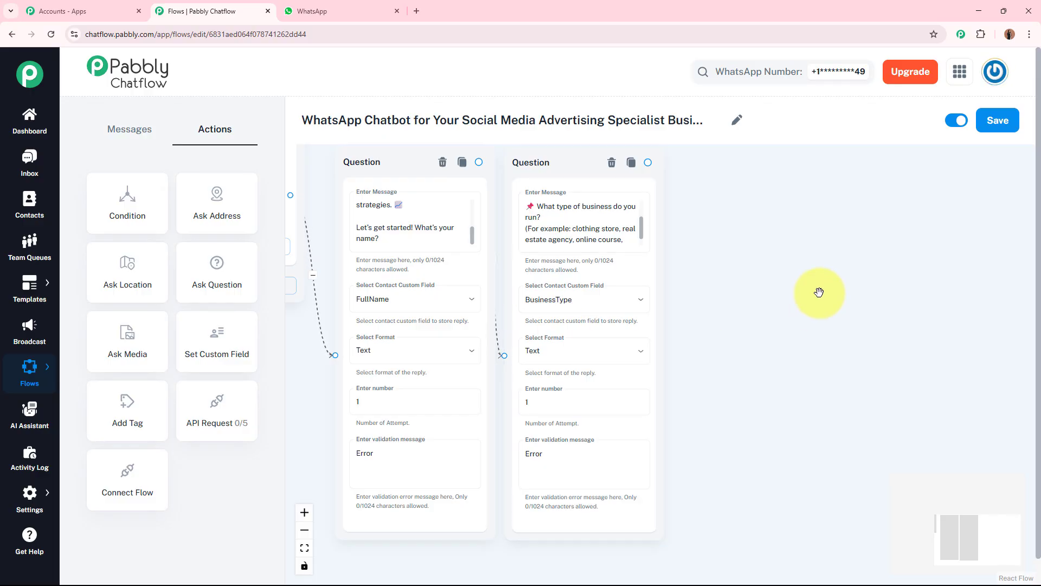
Step: Review the messages of the ad platform and monthly budget Question nodes along the flow
scroll(550, 442, "down", 3)
scroll(628, 474, "up", 3)
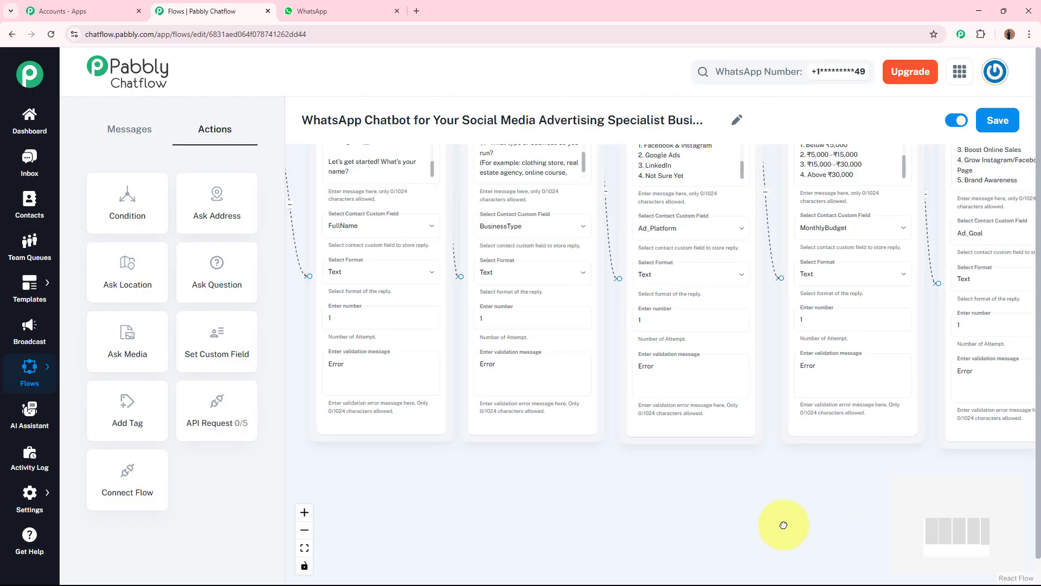
left_click_drag(784, 525, 591, 583)
scroll(749, 505, "up", 2)
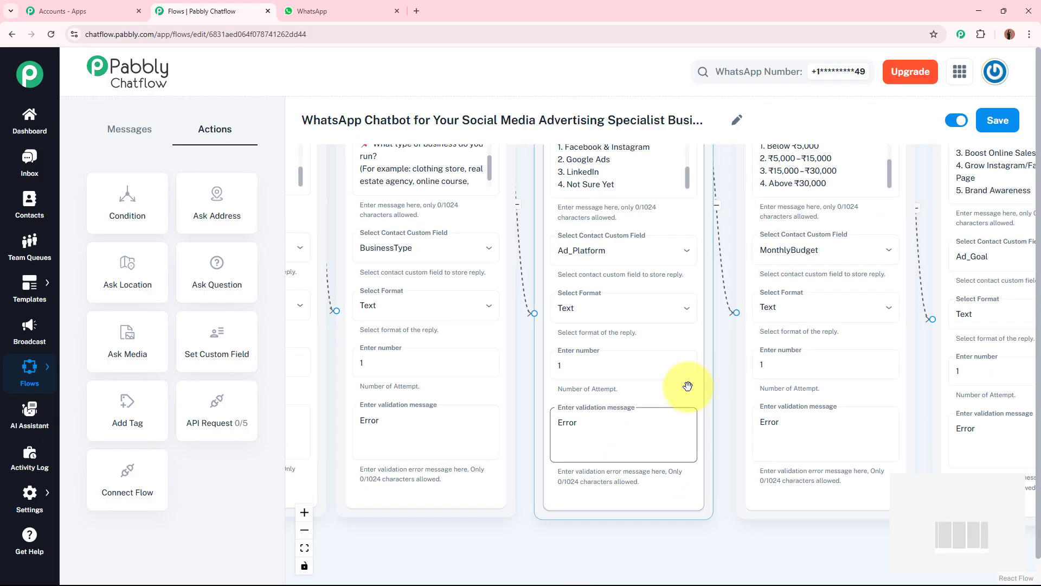
left_click_drag(723, 365, 720, 400)
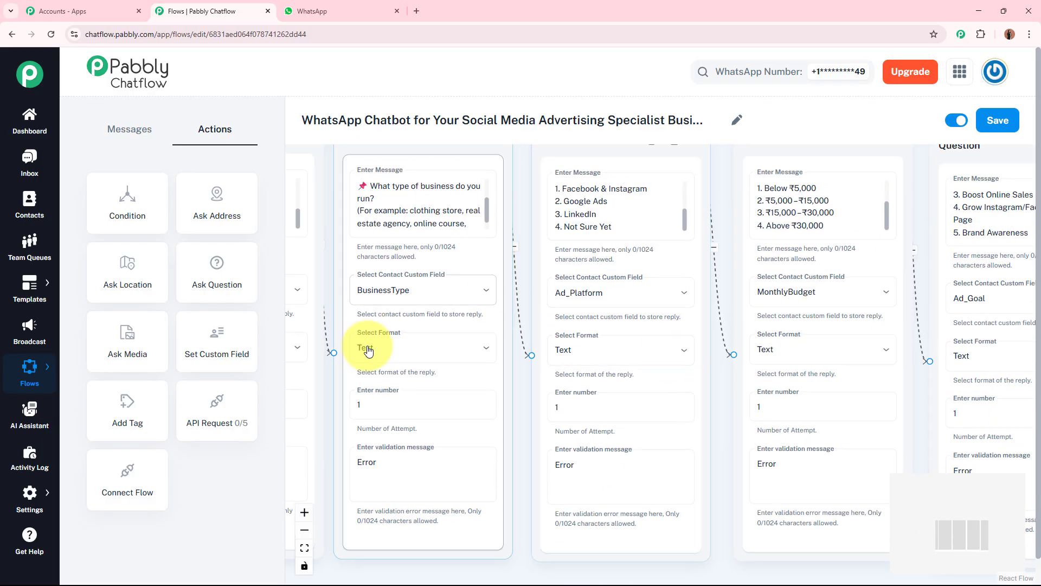
left_click(684, 226)
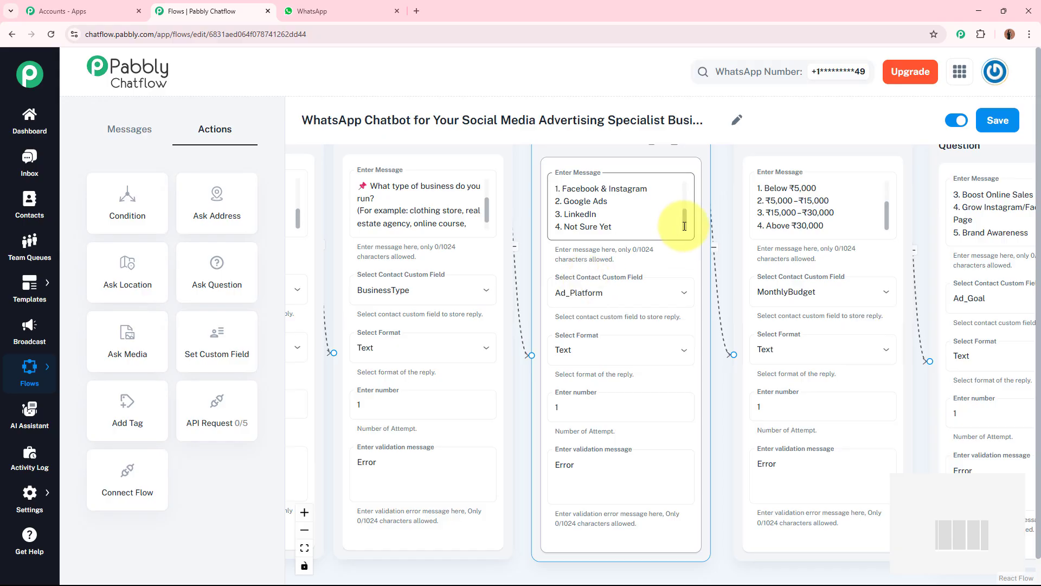
mouse_move(686, 224)
left_mouse_down()
mouse_move(684, 196)
mouse_move(679, 228)
left_mouse_up()
left_click_drag(922, 178, 681, 237)
left_click(699, 240)
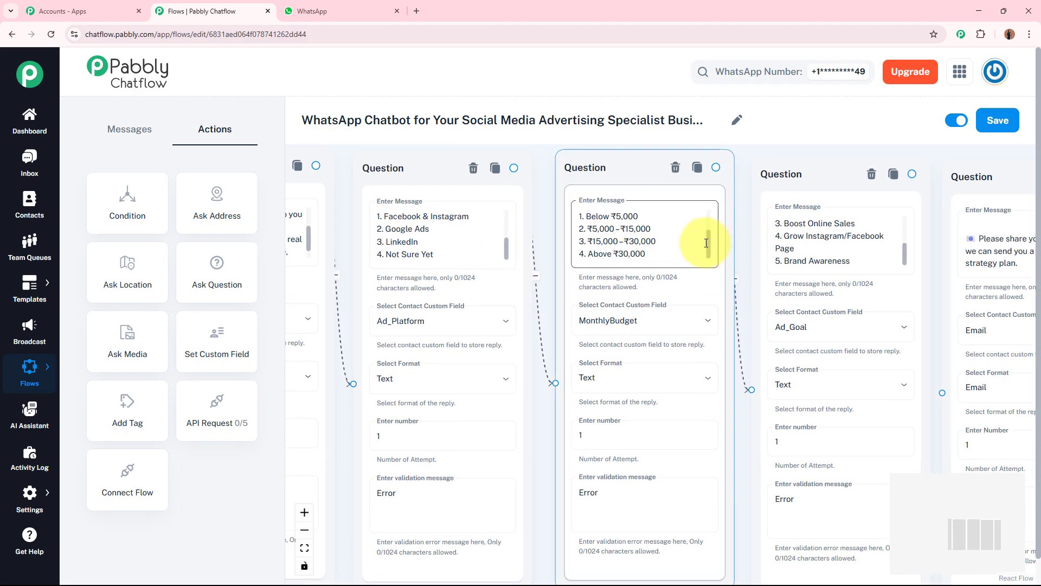
left_click_drag(710, 209, 708, 245)
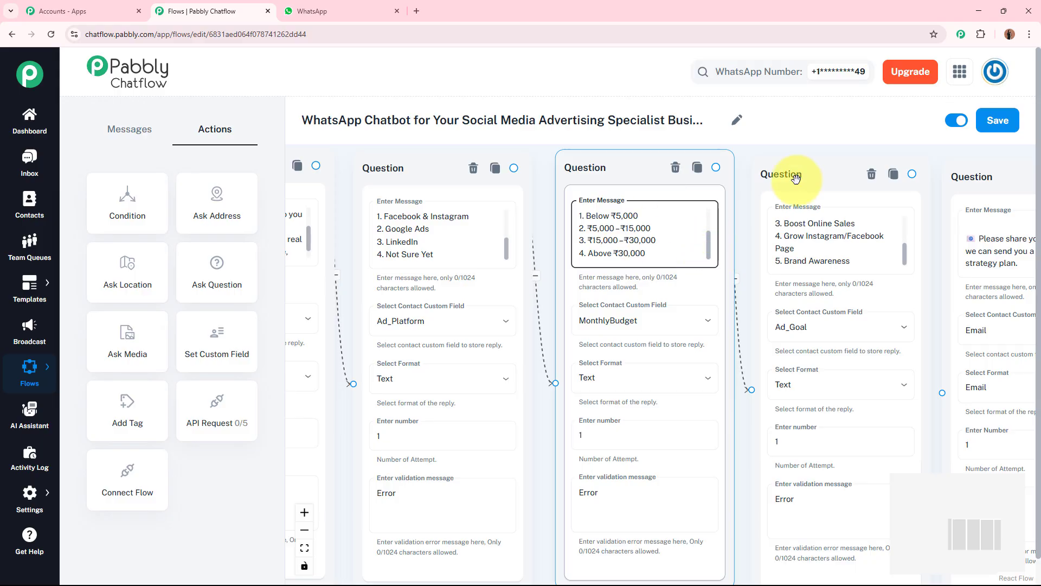
Step: Review the messages of the ad goal, email and strategy call choice Question nodes at the end of the flow
left_click_drag(818, 146, 609, 157)
left_click(701, 244)
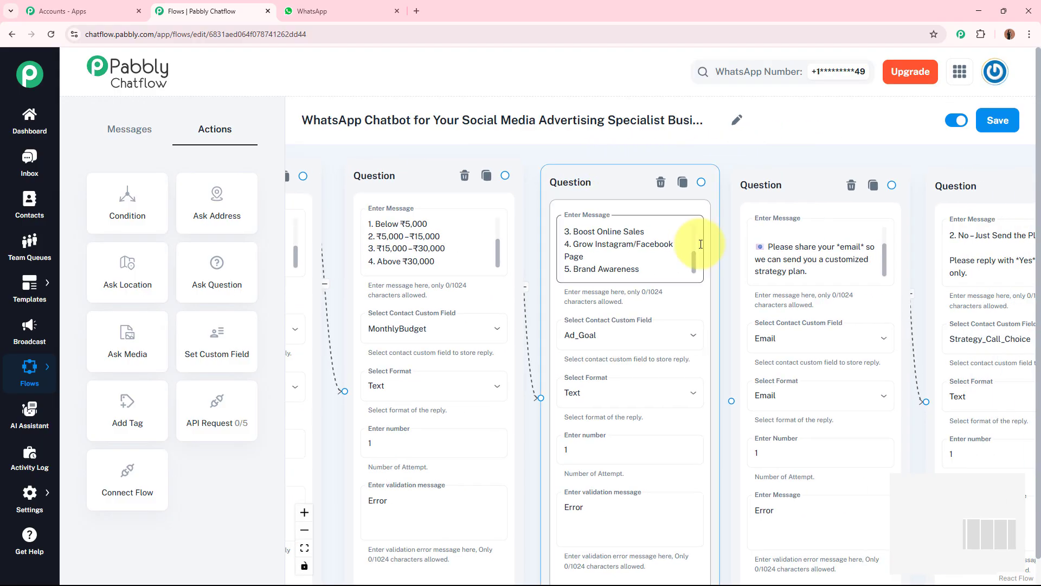
mouse_move(693, 258)
left_mouse_down()
mouse_move(694, 225)
mouse_move(695, 262)
left_mouse_up()
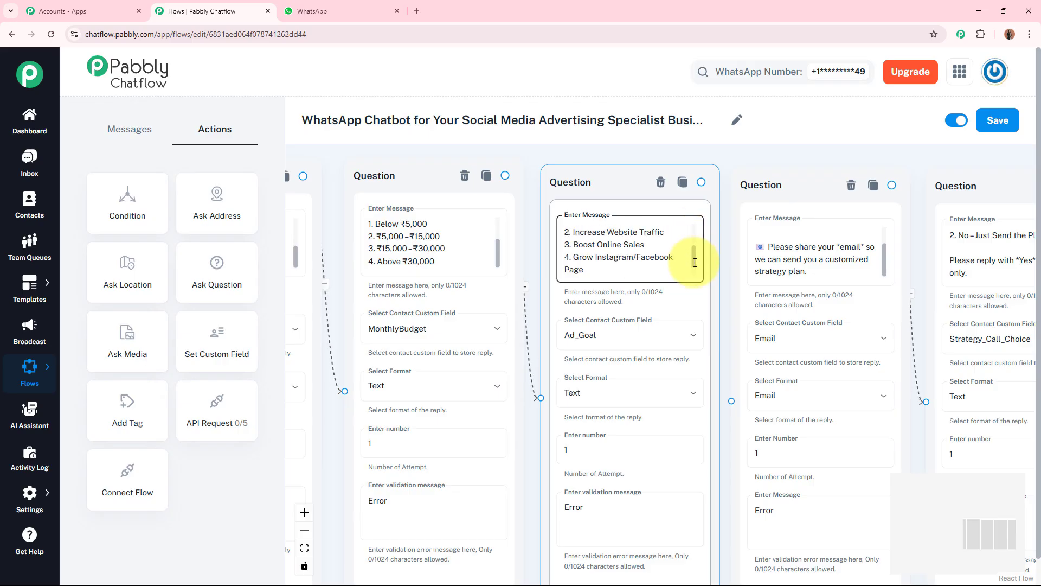
left_click_drag(834, 154, 622, 151)
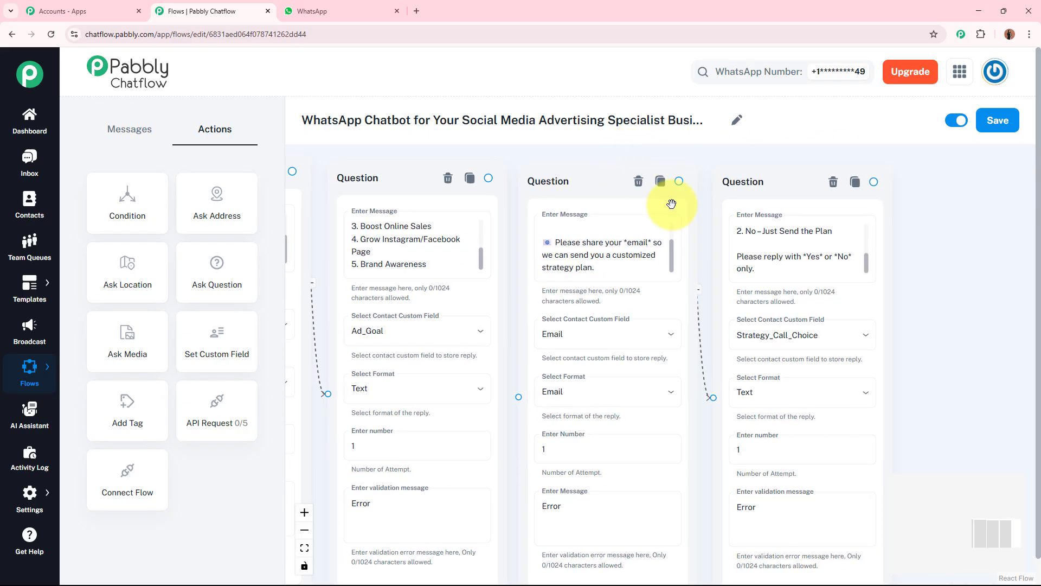
mouse_move(671, 256)
left_mouse_down()
mouse_move(673, 230)
mouse_move(674, 261)
left_mouse_up()
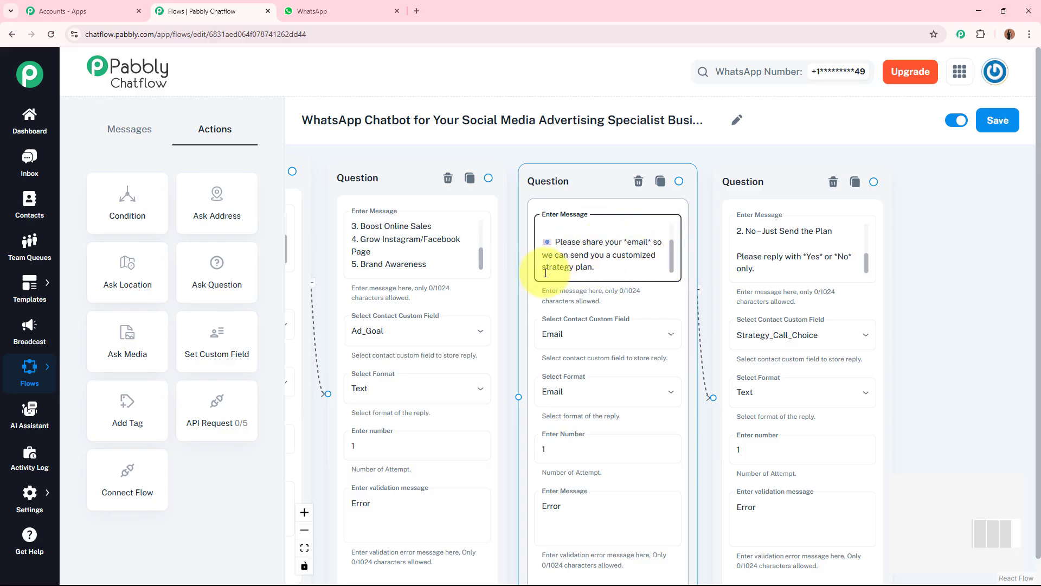
left_click_drag(934, 242, 832, 242)
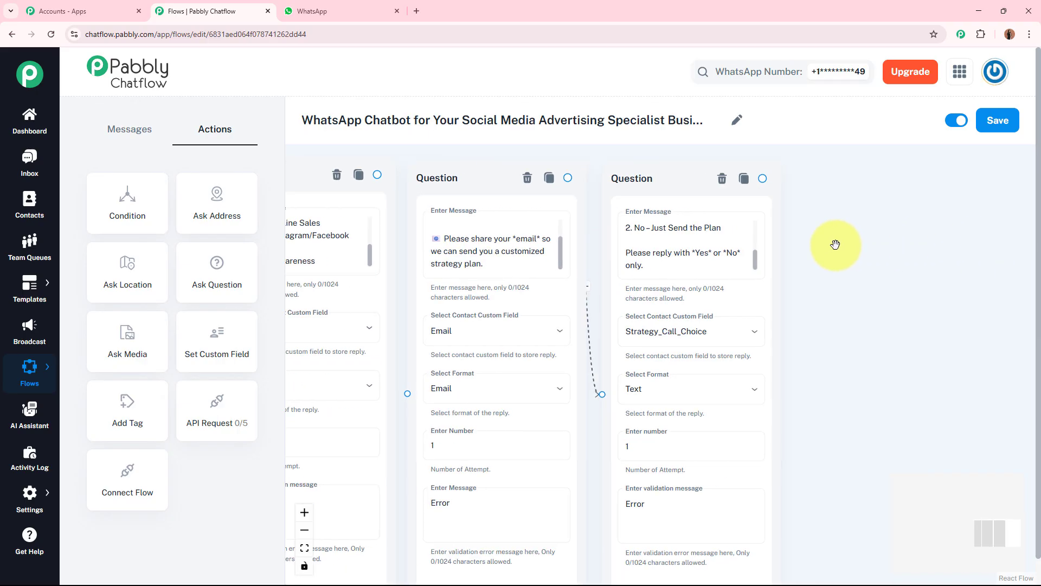
left_click(757, 250)
scroll(697, 217, "up", 5)
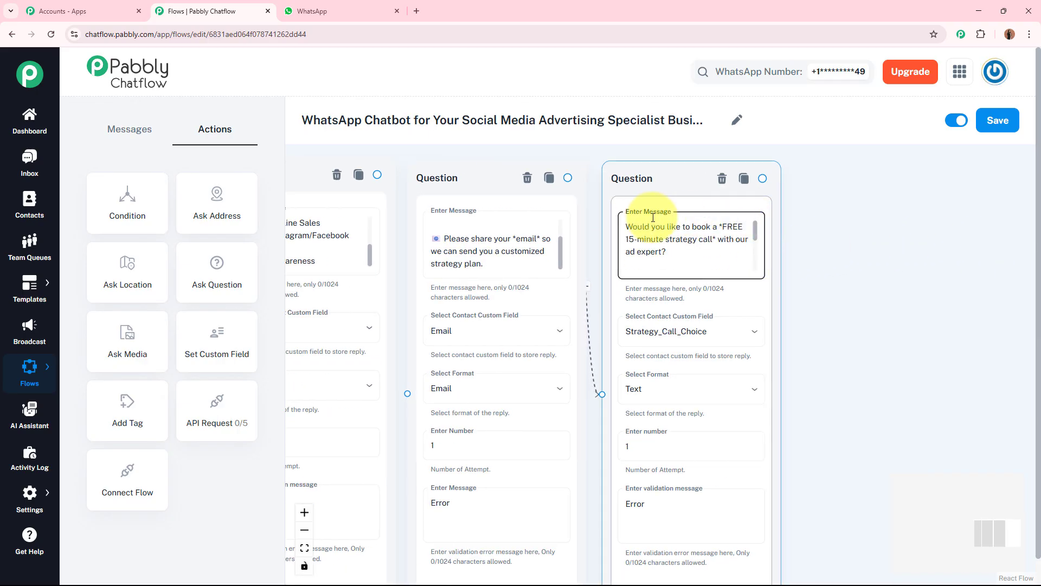
scroll(644, 206, "up", 2)
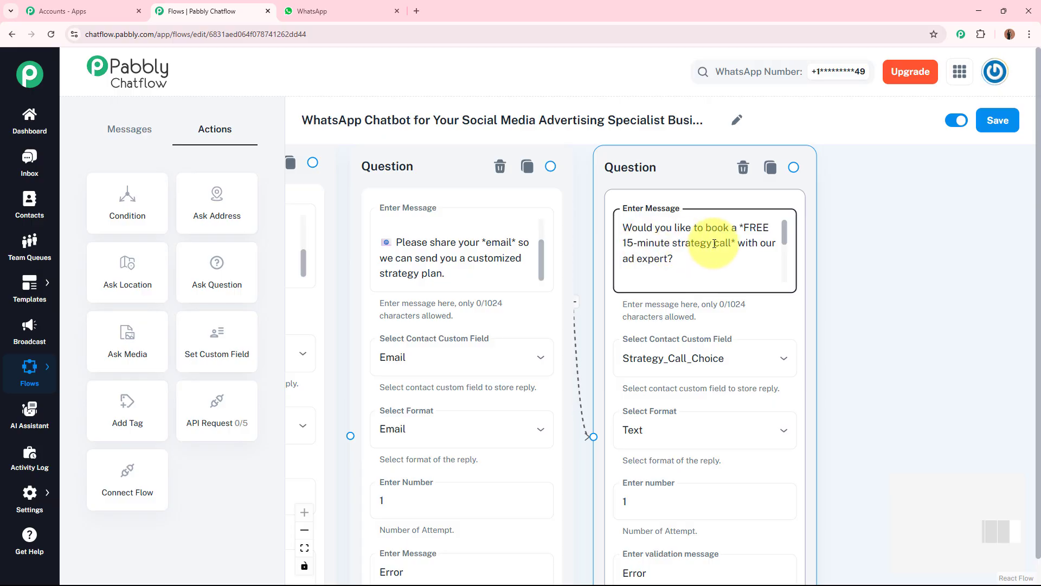
left_click_drag(784, 236, 780, 273)
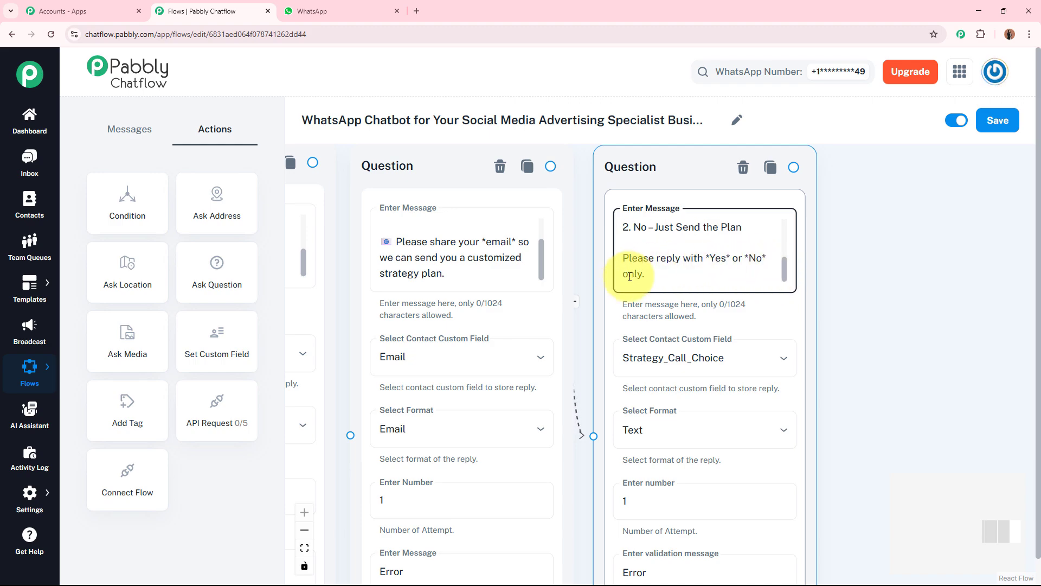
left_click(886, 302)
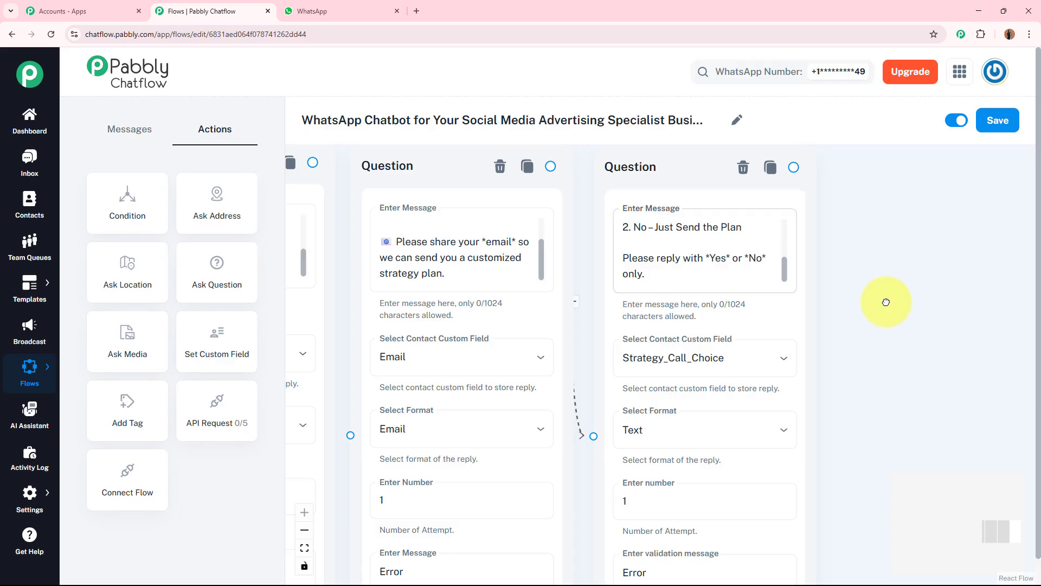
left_click_drag(909, 293, 778, 302)
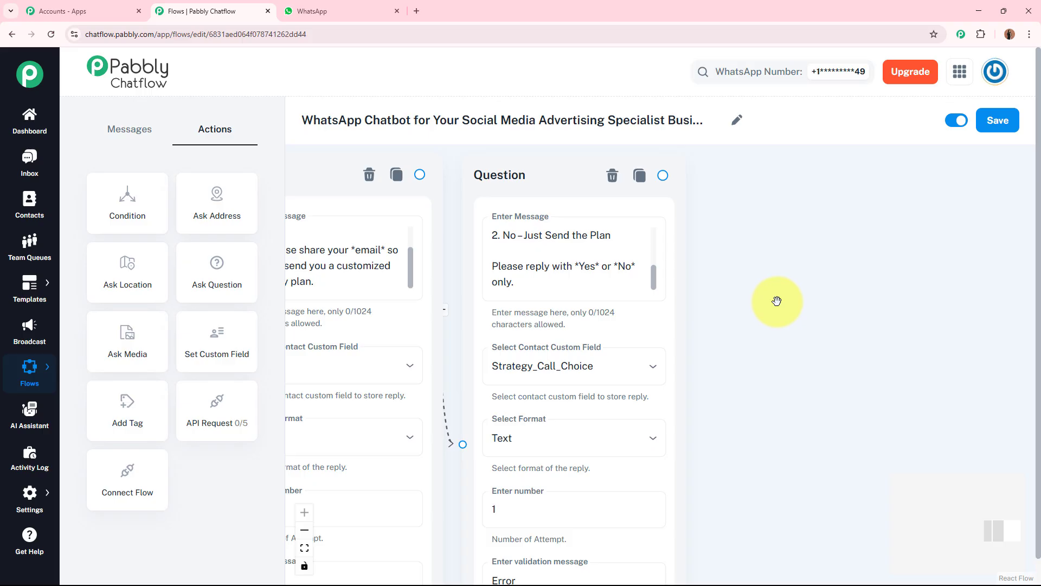
scroll(782, 256, "down", 3)
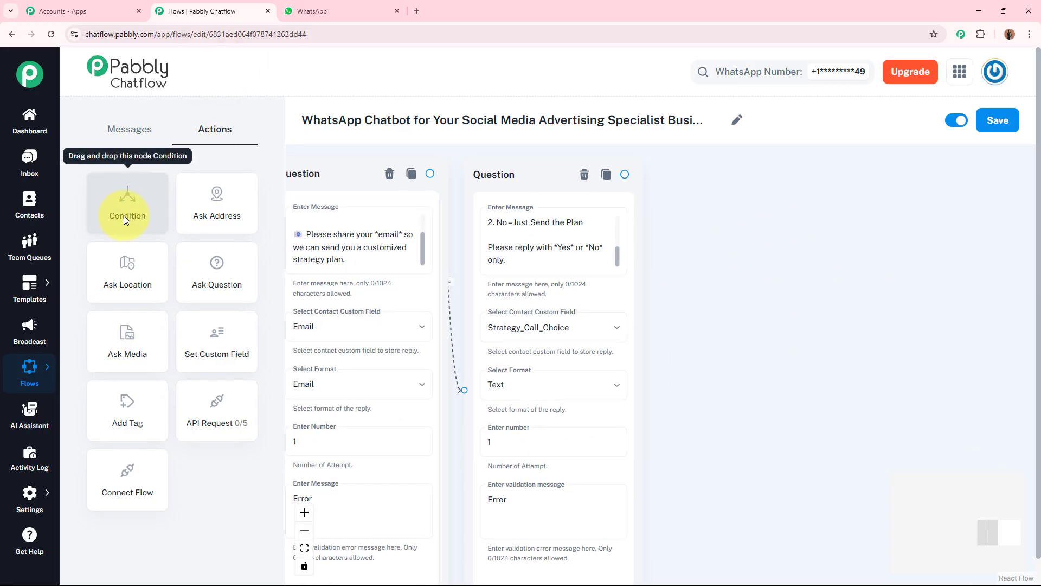
Step: Add a Condition node after the strategy call choice Question node and connect the question to it
left_click_drag(122, 207, 725, 216)
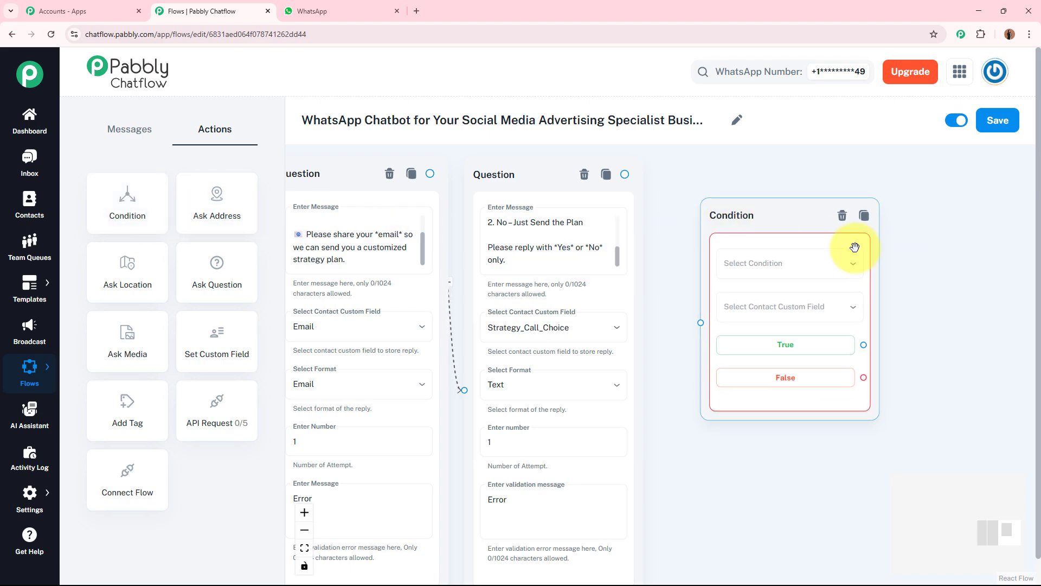
left_click(618, 173)
left_click_drag(622, 174, 701, 323)
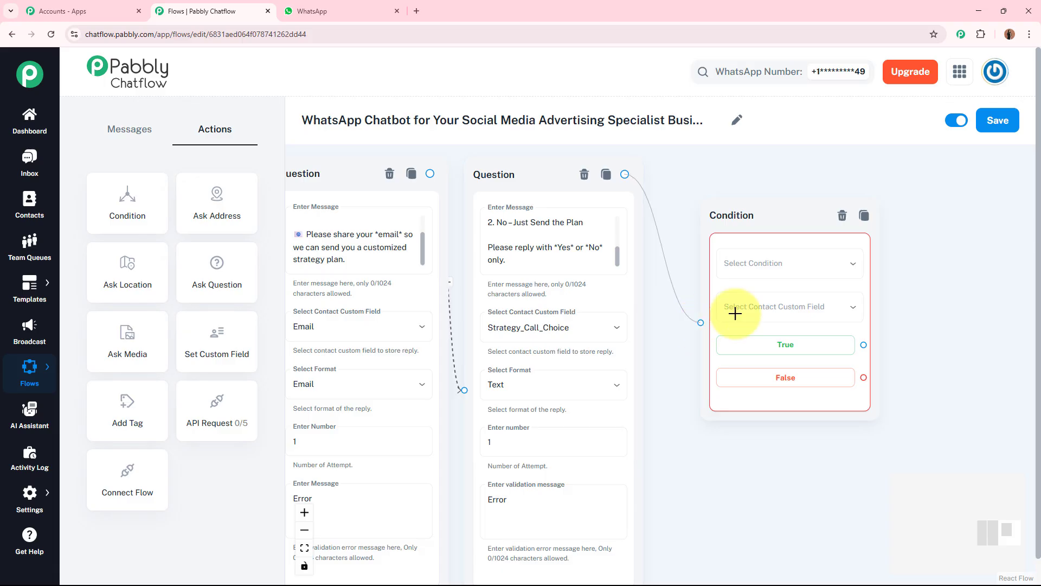
Step: Set the condition to Equal on the Strategy_Call_Choice field with the attribute value Yes
scroll(889, 293, "up", 2)
left_click(867, 267)
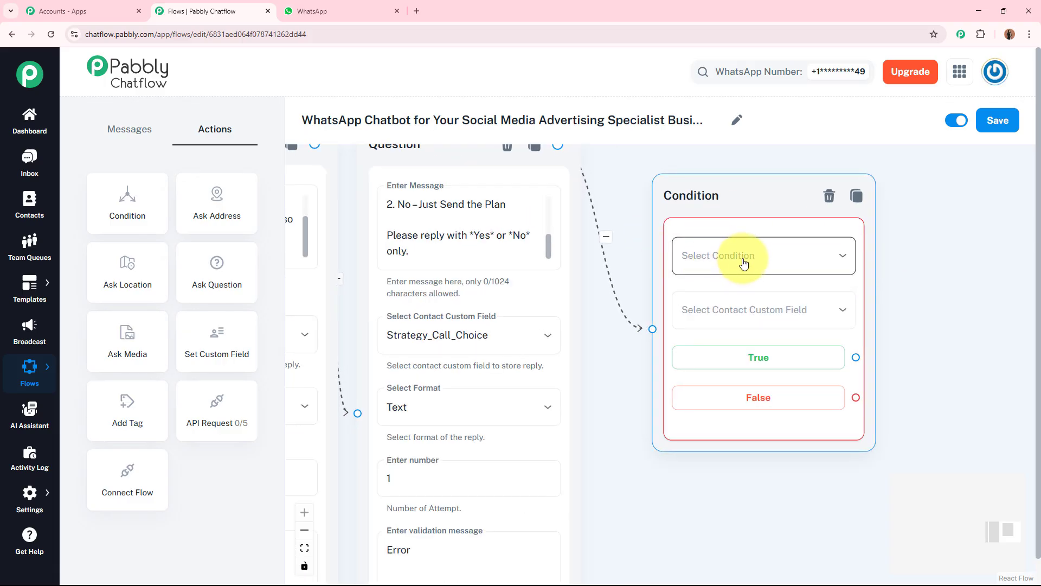
left_click(743, 264)
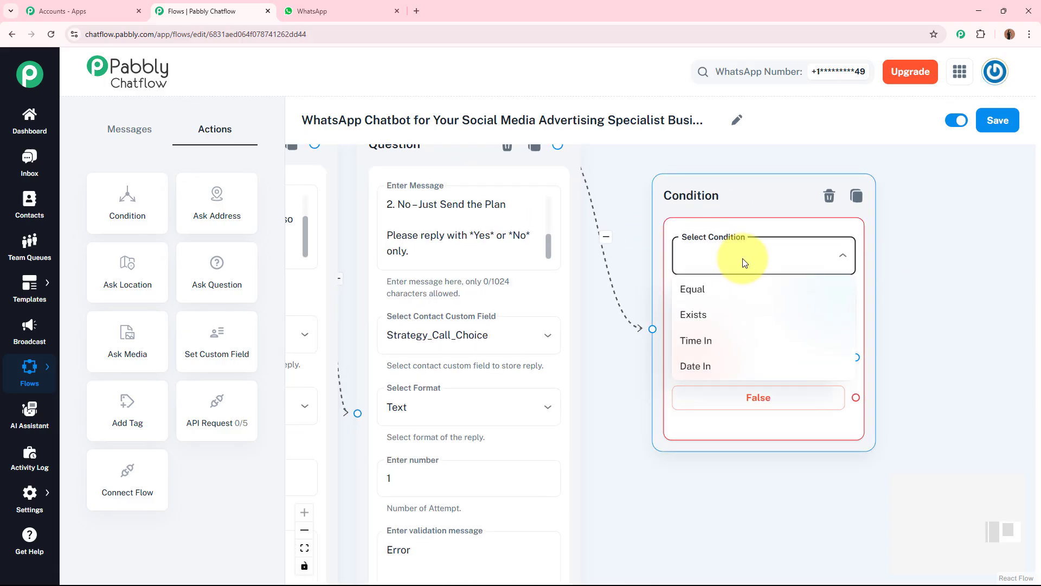
left_click(724, 293)
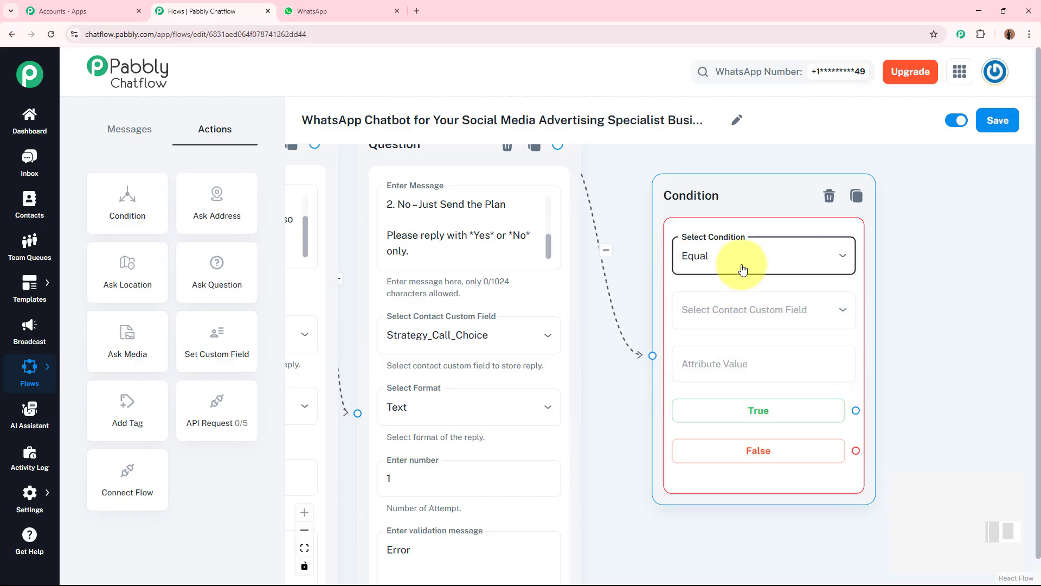
left_click(745, 309)
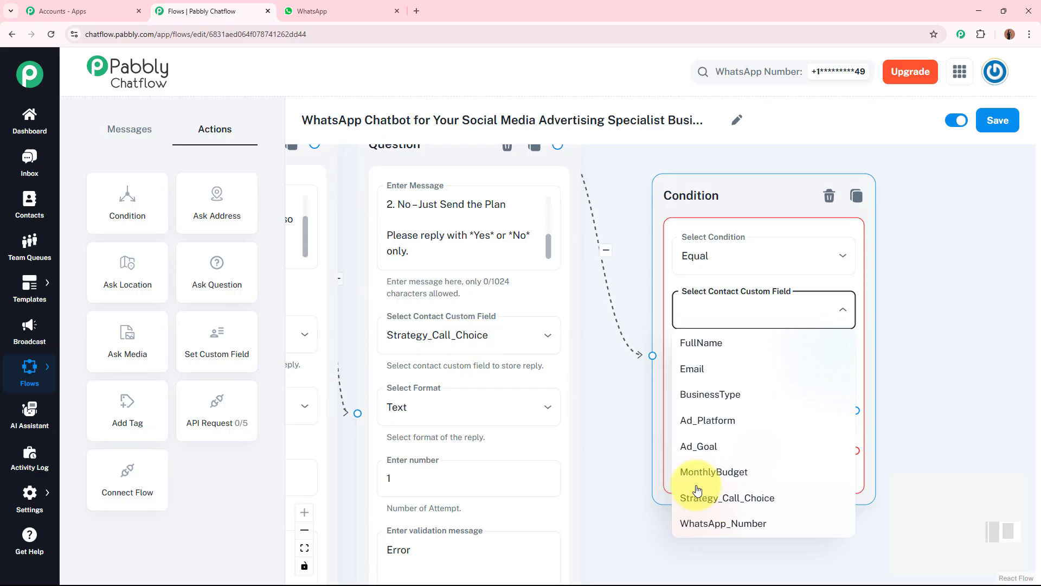
left_click(711, 498)
left_click(743, 369)
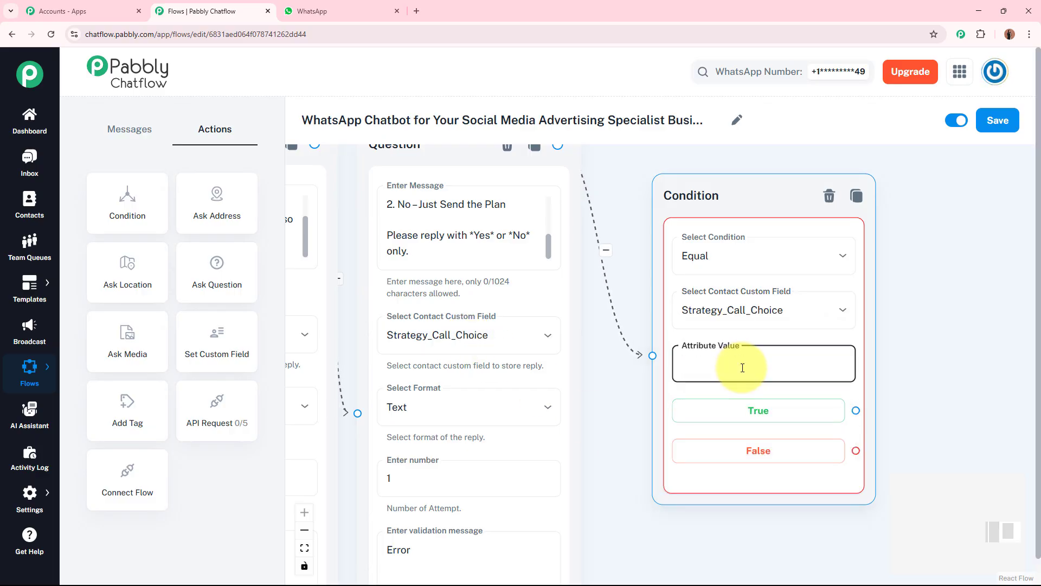
type("Yes")
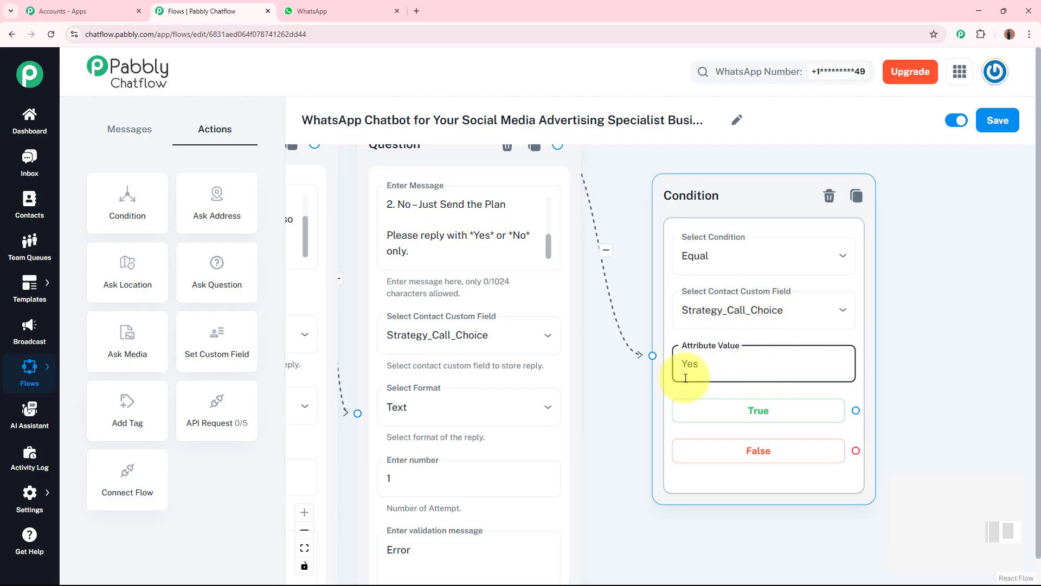
left_click(708, 369)
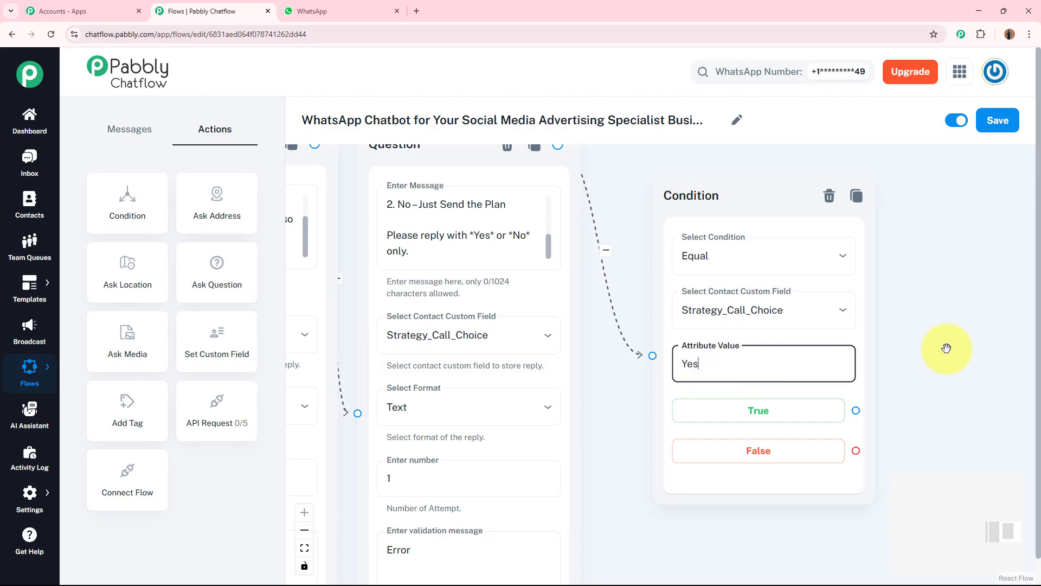
Step: Attach a new Text + Button message to the True branch and paste the strategy call confirmation summary into it
left_click(926, 349)
left_click_drag(925, 349, 753, 332)
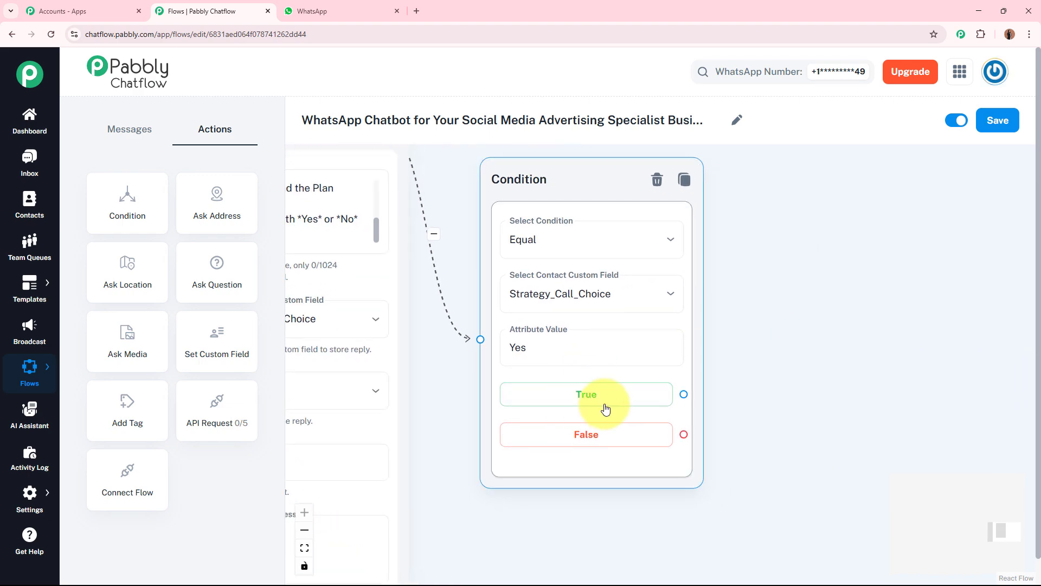
left_click_drag(686, 394, 837, 196)
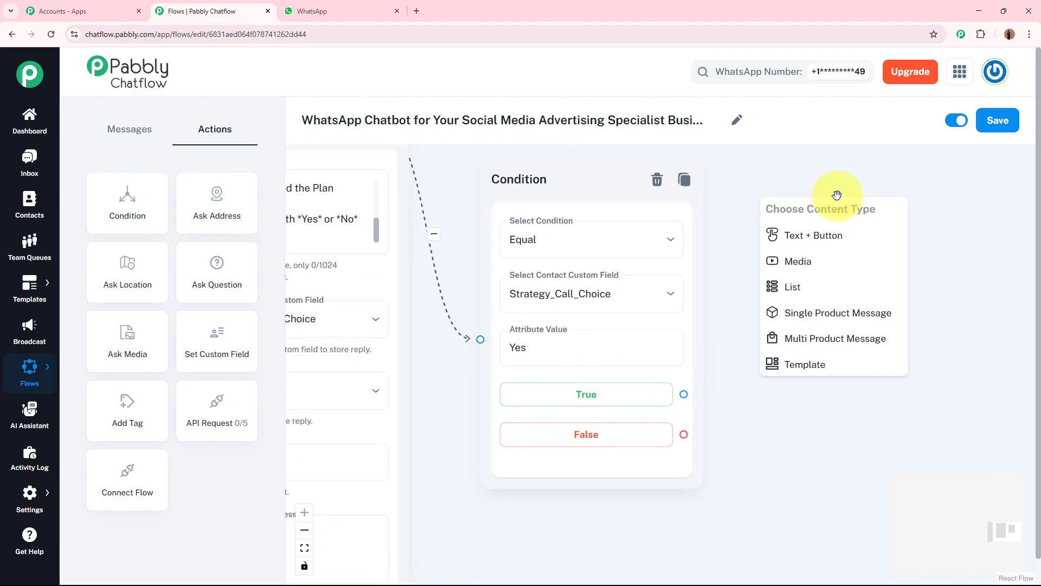
left_click(830, 242)
left_click(459, 342)
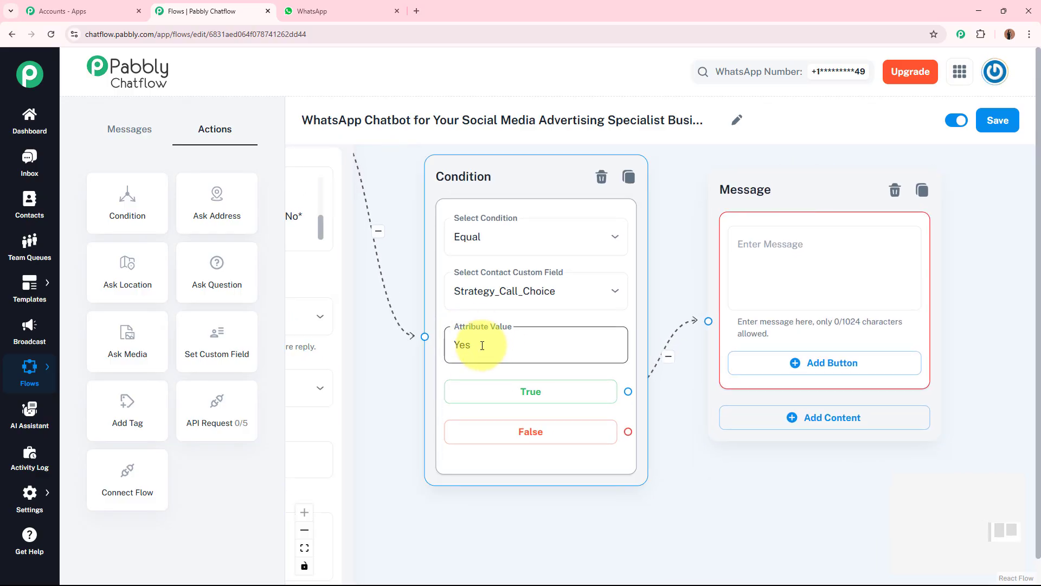
left_click(803, 259)
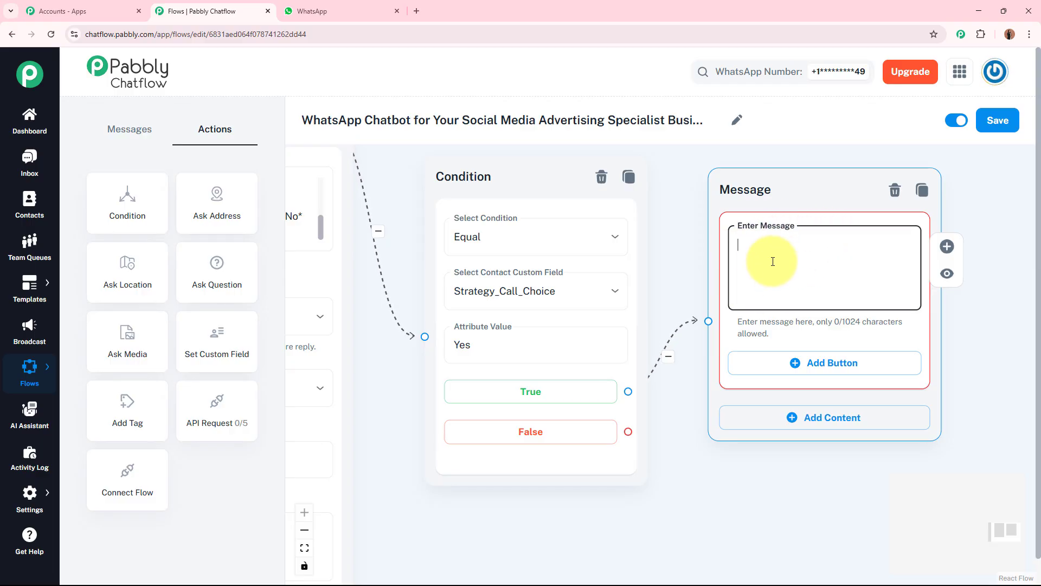
key("ctrl+v")
Step: Scroll through the True branch message text to review the pasted summary
left_click_drag(912, 288, 910, 233)
left_click_drag(990, 213, 960, 208)
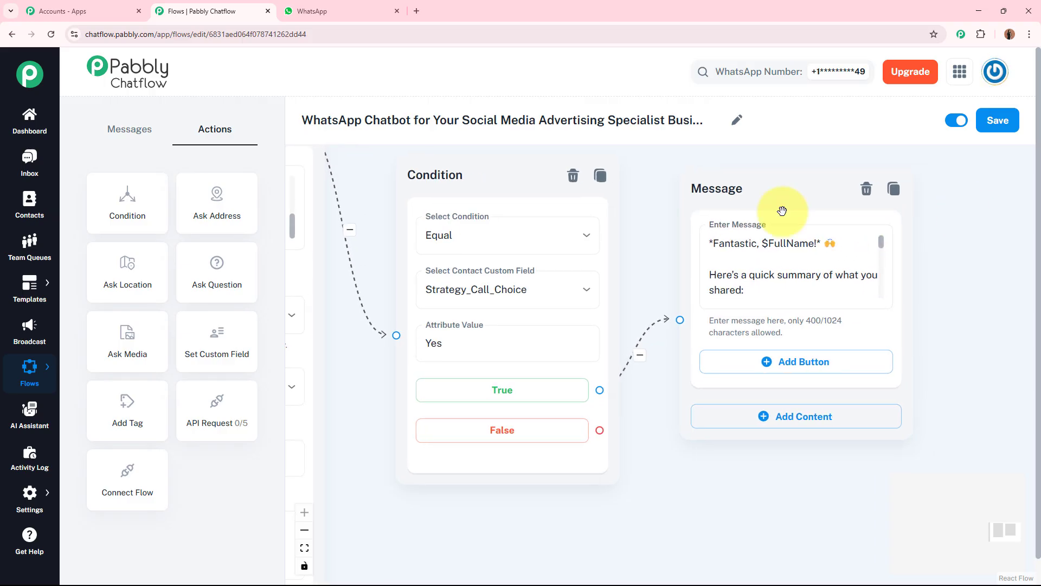
left_click(401, 370)
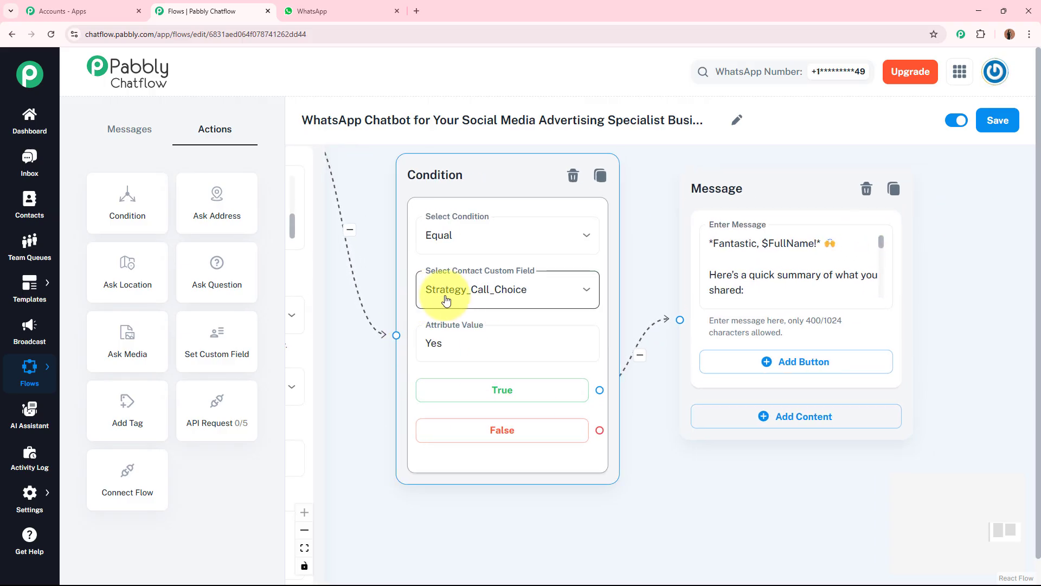
left_click(757, 232)
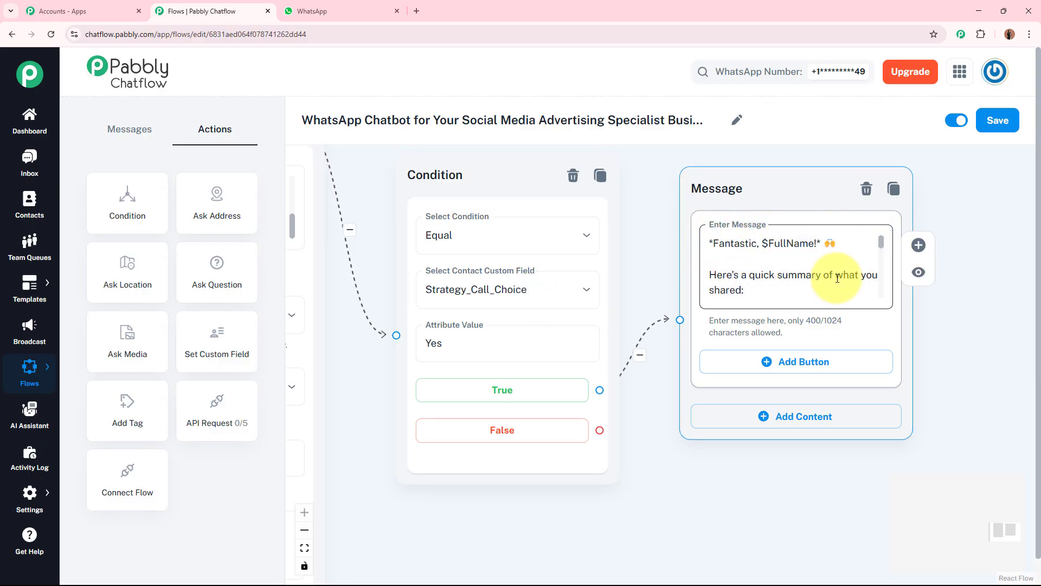
left_click_drag(882, 244, 881, 278)
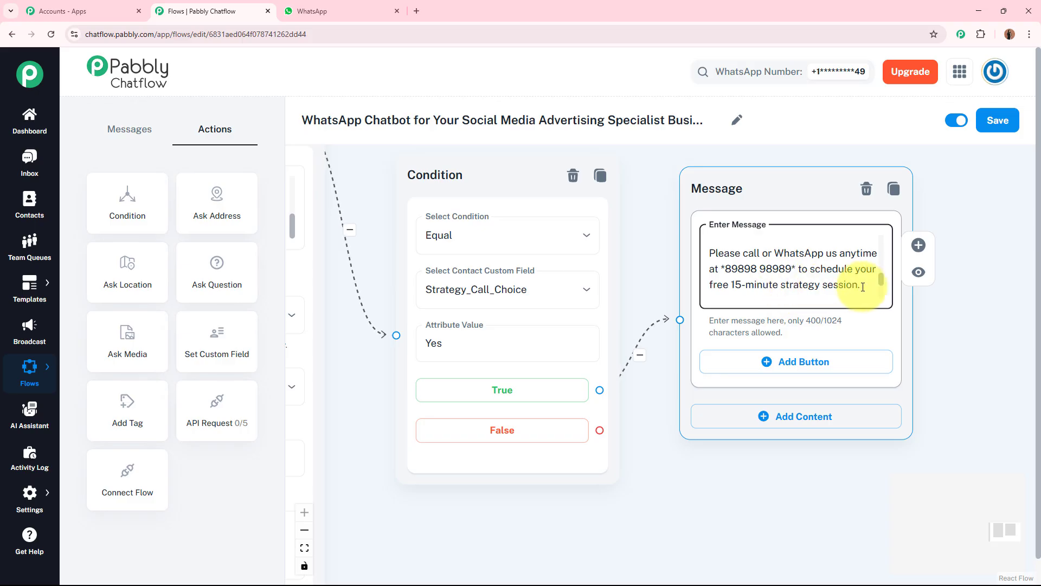
left_click_drag(882, 281, 880, 297)
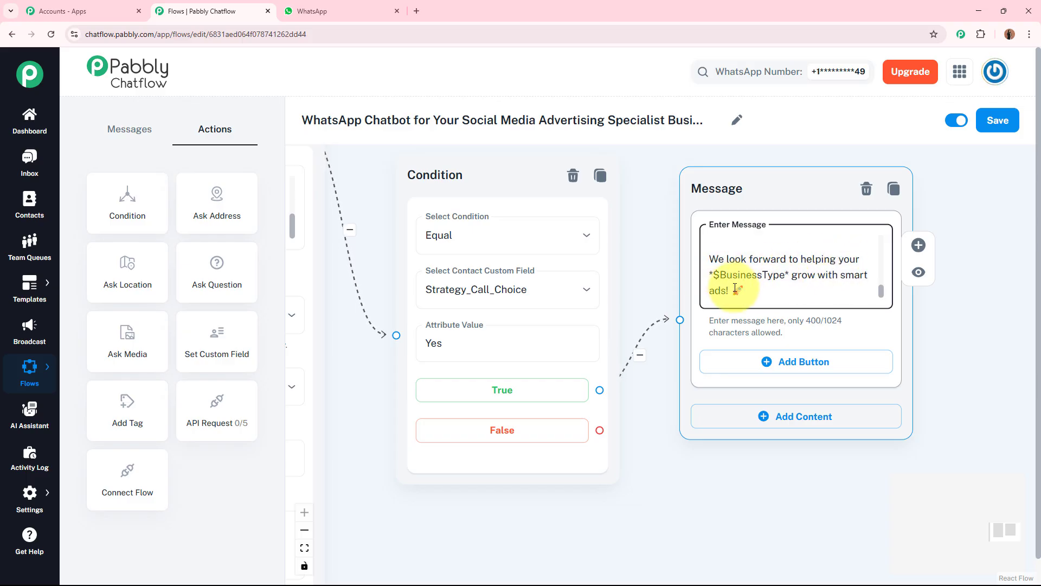
left_click(955, 303)
left_click(772, 259)
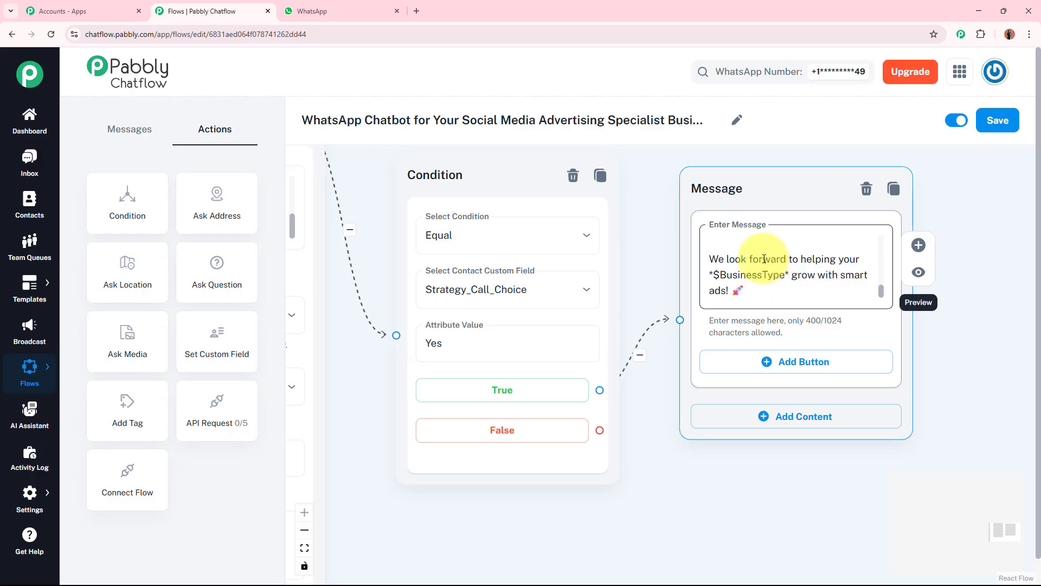
Step: Attach a new Text + Button message to the False branch and paste the "No problem, $FullName!" plan message into it
left_click(440, 333)
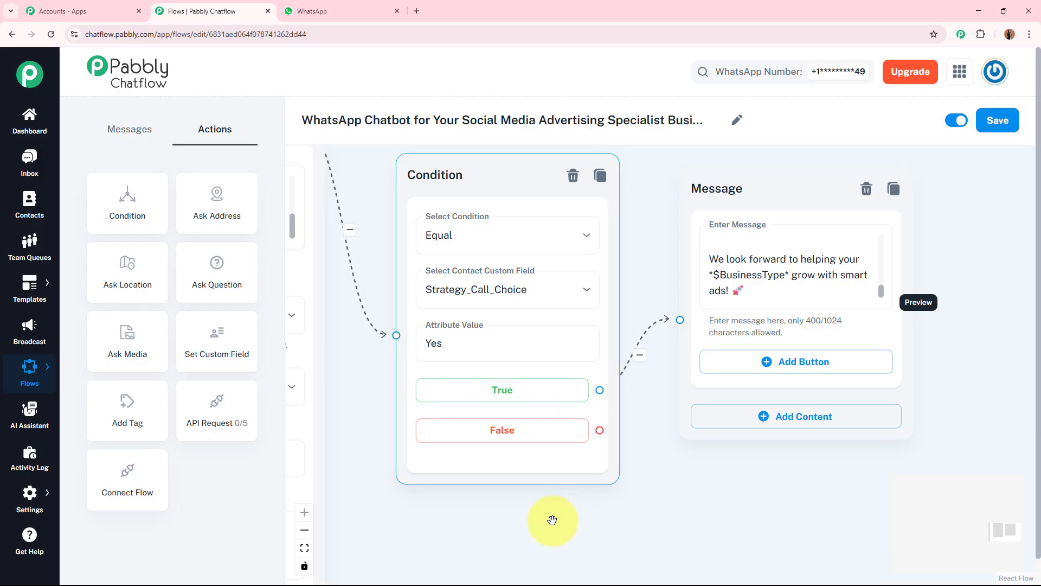
left_click_drag(534, 513, 534, 454)
left_click(465, 345)
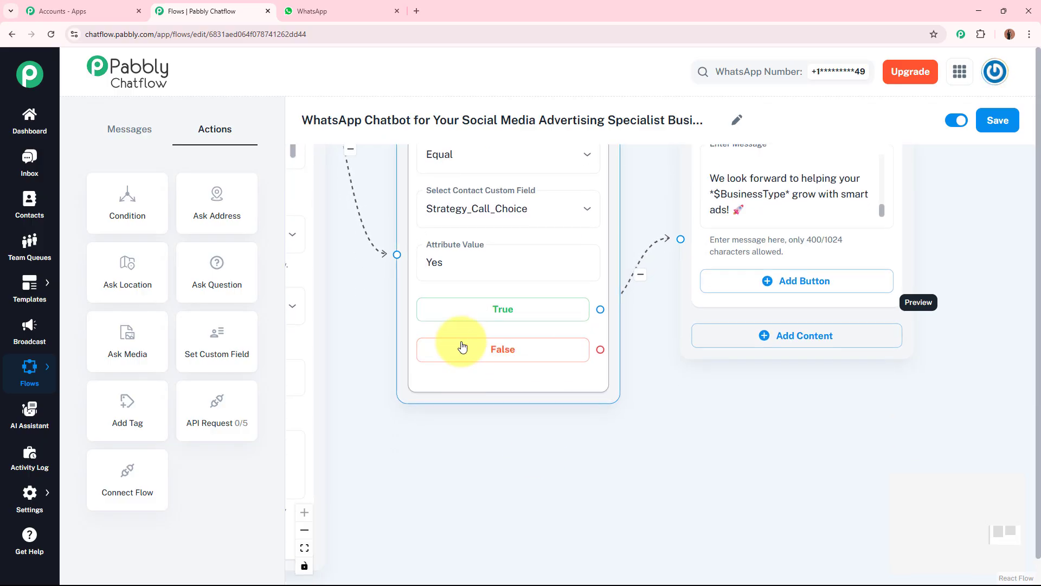
left_click_drag(600, 349, 748, 481)
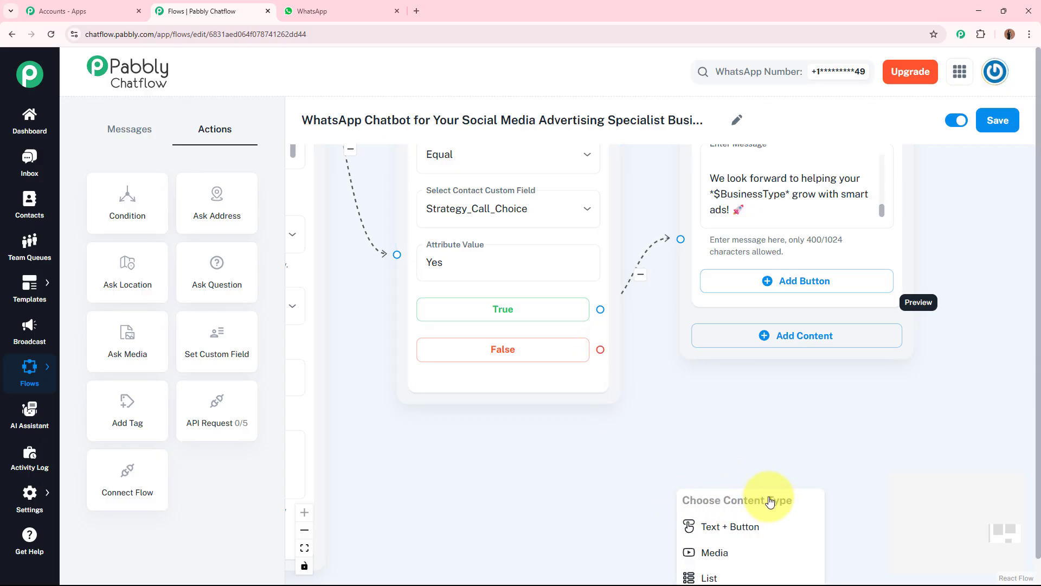
scroll(739, 341, "down", 3)
left_click(726, 388)
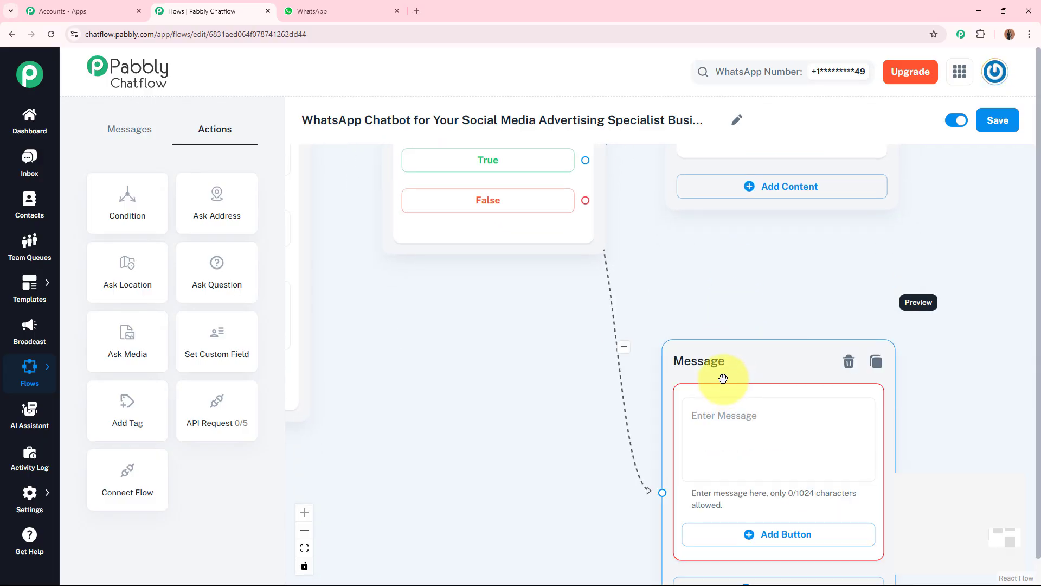
left_click_drag(723, 376, 723, 272)
left_click(746, 335)
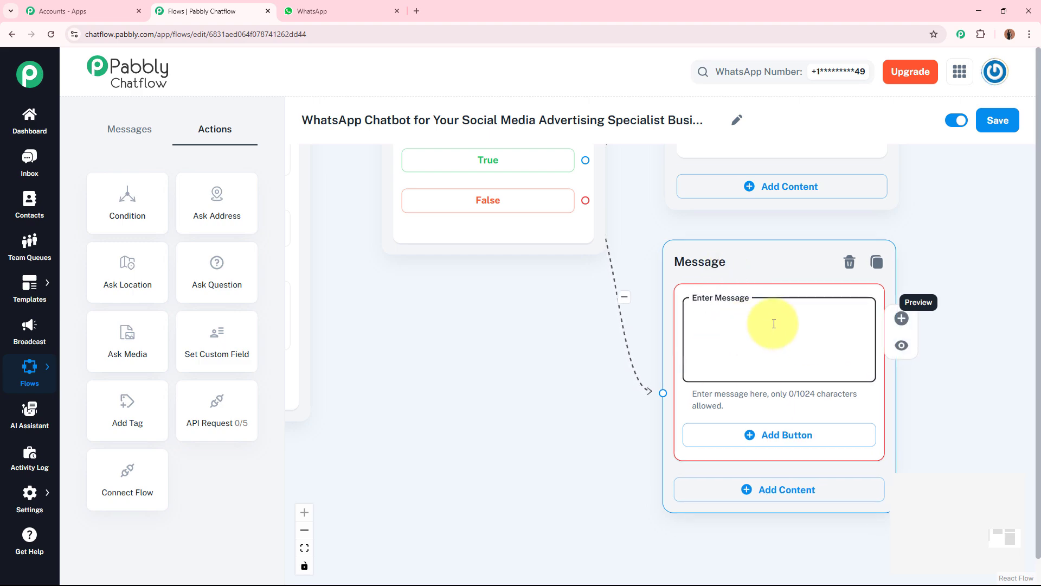
key("ctrl+v")
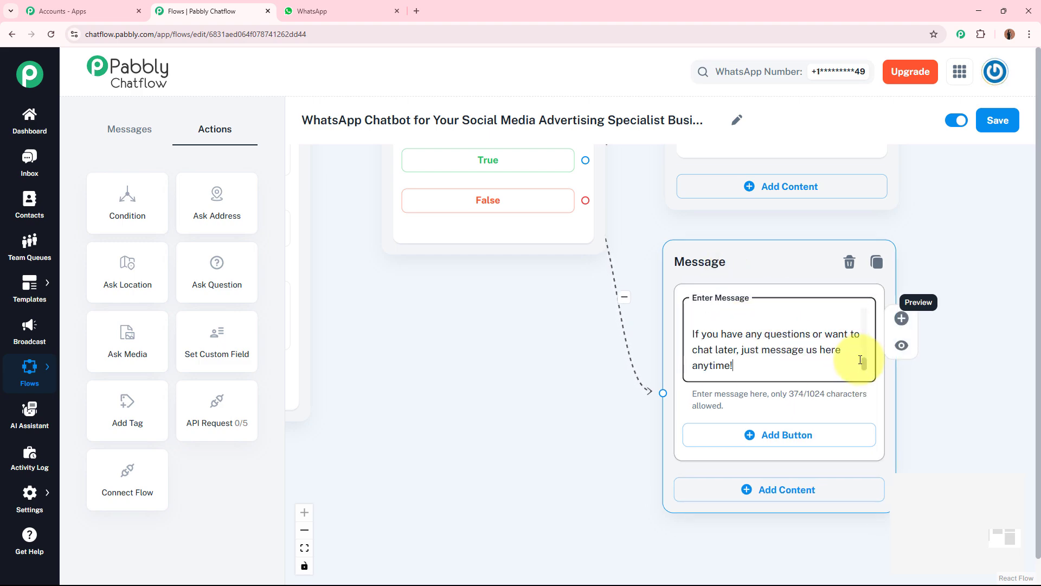
Step: Scroll through the False branch message text to review the pasted content
scroll(862, 334, "up", 5)
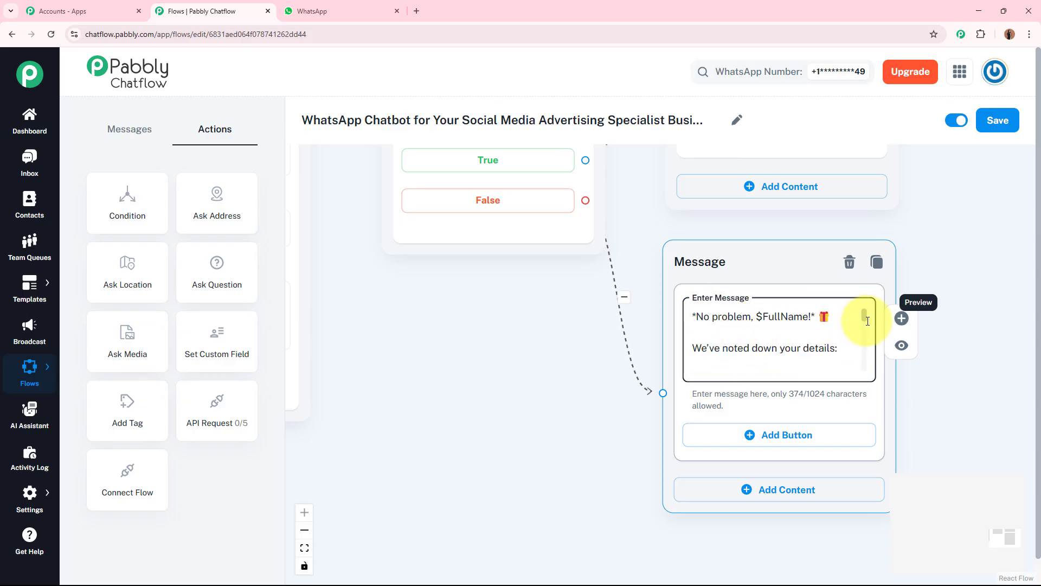
left_click_drag(864, 319, 859, 361)
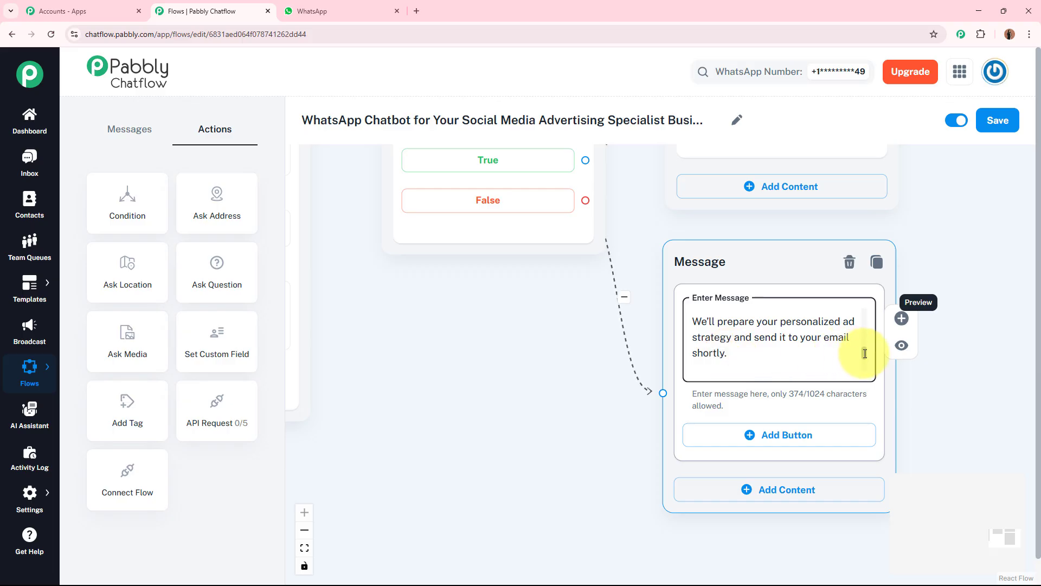
left_click_drag(864, 353, 864, 365)
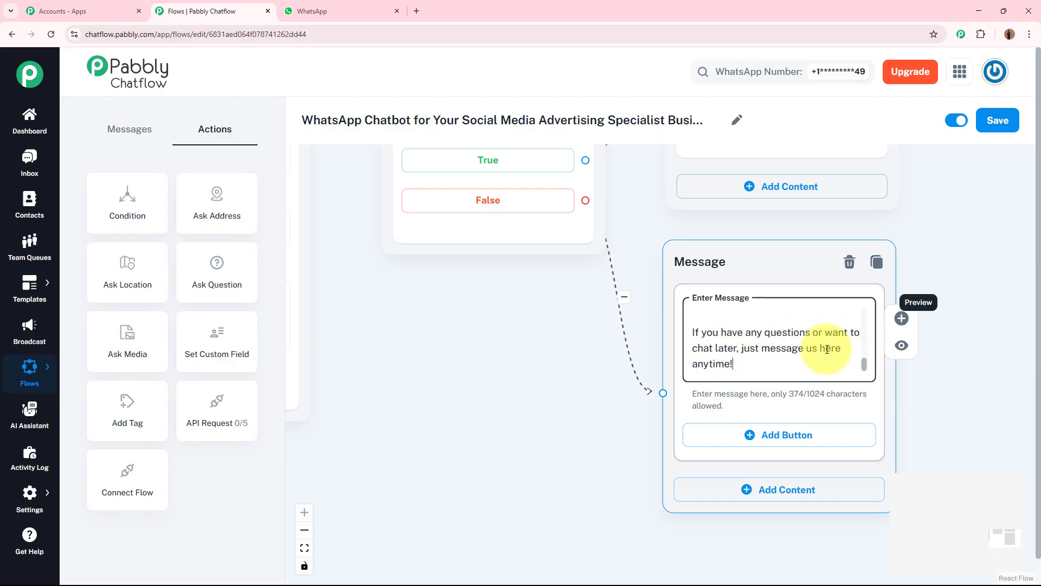
left_click_drag(863, 362, 864, 310)
left_click(970, 245)
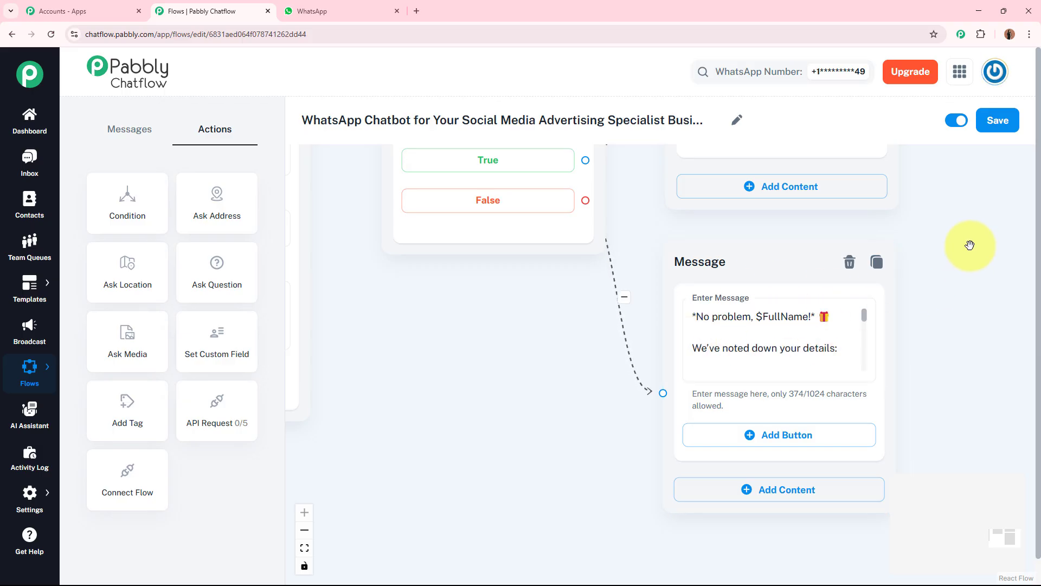
Step: Examine the complete flow layout from the start node to the Condition branches
scroll(968, 219, "down", 5)
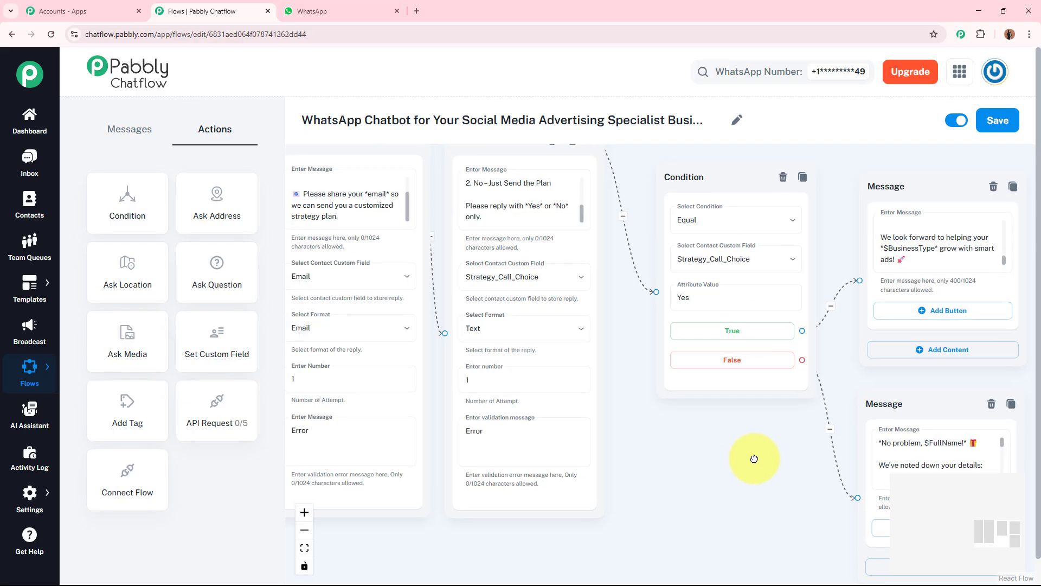
left_click(712, 430)
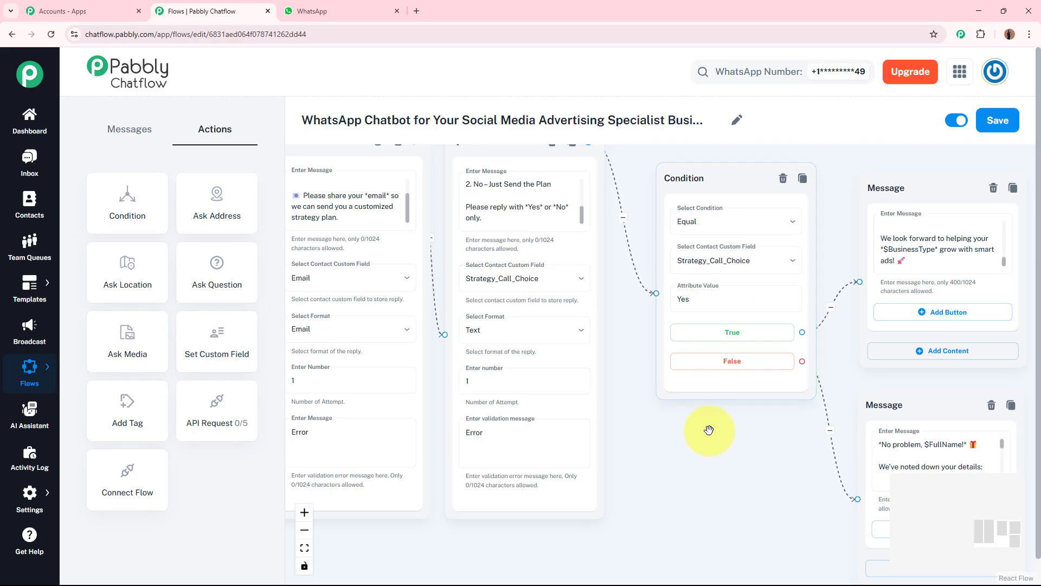
left_click_drag(868, 397, 875, 384)
left_click(781, 426)
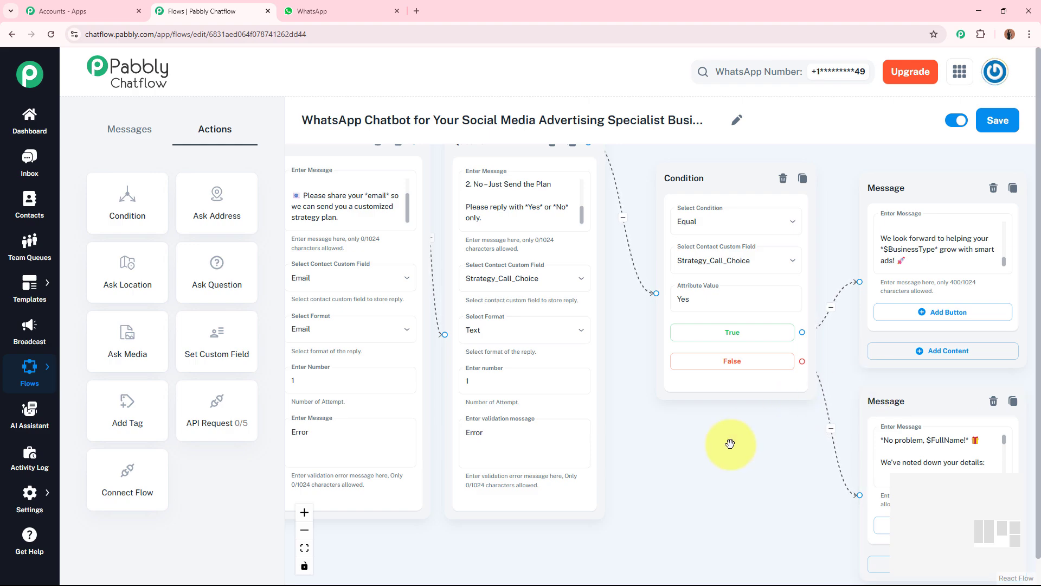
scroll(729, 443, "down", 6)
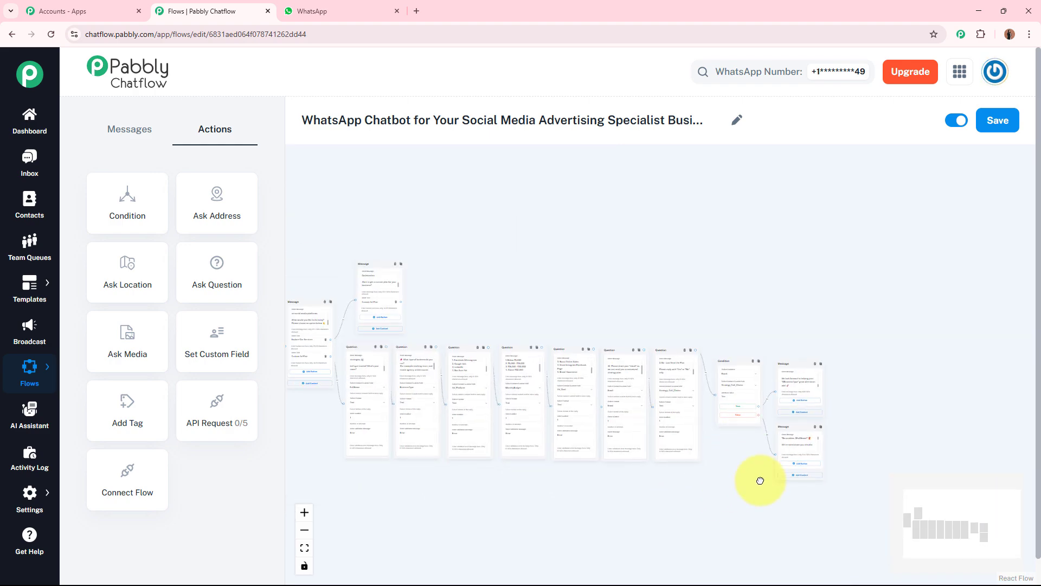
left_click_drag(807, 456, 805, 456)
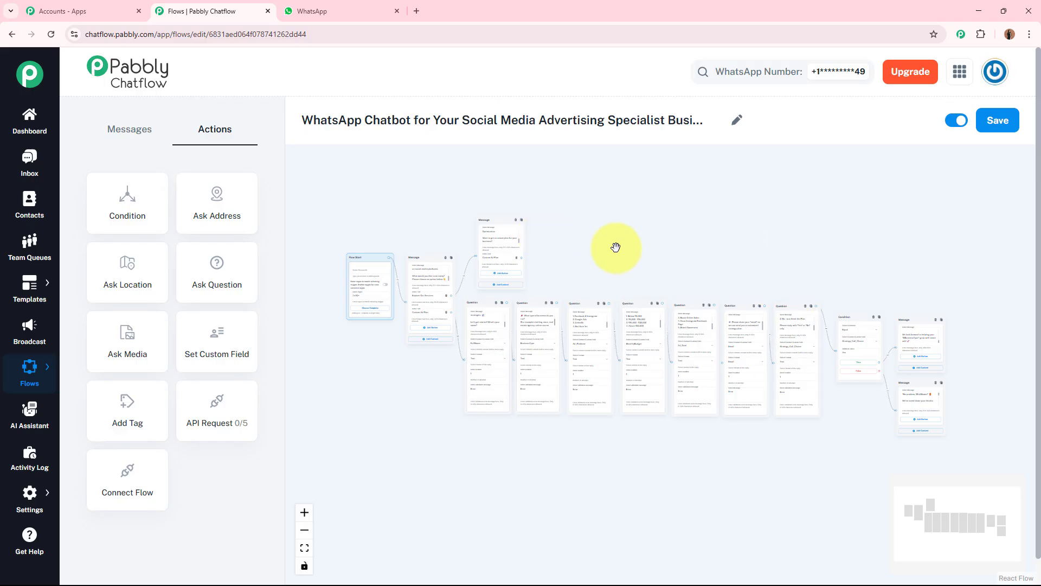
scroll(616, 247, "up", 6)
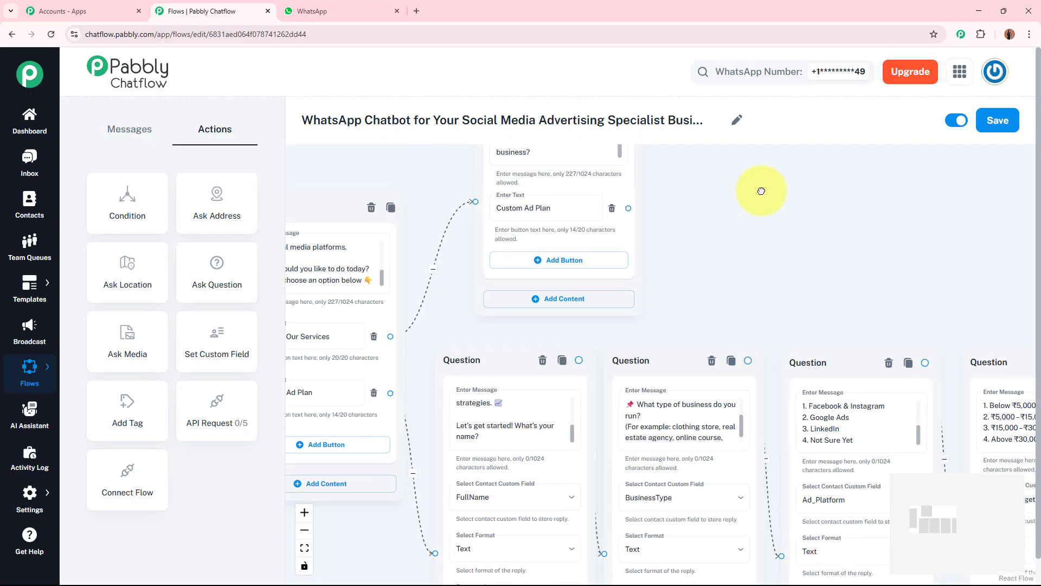
Step: Review the start message, its buttons and the question nodes across the canvas, then save the flow
left_click_drag(704, 258, 768, 208)
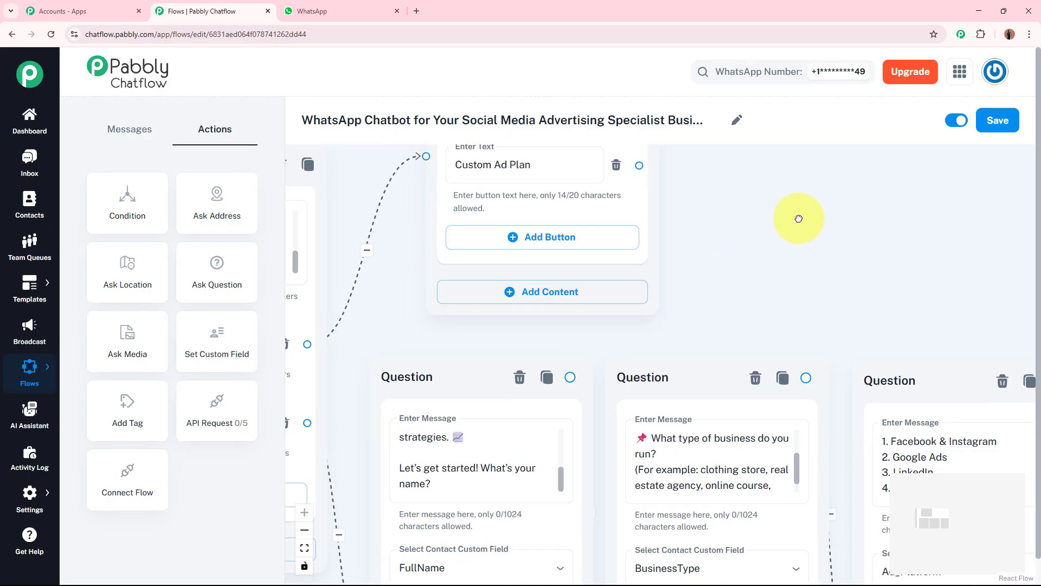
left_click_drag(641, 164, 612, 364)
left_click_drag(575, 402, 612, 499)
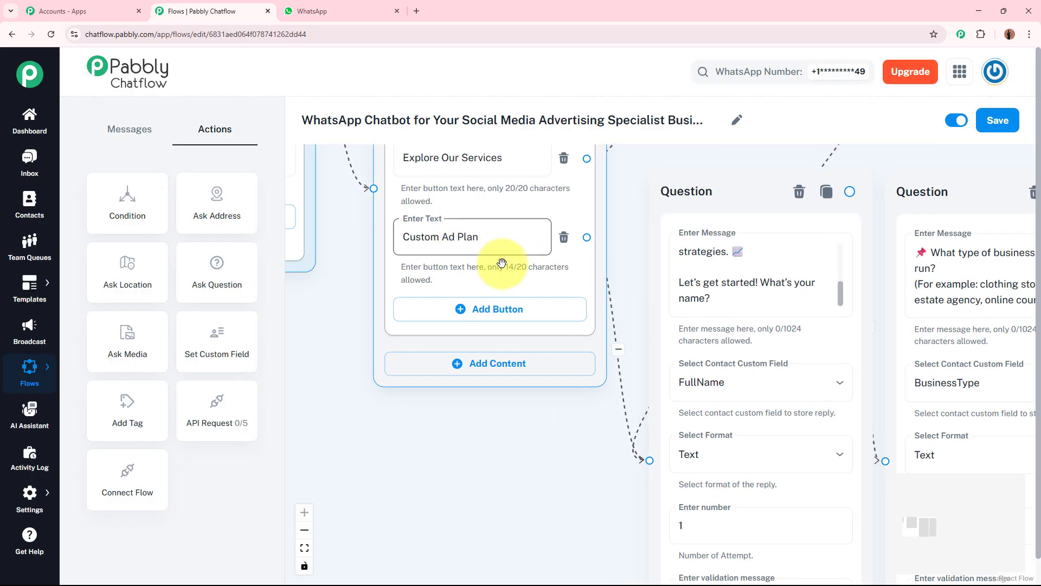
scroll(569, 471, "down", 3)
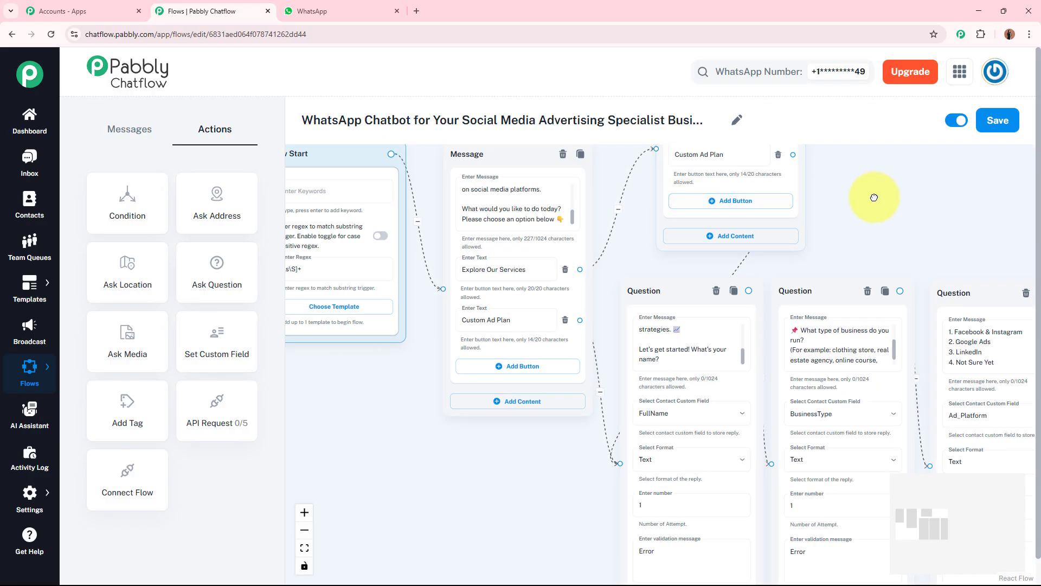
left_click_drag(873, 197, 861, 245)
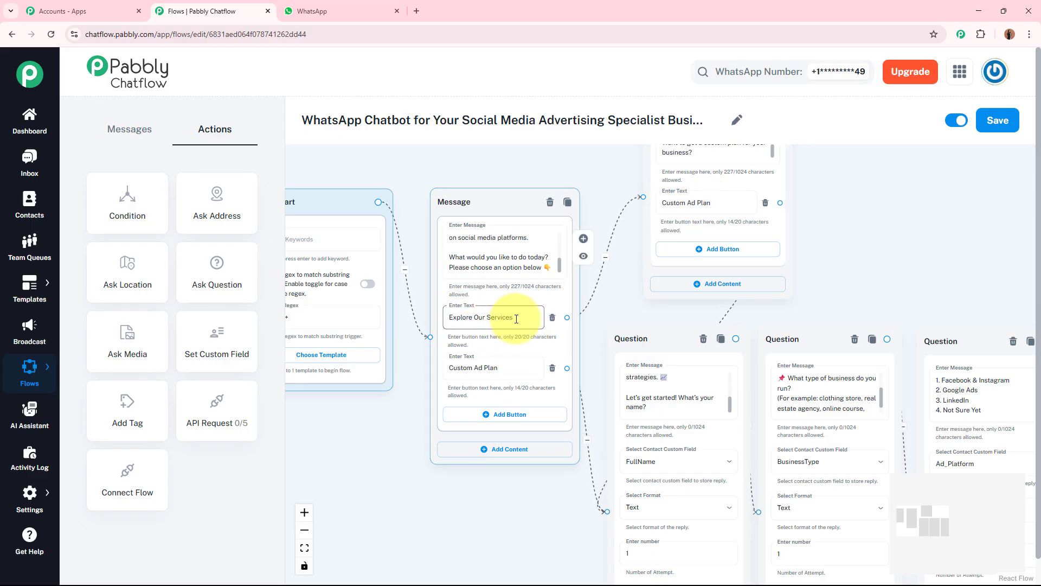
left_click_drag(902, 254, 686, 150)
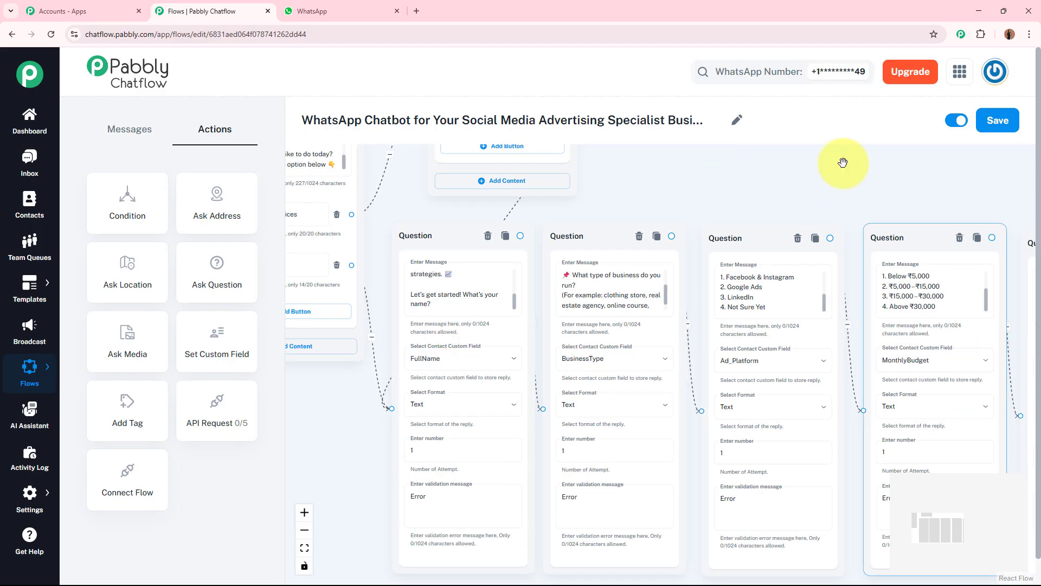
left_click_drag(843, 162, 476, 144)
scroll(705, 140, "down", 1)
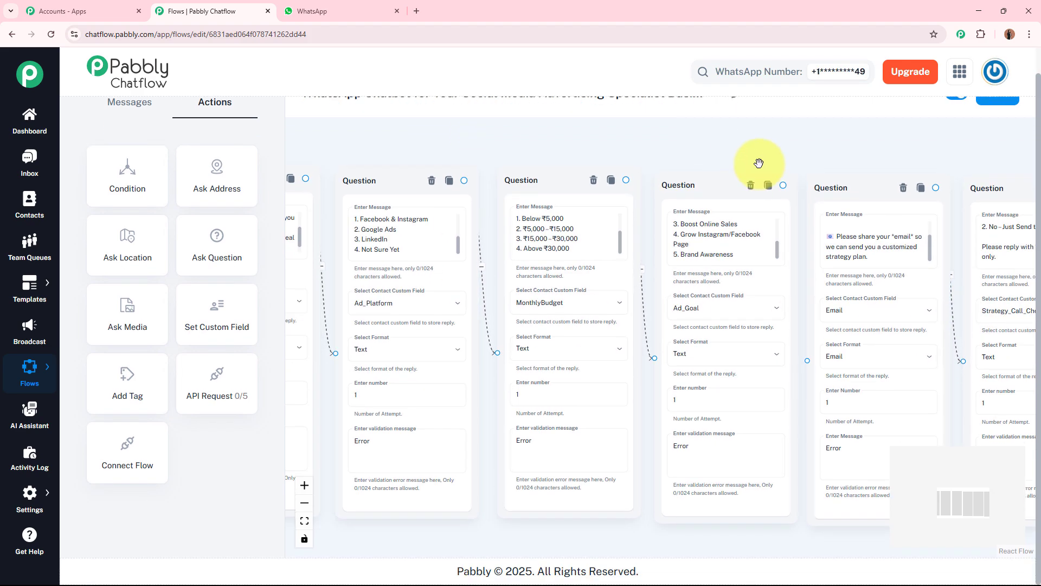
scroll(897, 142, "down", 5)
left_click_drag(895, 146, 891, 244)
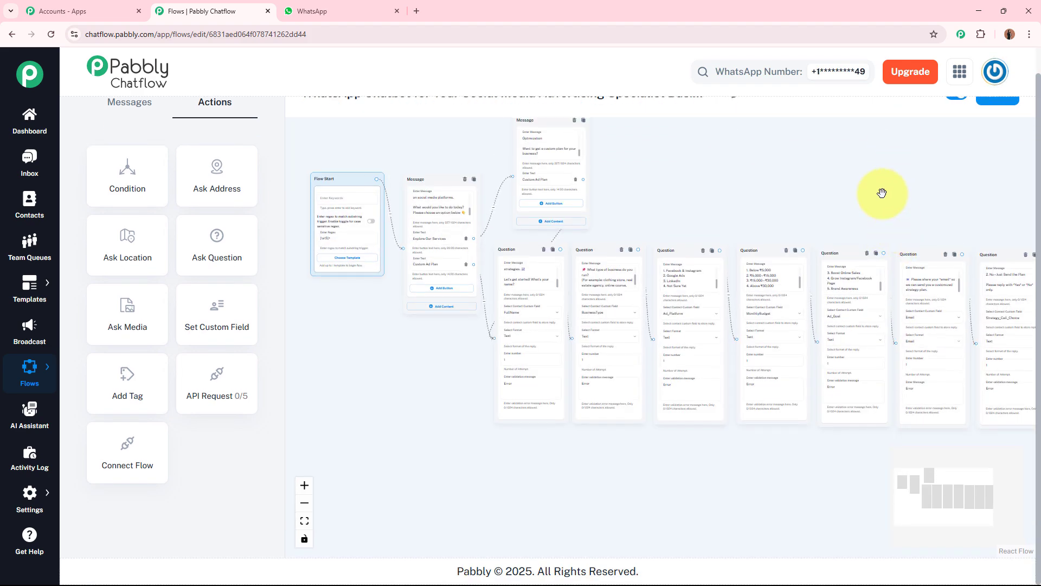
scroll(881, 193, "down", 1)
left_click_drag(863, 195, 725, 237)
scroll(830, 195, "down", 1)
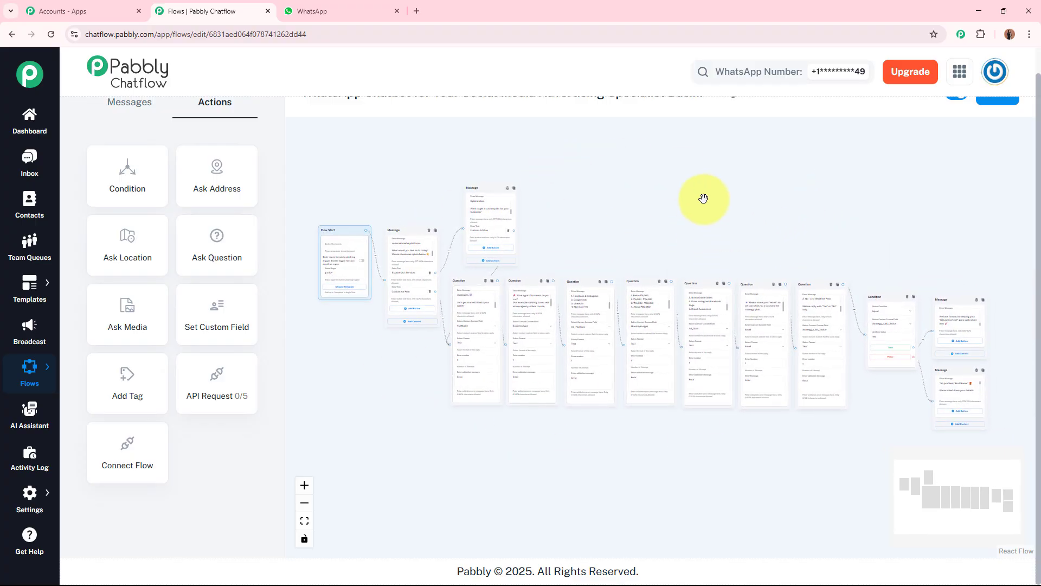
scroll(727, 111, "up", 1)
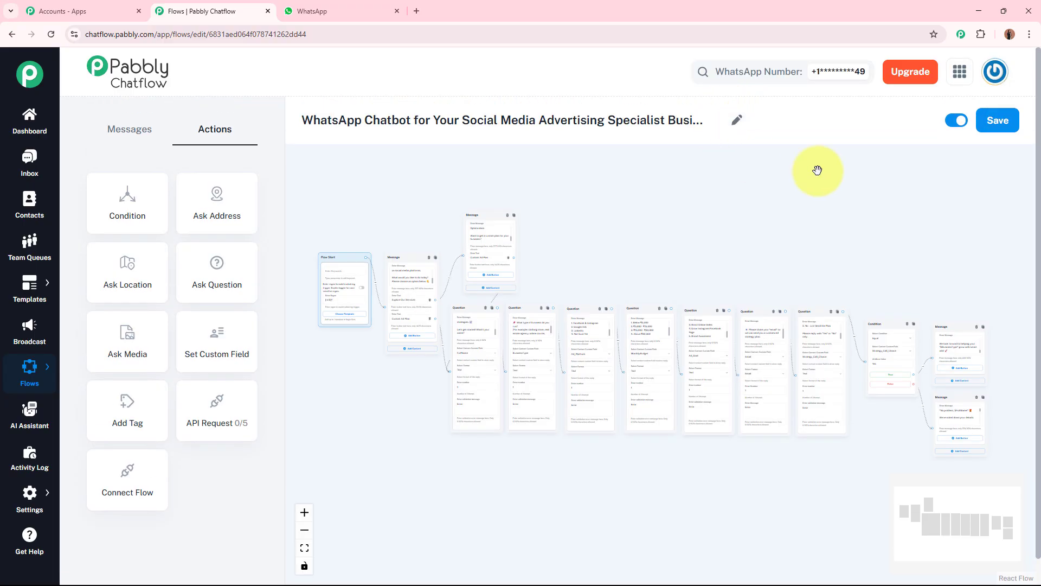
left_click(1007, 124)
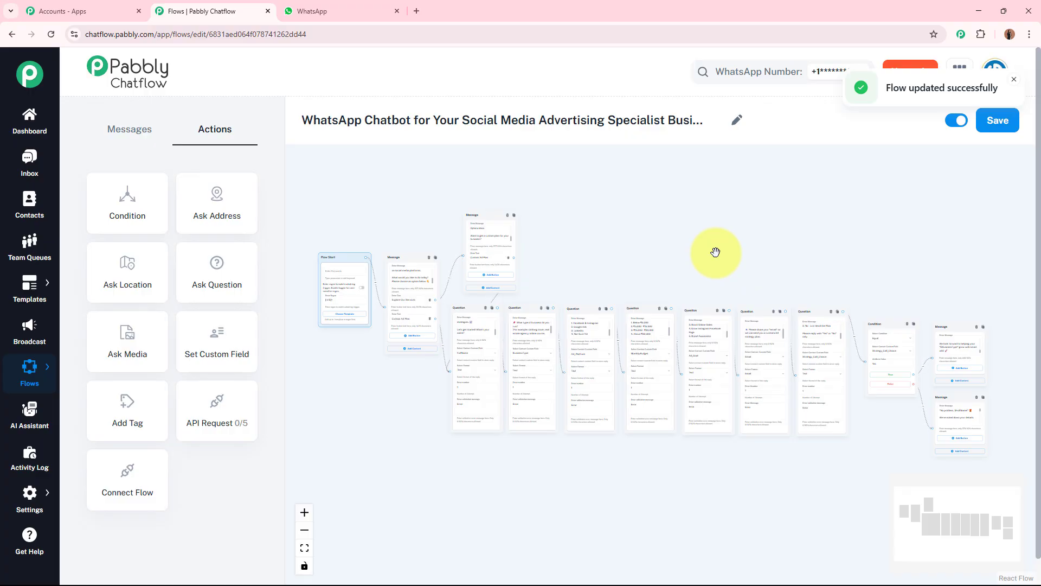
Step: Switch to WhatsApp Web and send the bot "Hey, What are the services that you provide?" to trigger the flow
left_click(313, 12)
left_click(589, 226)
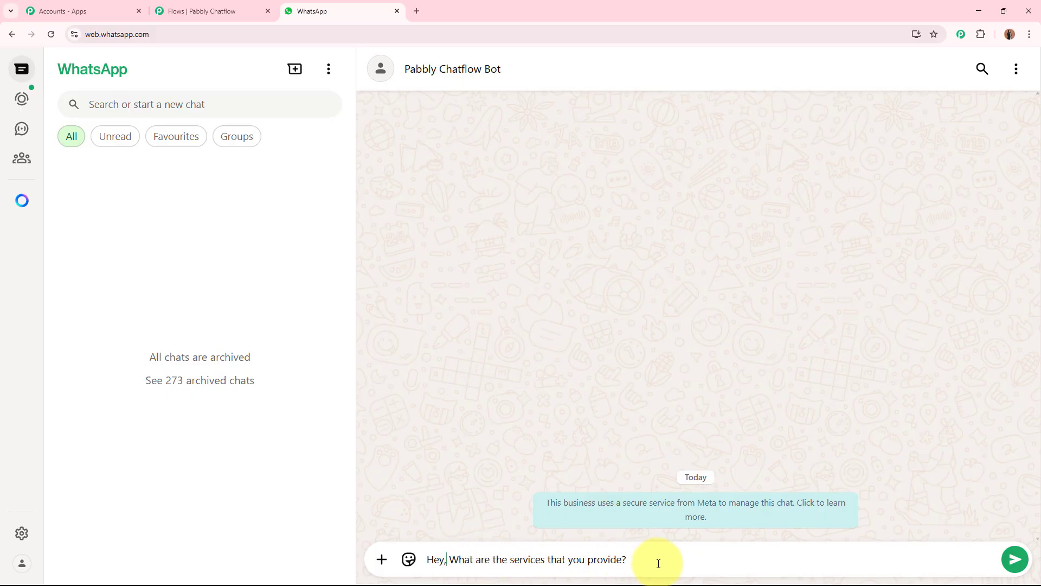
key("Return")
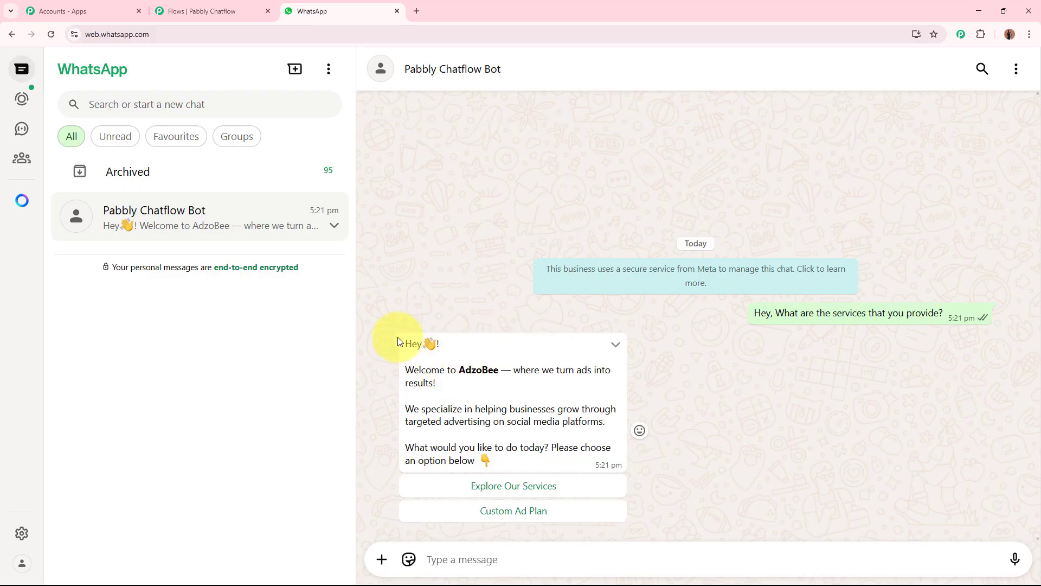
Step: Read the bot's welcome reply and choose the Explore Our Services option
left_click_drag(415, 343, 559, 470)
left_click(565, 414)
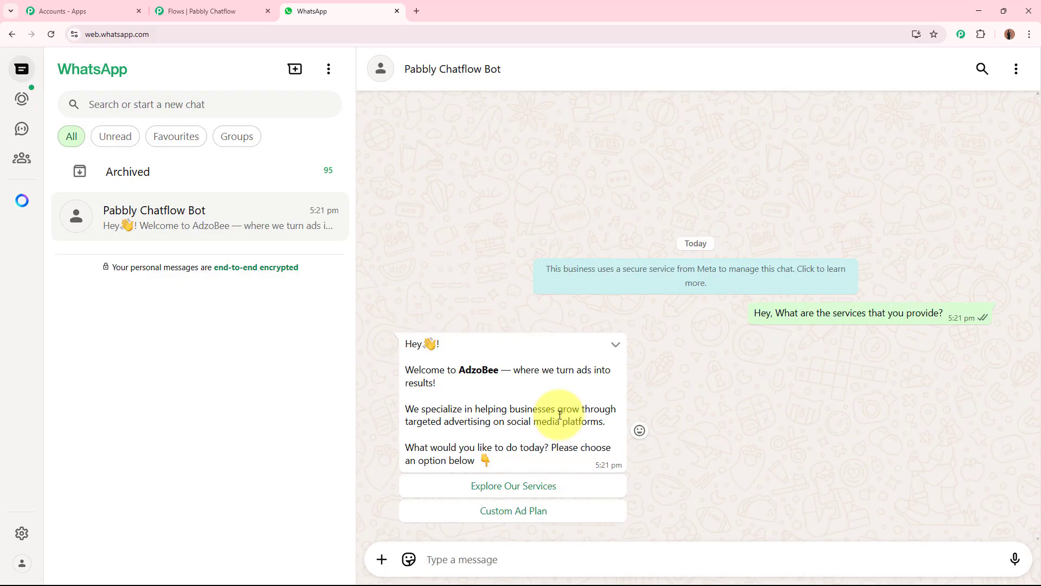
left_click(541, 486)
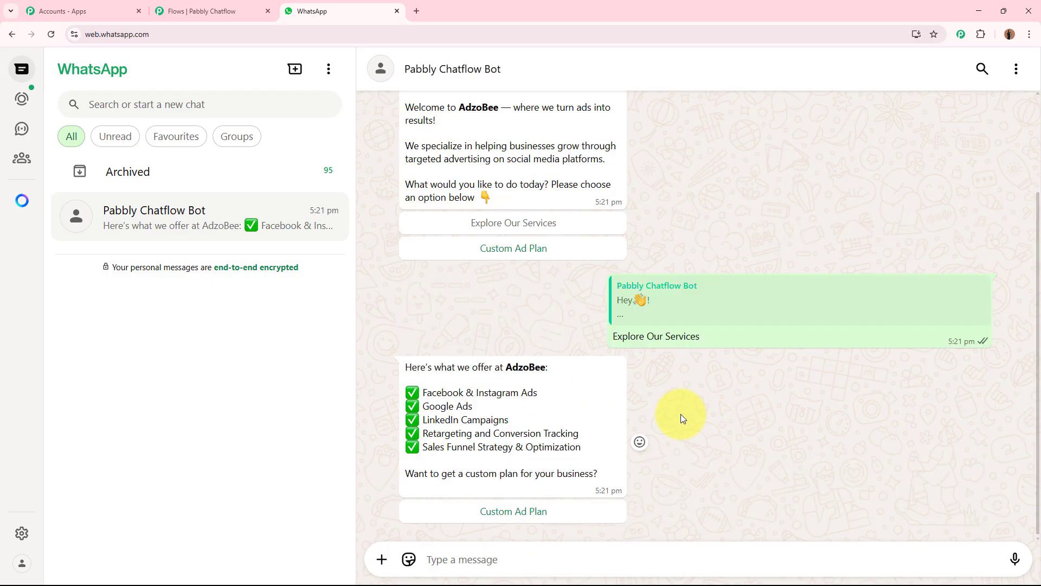
Step: Read the services list reply and choose the Custom Ad Plan option
left_click_drag(419, 380, 599, 476)
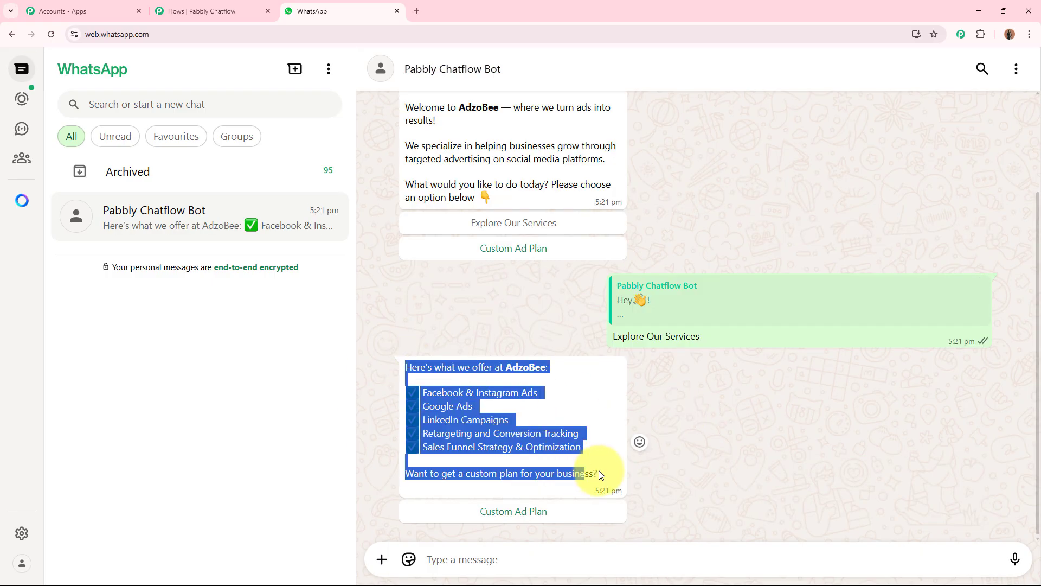
left_click(720, 470)
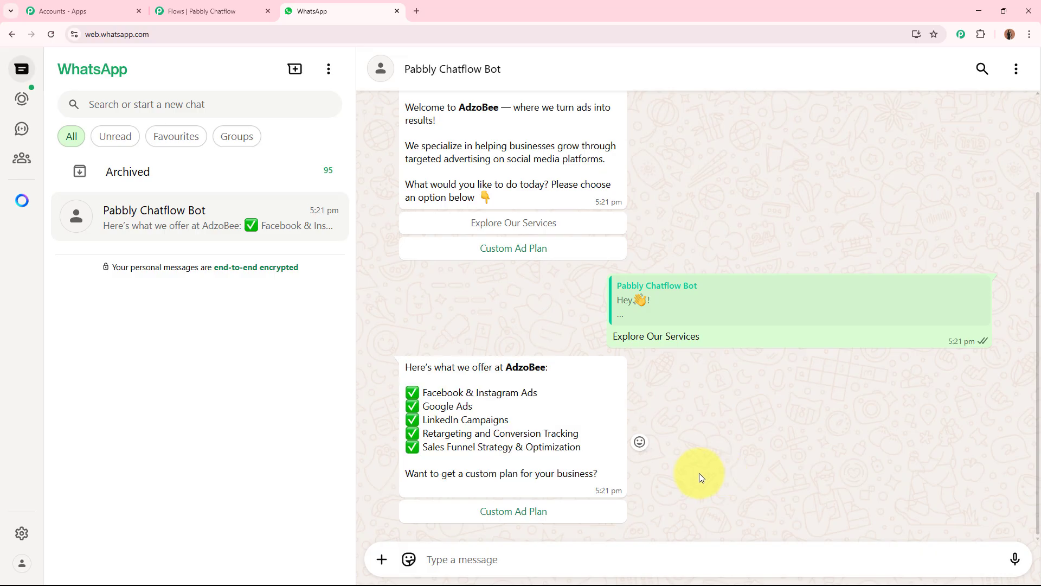
left_click(533, 512)
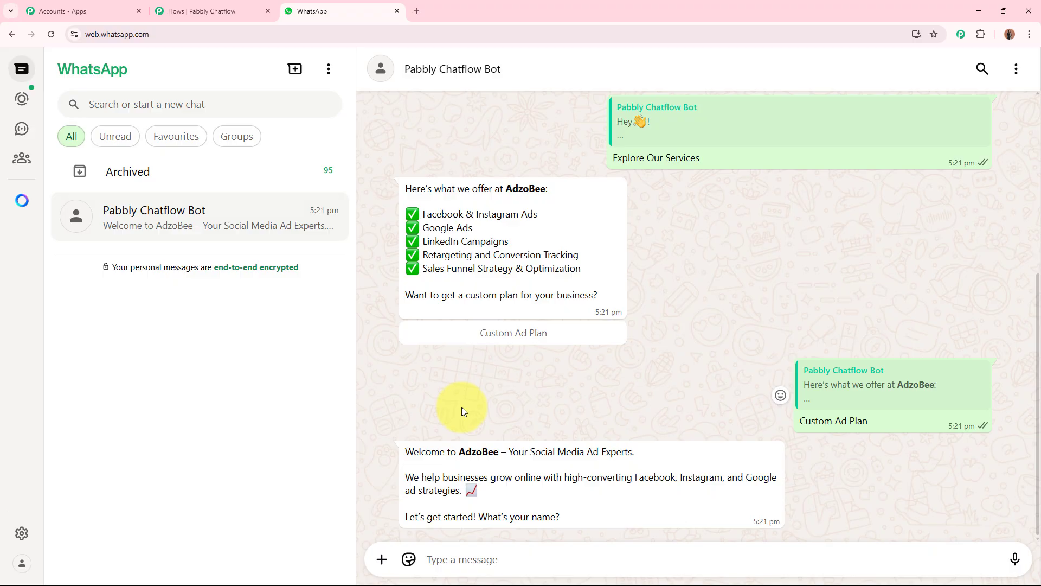
left_click(213, 10)
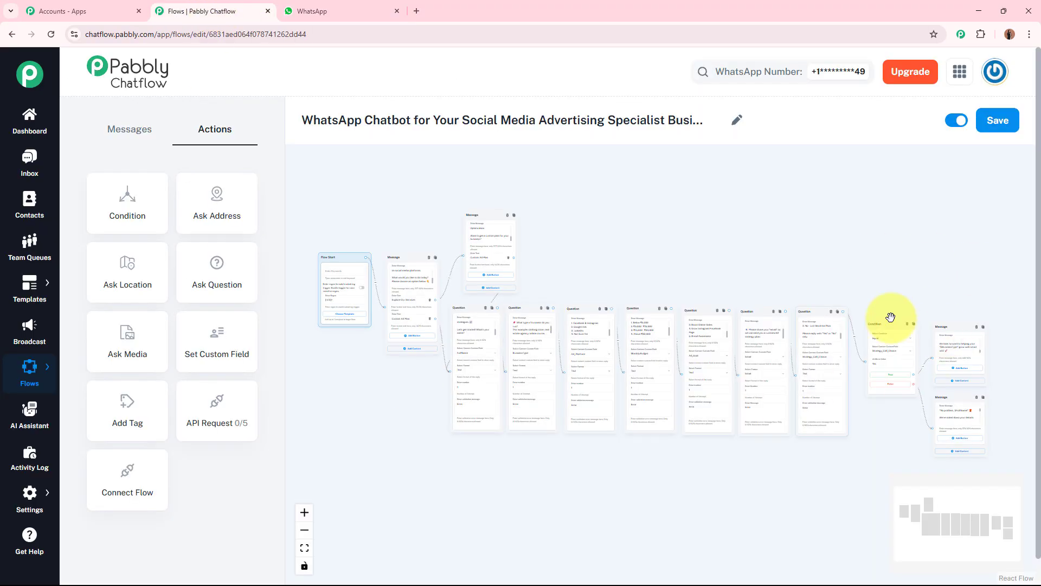
scroll(978, 295, "up", 5)
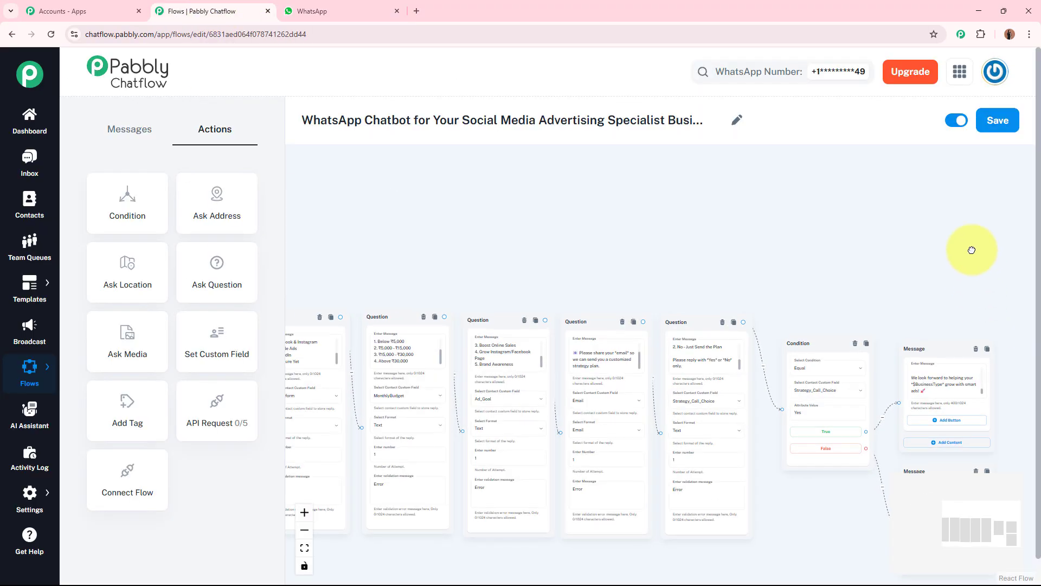
scroll(832, 209, "down", 4)
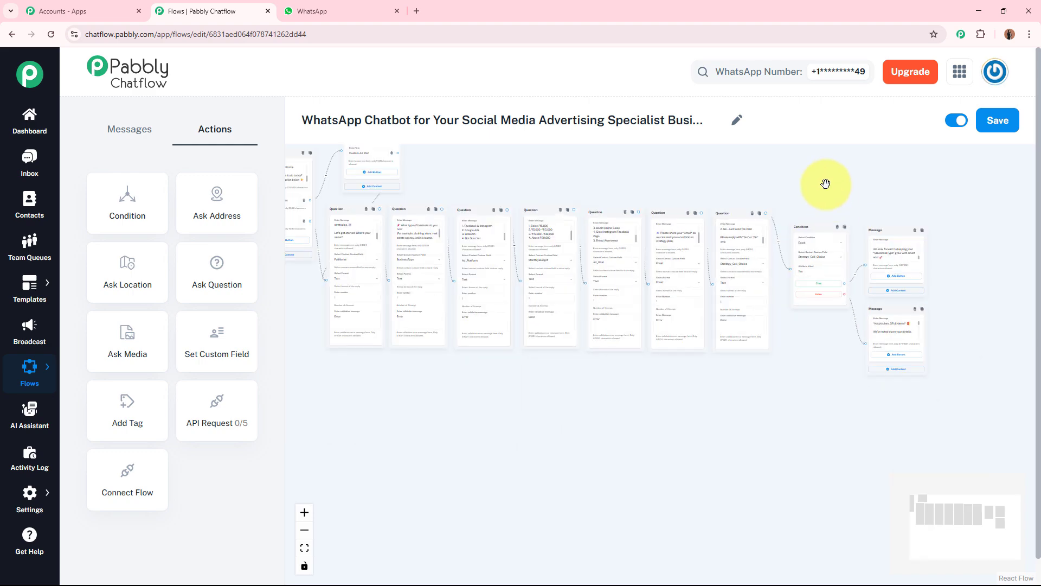
scroll(924, 234, "down", 2)
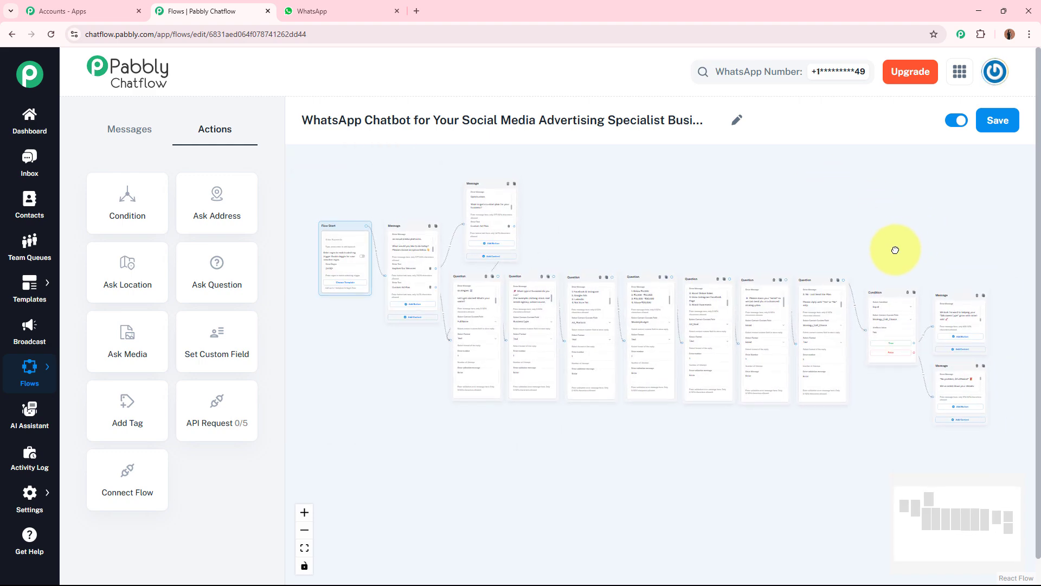
Step: Return to the chat and answer the business type question with "Skincare Brand"
left_click(375, 6)
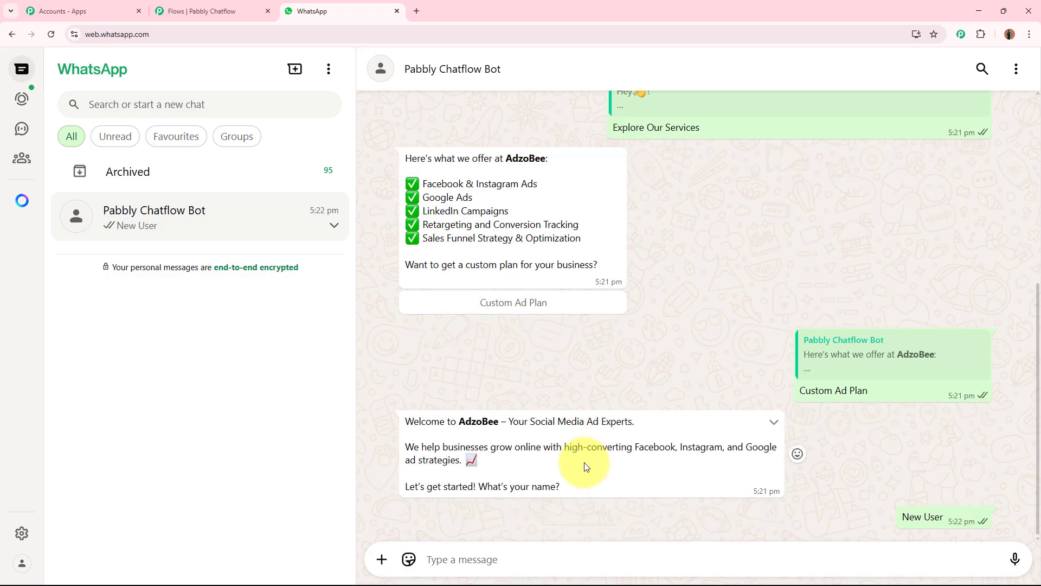
type("Skincare Brand")
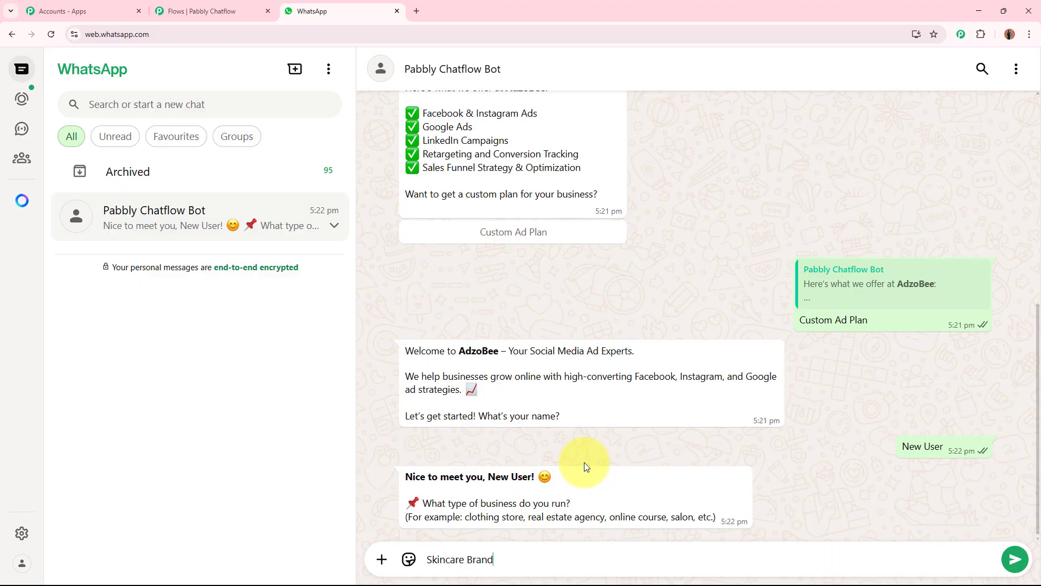
key("Return")
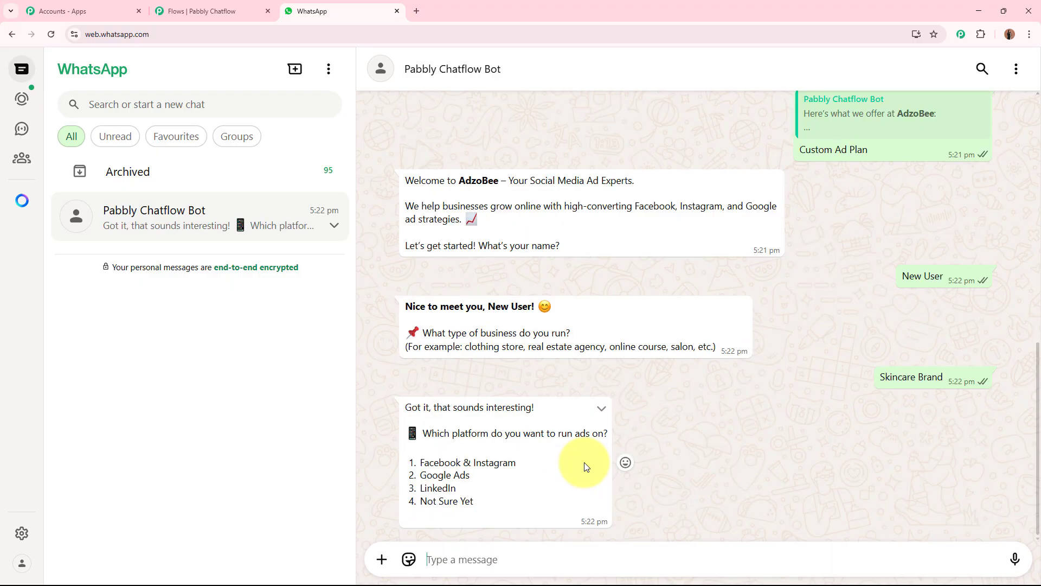
Step: Copy "Facebook & Instagram" from the platform list and send it as the reply
left_click_drag(420, 461, 517, 461)
key("ctrl+c")
left_click(475, 557)
key("ctrl+v")
key("Return")
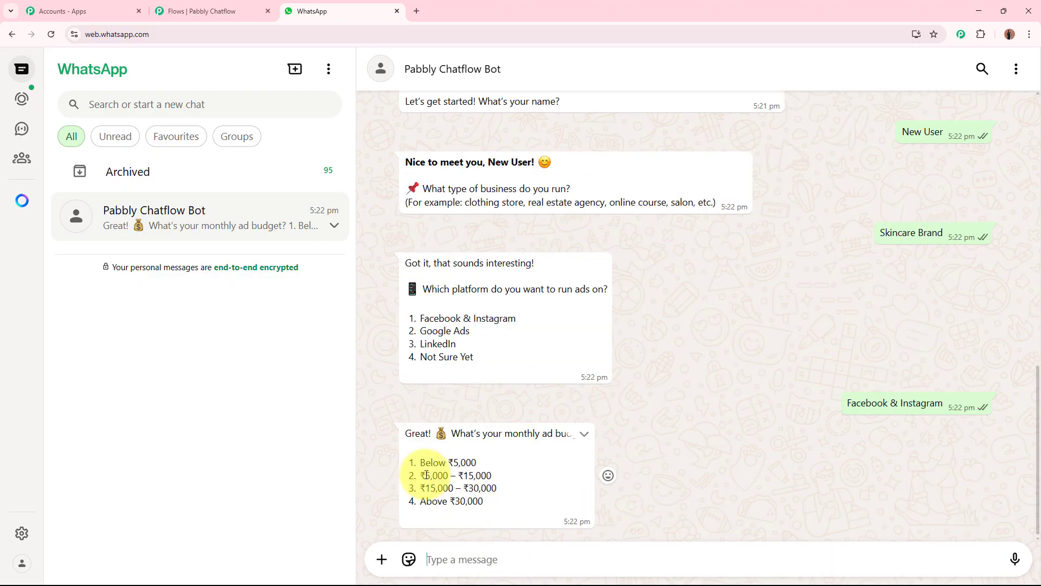
Step: Copy "₹15,000 – ₹30,000" from the budget list and send it as the reply
left_click_drag(420, 488, 497, 488)
key("ctrl+c")
left_click(466, 559)
key("ctrl+v")
key("Return")
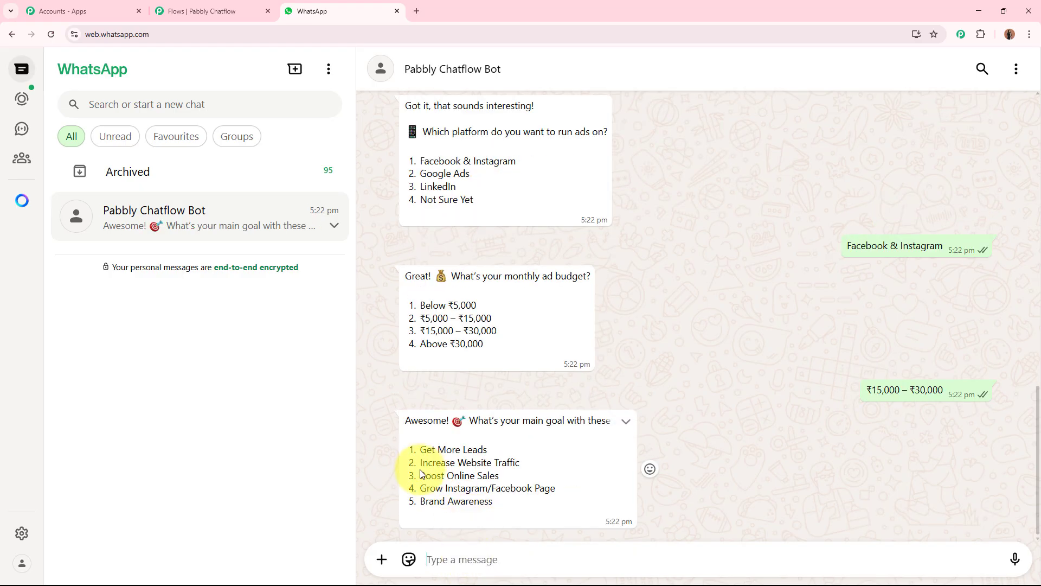
Step: Copy "Boost Online Sales" from the goals list and send it as the reply
left_click_drag(420, 475, 499, 475)
key("ctrl+c")
left_click(455, 558)
key("ctrl+v")
key("Return")
Step: Send an email address in reply to the email question
type("new@")
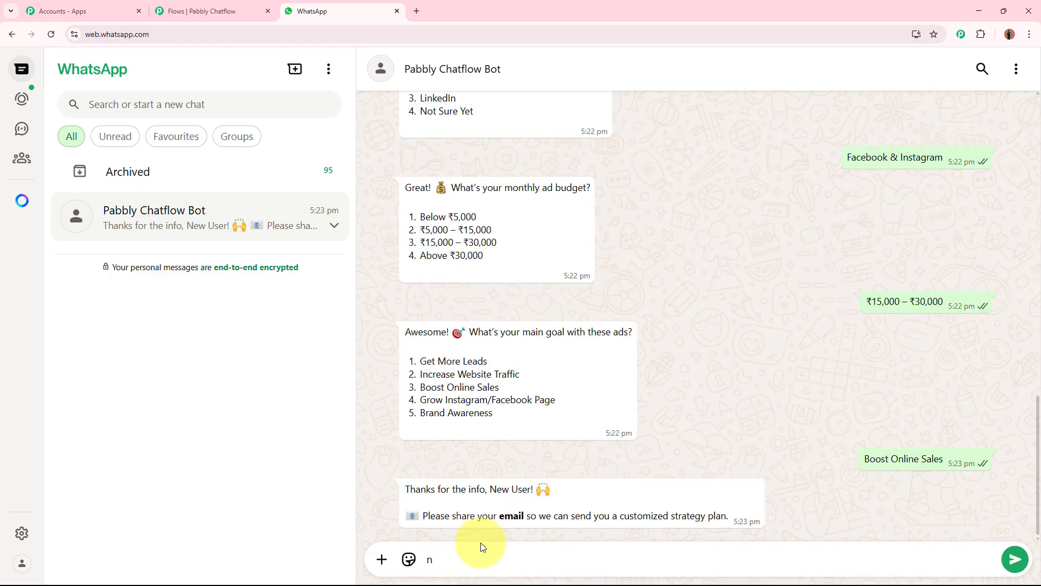
key("Return")
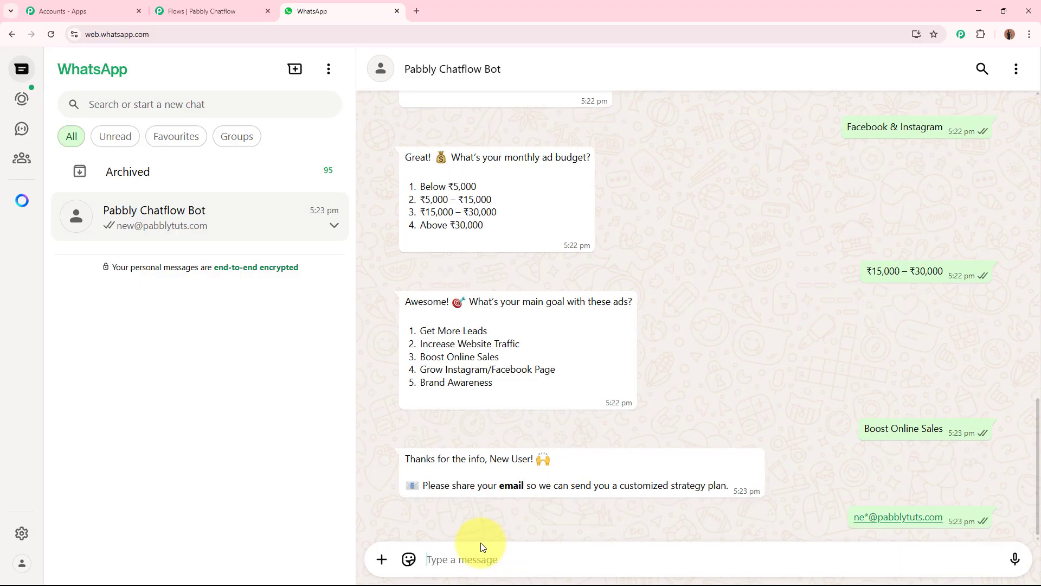
Step: Answer the free strategy call question with "No"
scroll(773, 411, "up", 5)
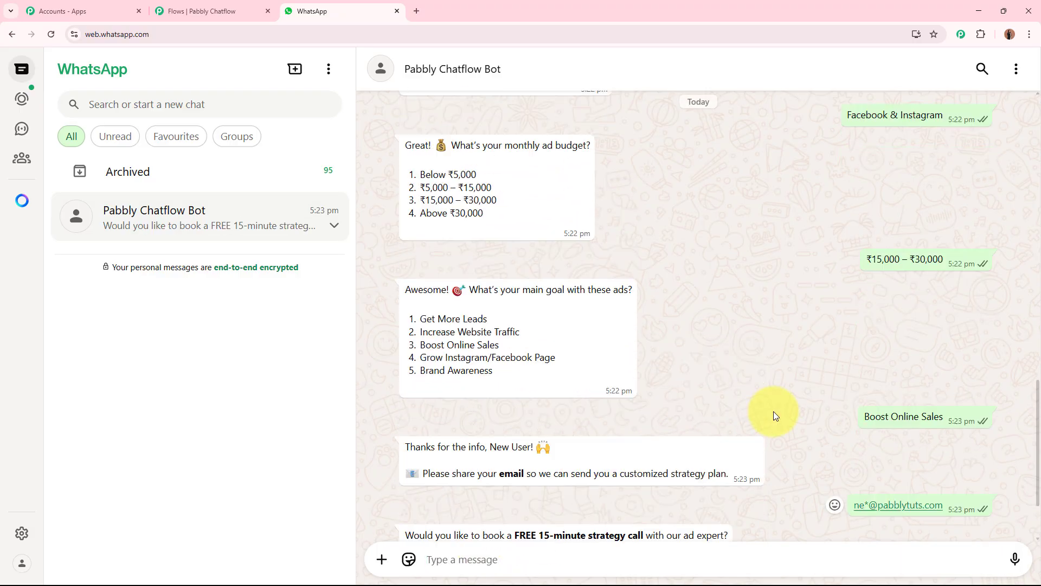
scroll(773, 411, "down", 5)
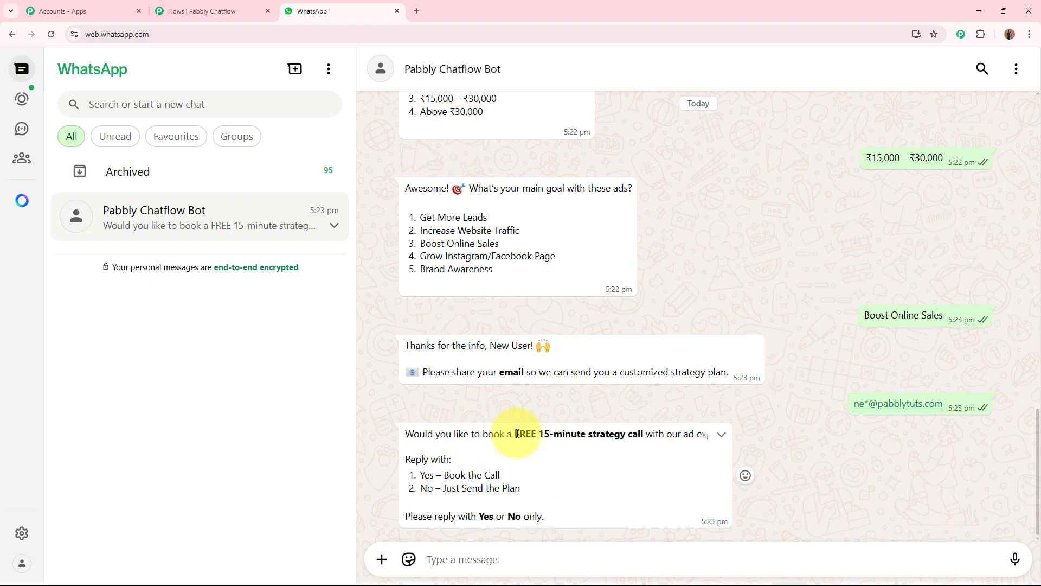
left_click_drag(513, 434, 645, 432)
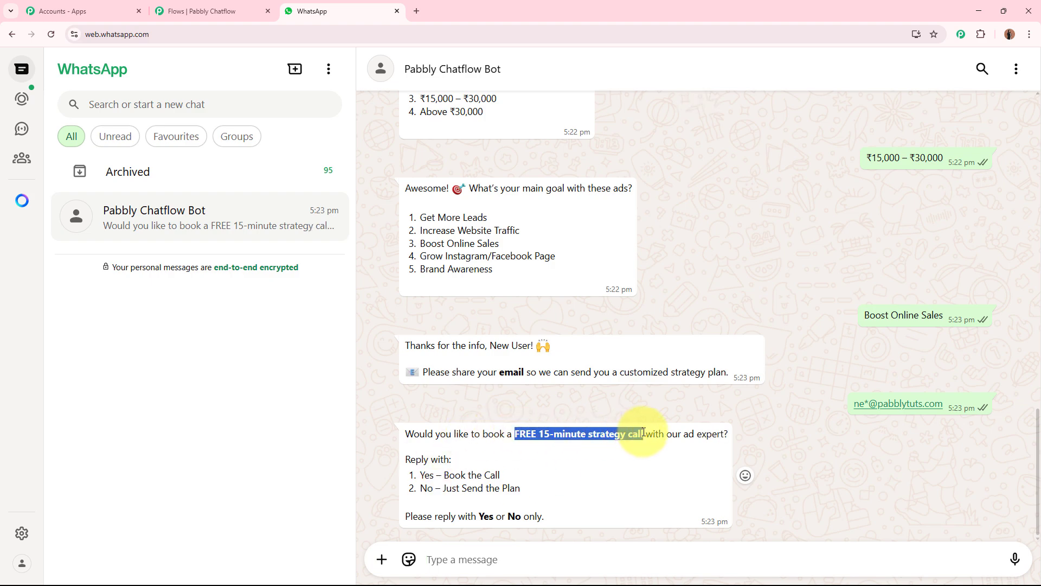
left_click(471, 436)
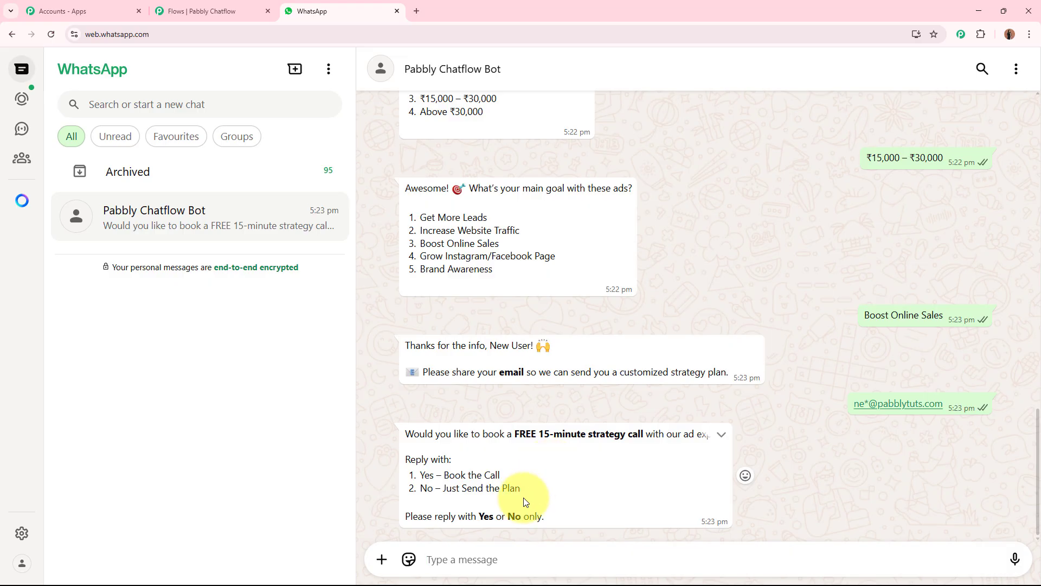
type("N")
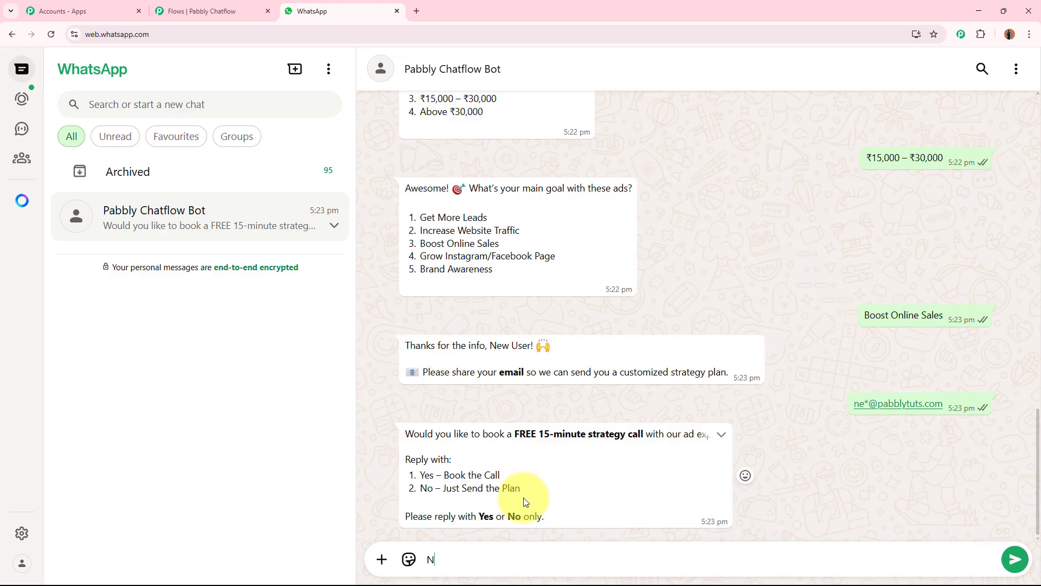
type("o")
key("Return")
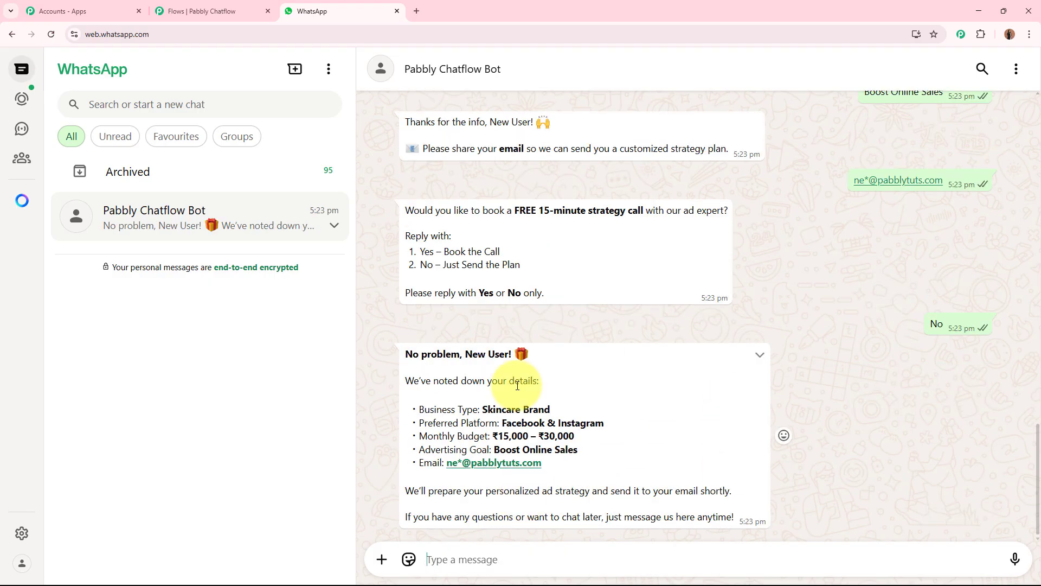
Step: Review the bot's "No problem" summary of the collected details, then return to the Pabbly Chatflow tab
left_click_drag(404, 354, 537, 356)
left_click_drag(405, 381, 539, 378)
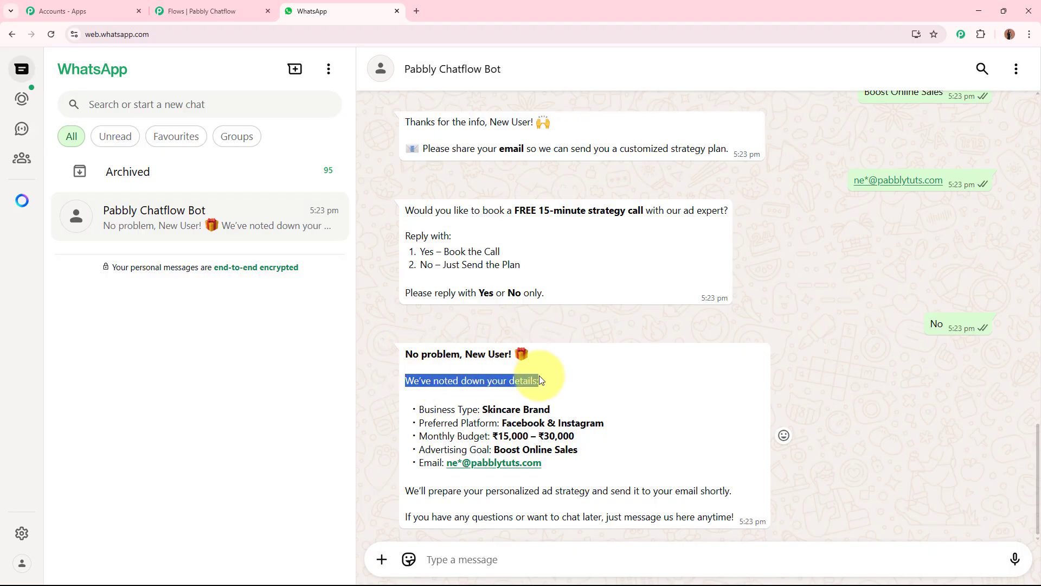
left_click_drag(425, 411, 508, 423)
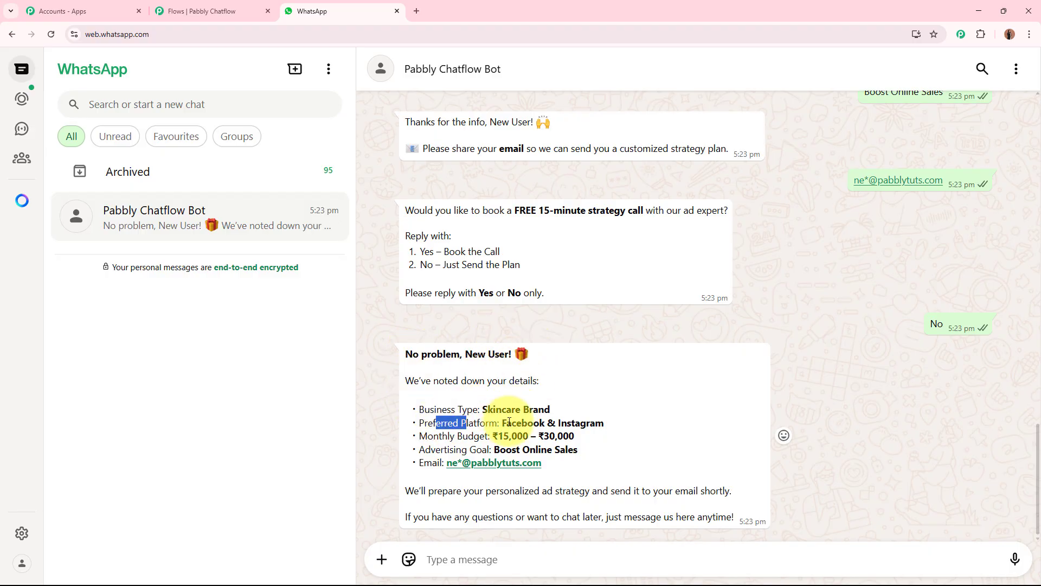
left_click_drag(434, 436, 521, 450)
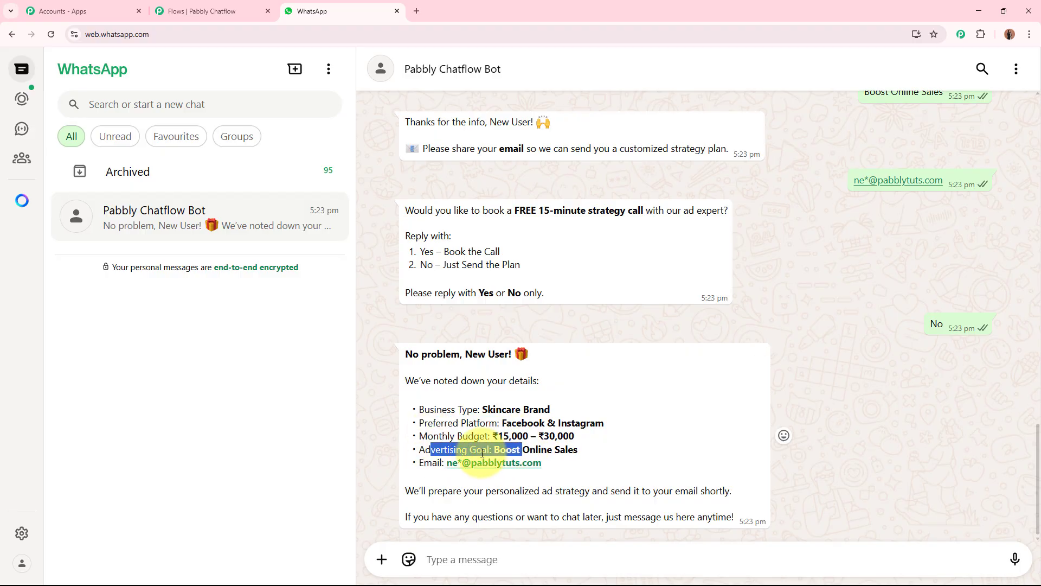
left_click_drag(406, 490, 739, 496)
left_click(737, 494)
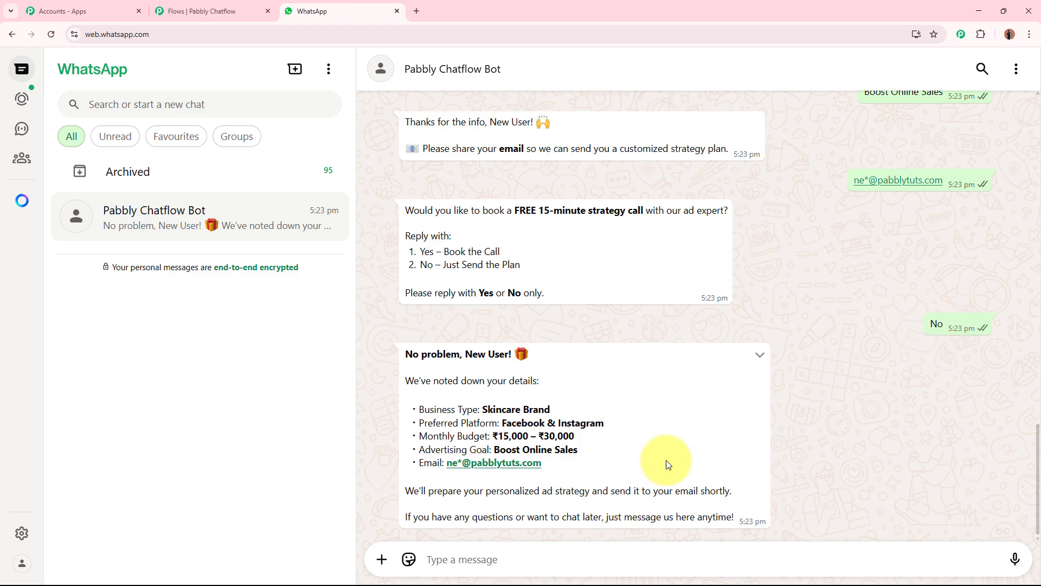
scroll(681, 445, "up", 4)
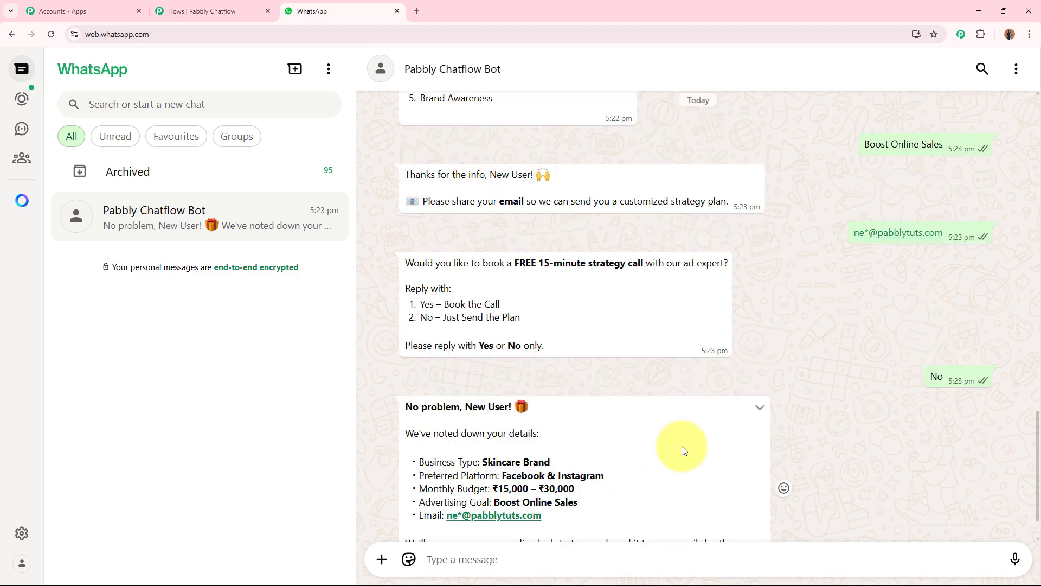
scroll(682, 445, "down", 4)
left_click(202, 11)
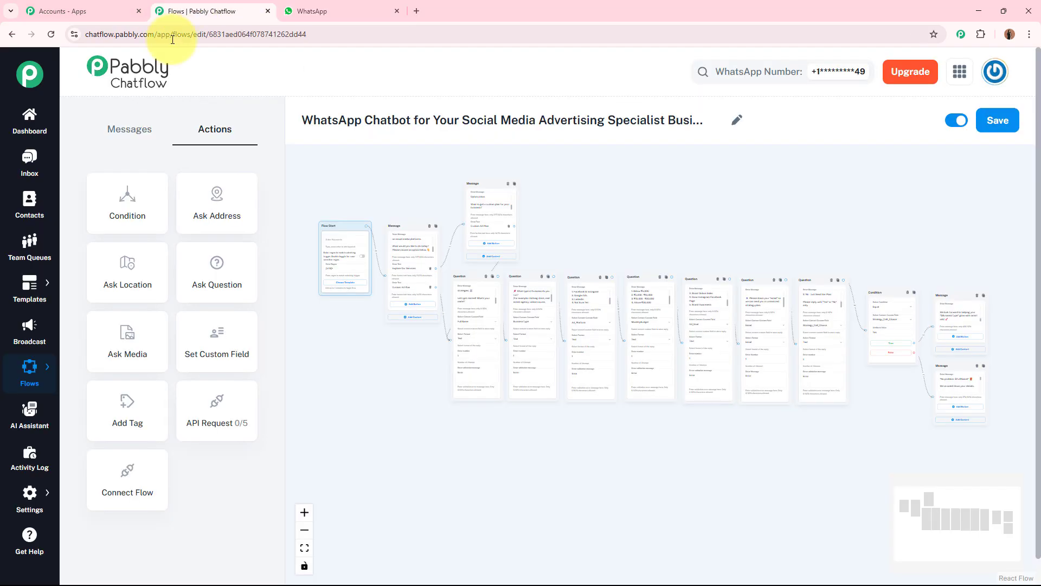